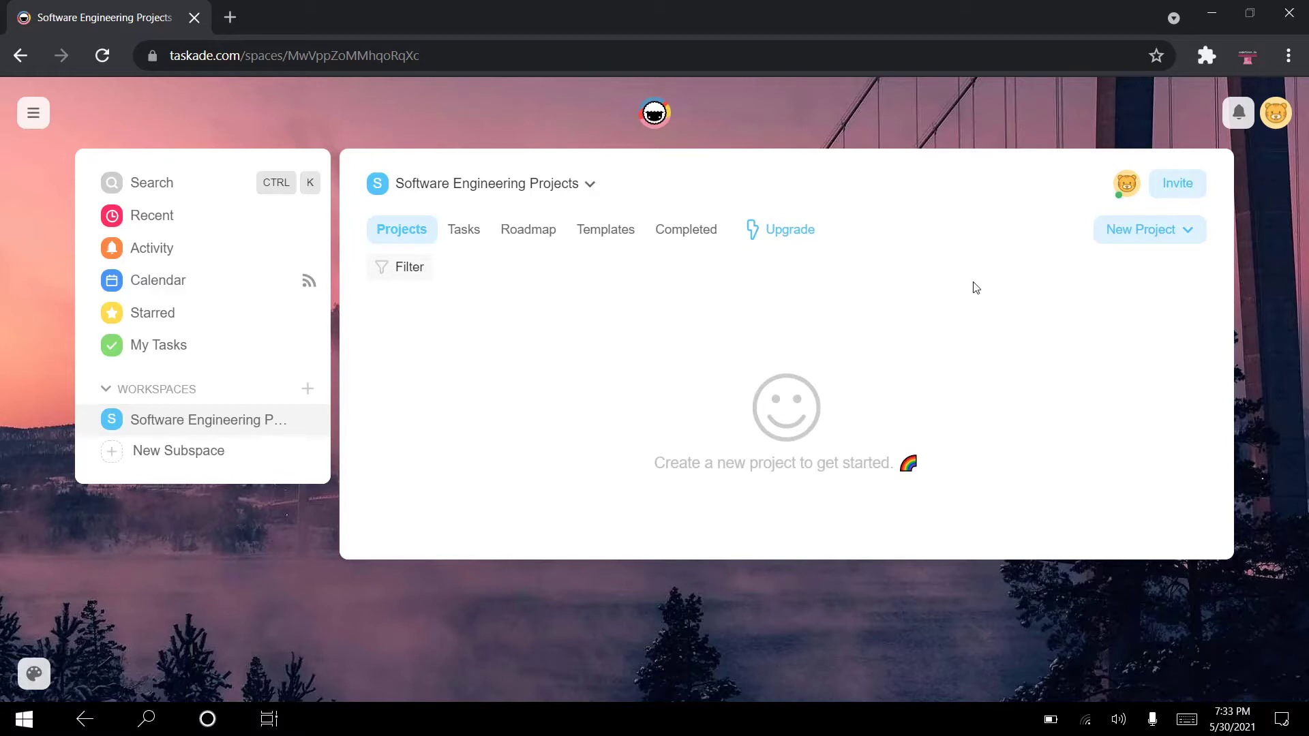
- Start a new blank project in the Software Engineering Projects workspace
click(1180, 243)
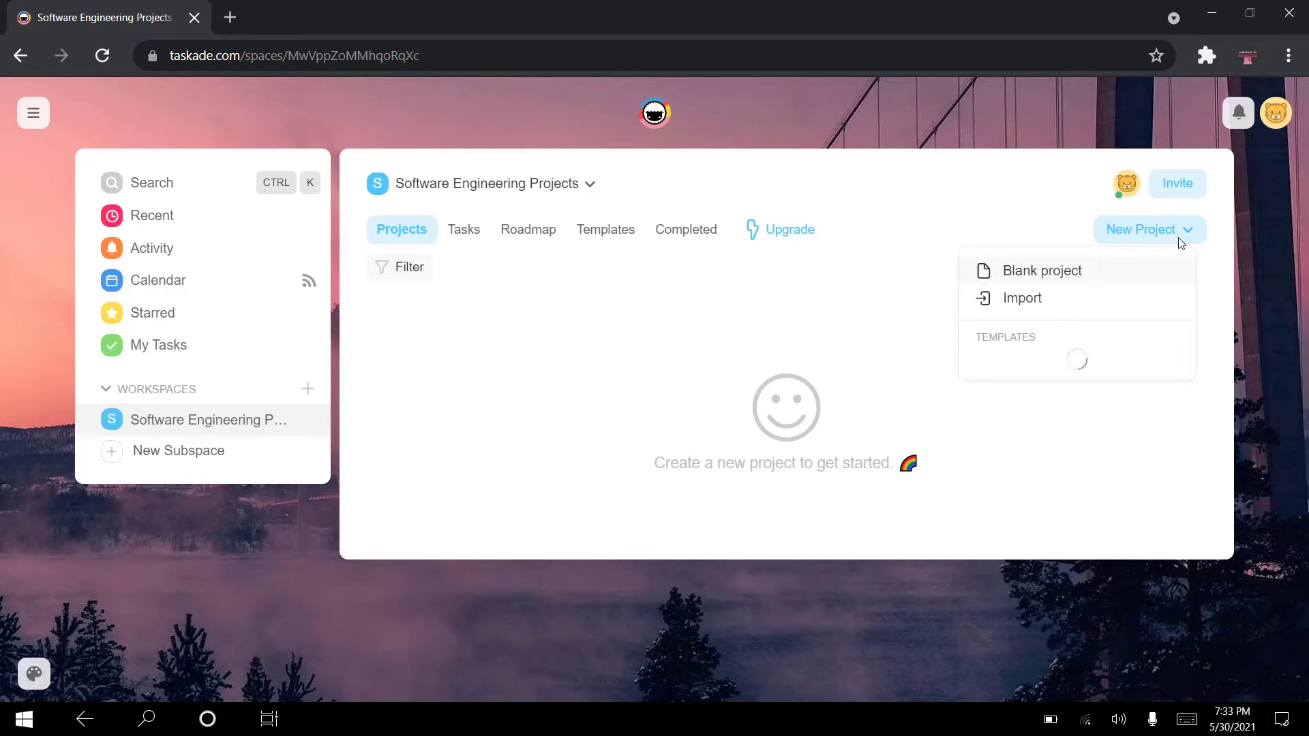
click(1112, 272)
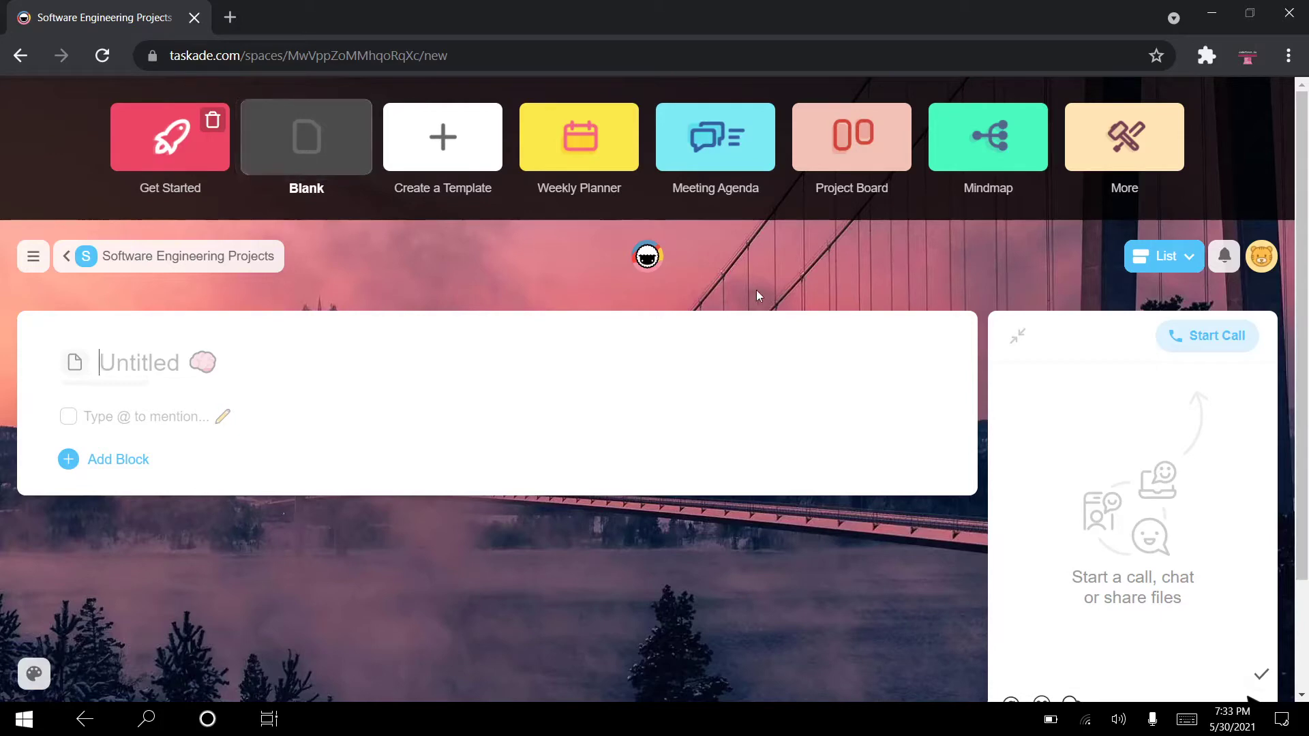
- Preview the Weekly Planner template and look through its goals and weekday sections
click(608, 156)
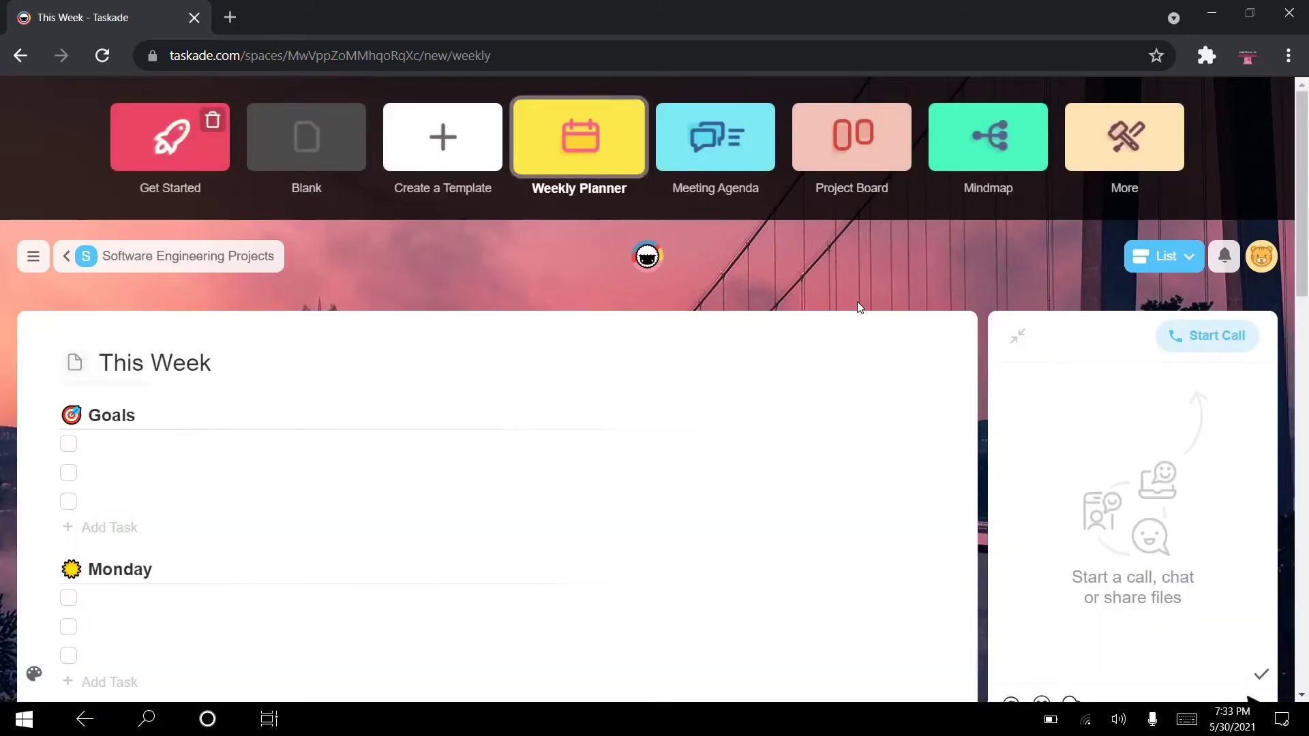
scroll(857, 301, down, 4)
scroll(859, 306, up, 4)
scroll(858, 307, down, 1)
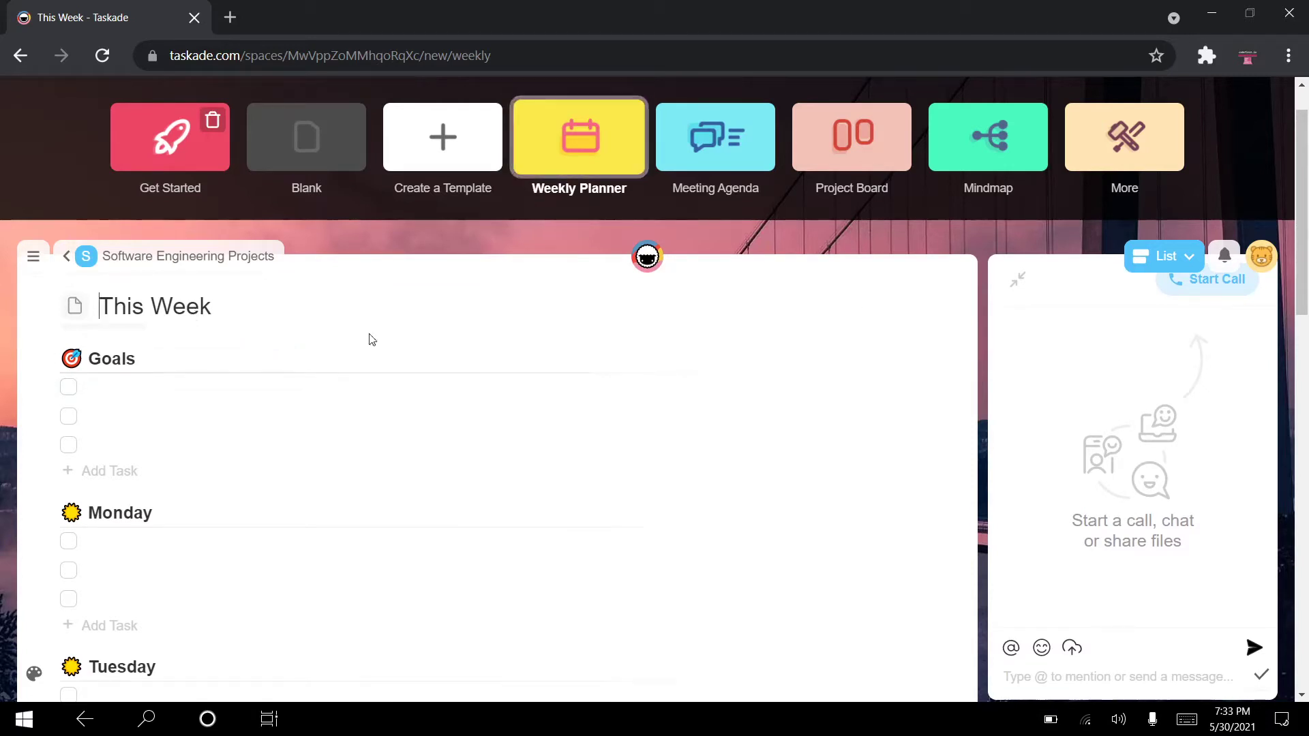
scroll(166, 508, down, 8)
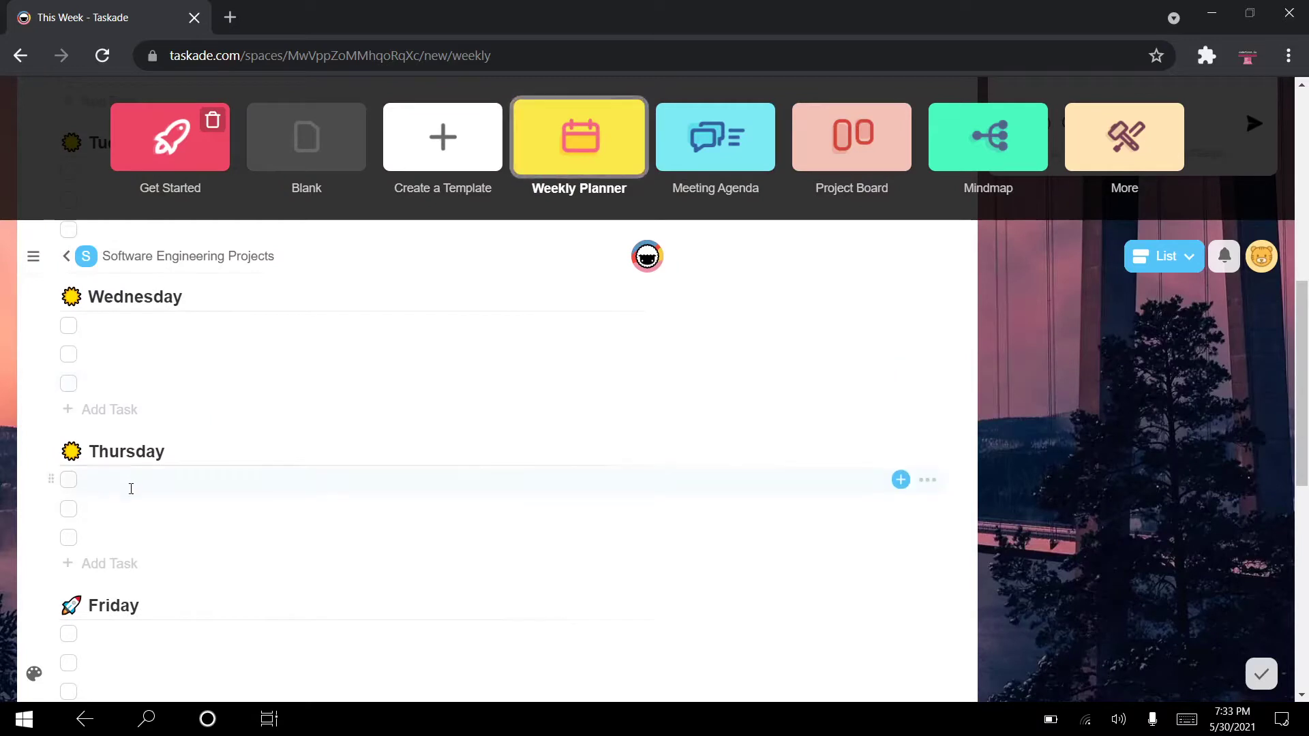
scroll(181, 575, down, 4)
scroll(180, 575, up, 15)
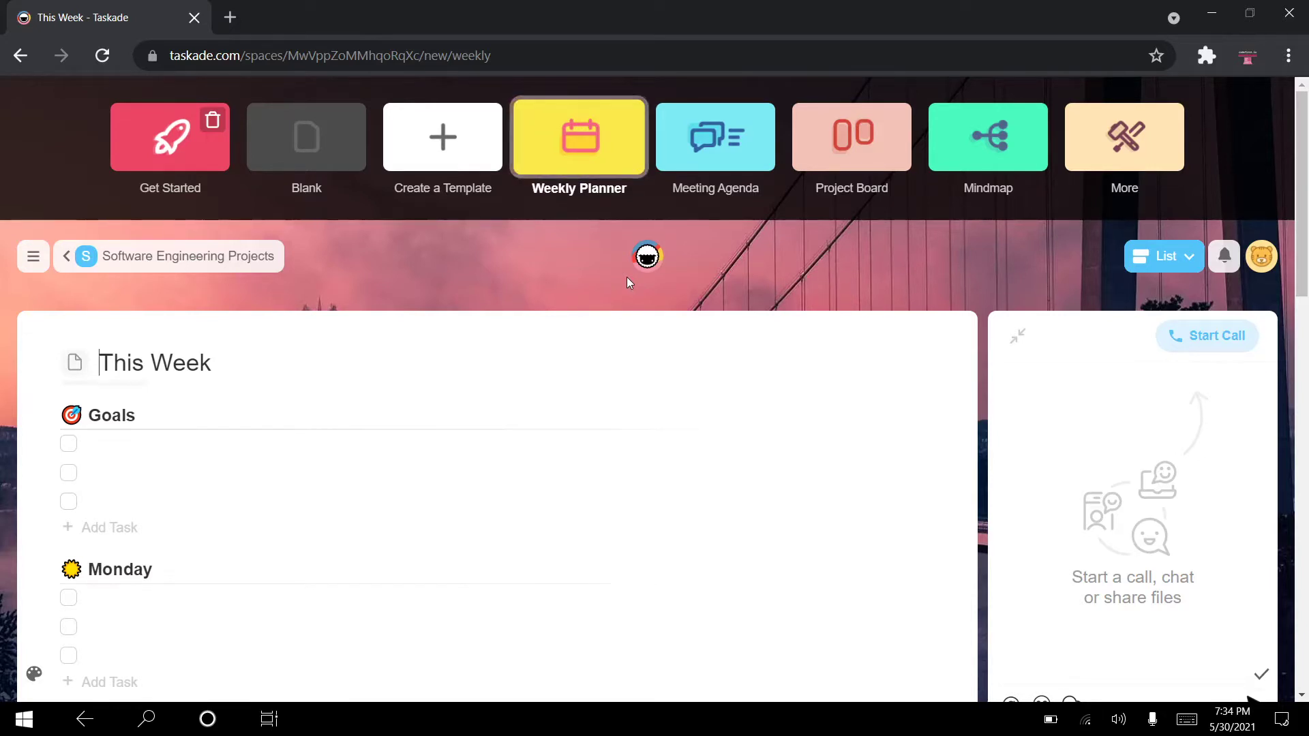
- Preview the Meeting Agenda template's sections and the Project Board template's layout
click(740, 154)
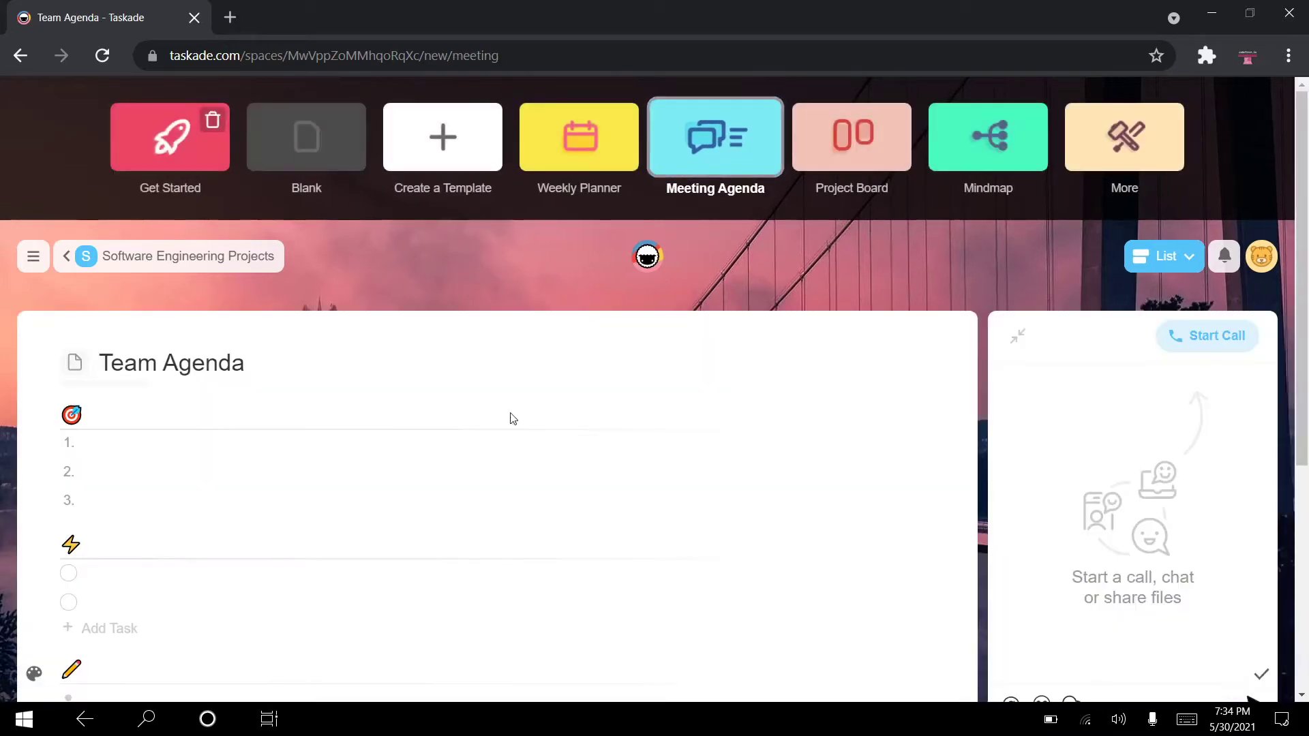
scroll(213, 439, down, 5)
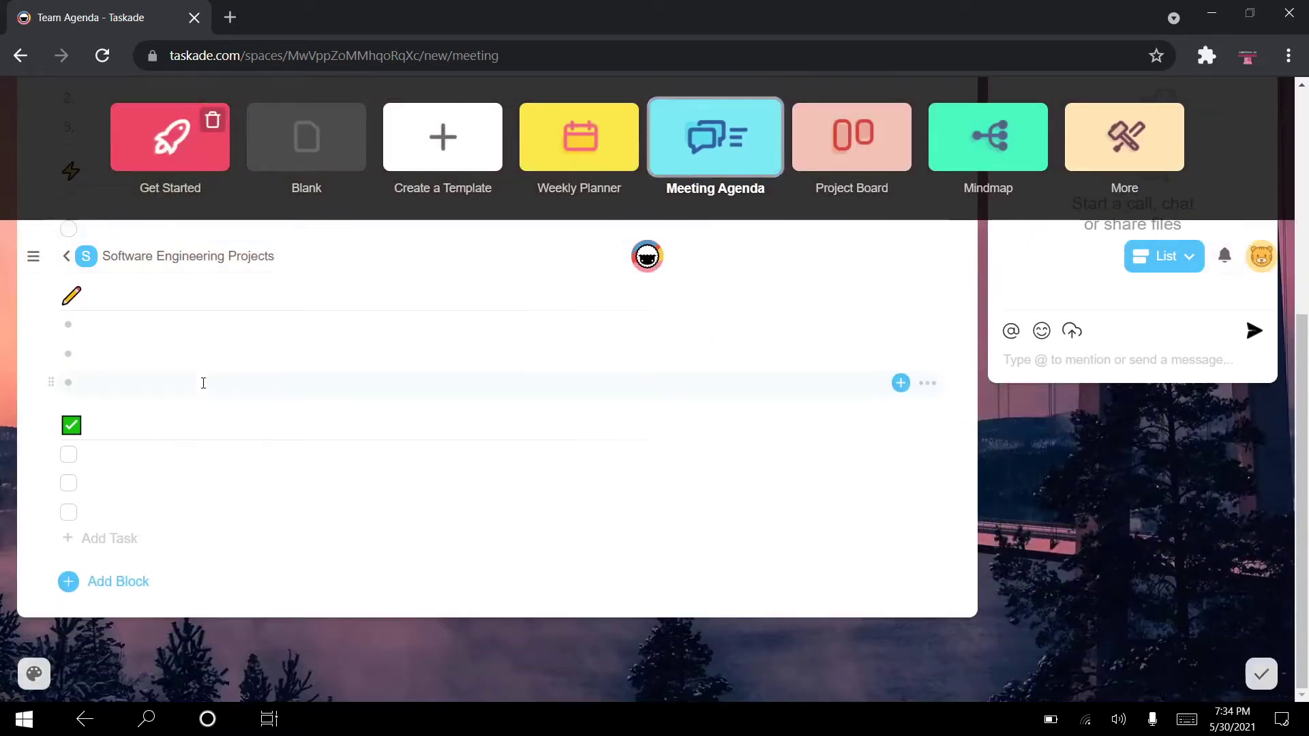
scroll(203, 382, up, 5)
click(826, 150)
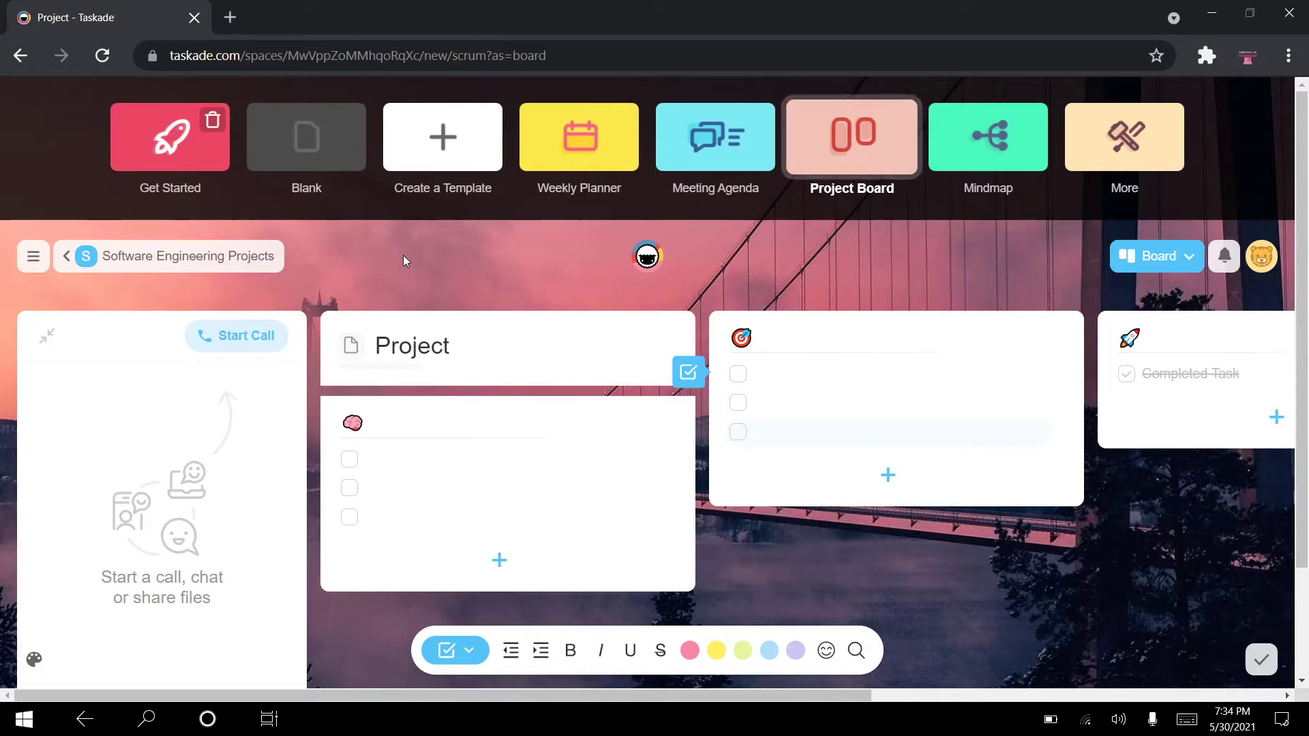
- Create a new custom template and title it "Project Title"
click(443, 137)
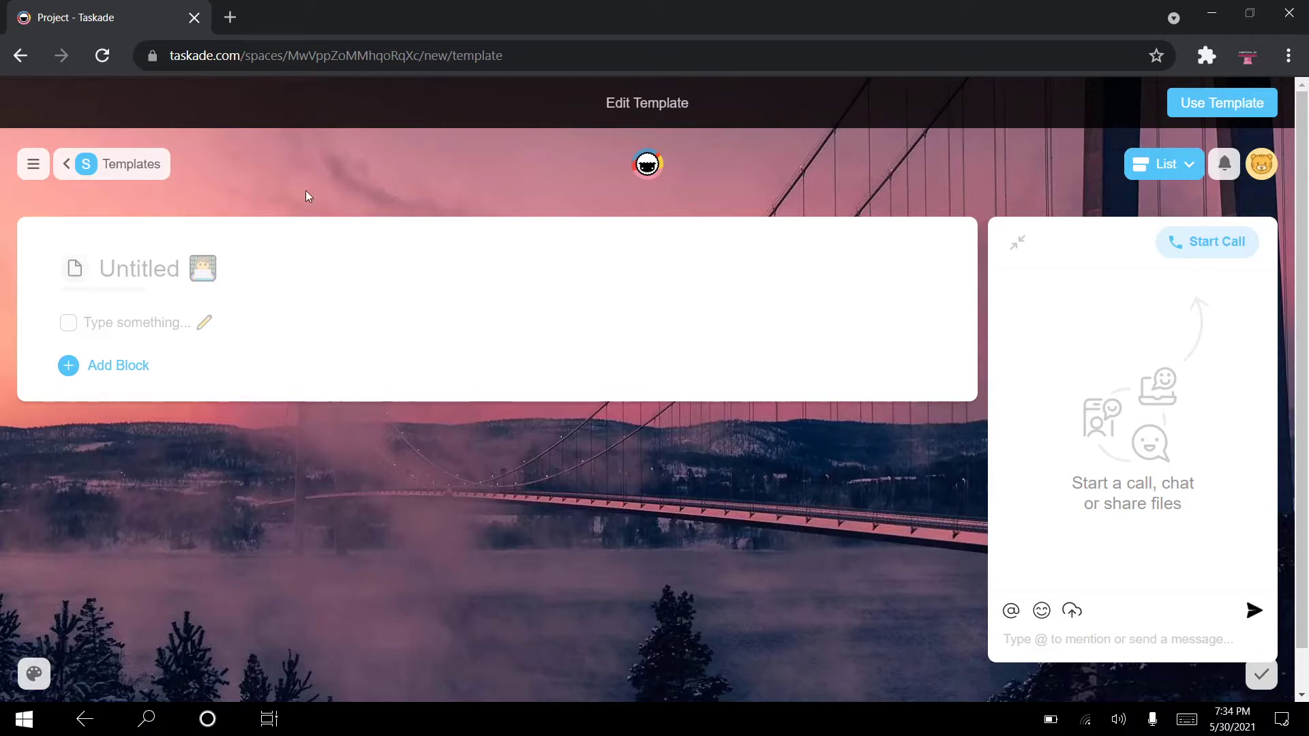
text(P)
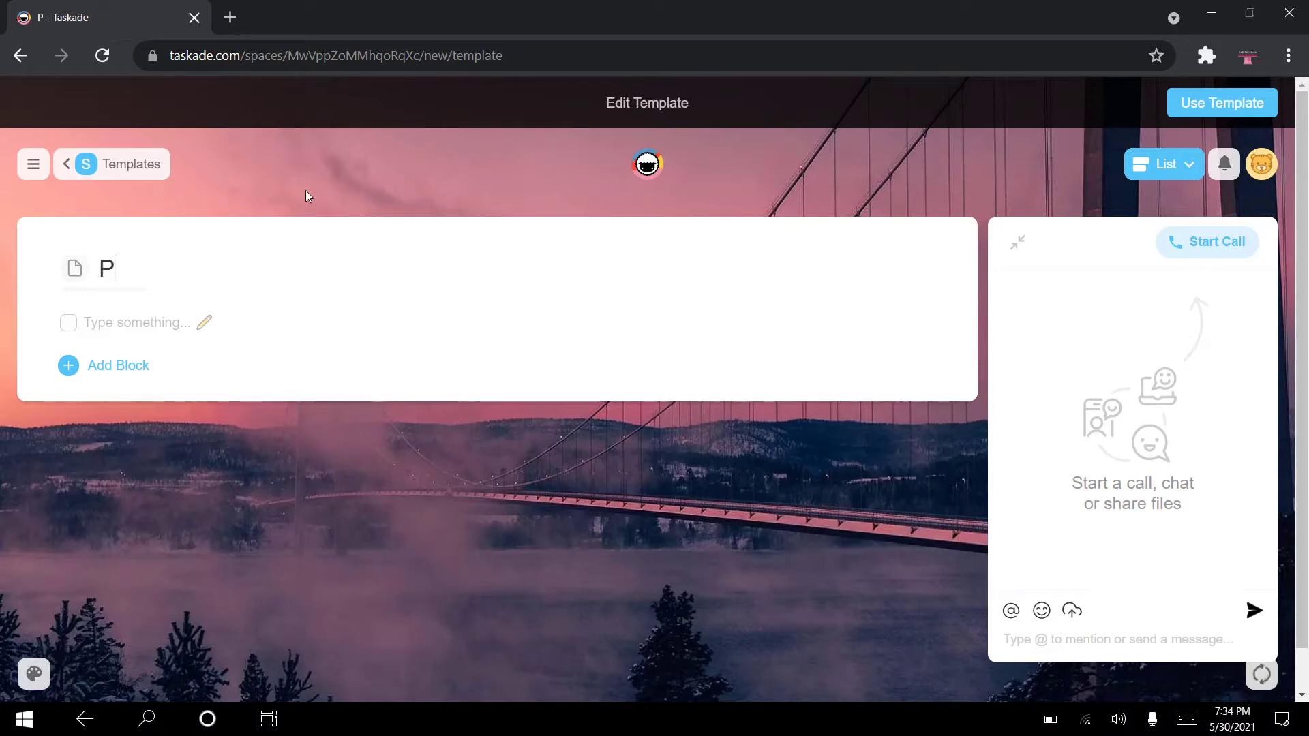
text(roject Ti)
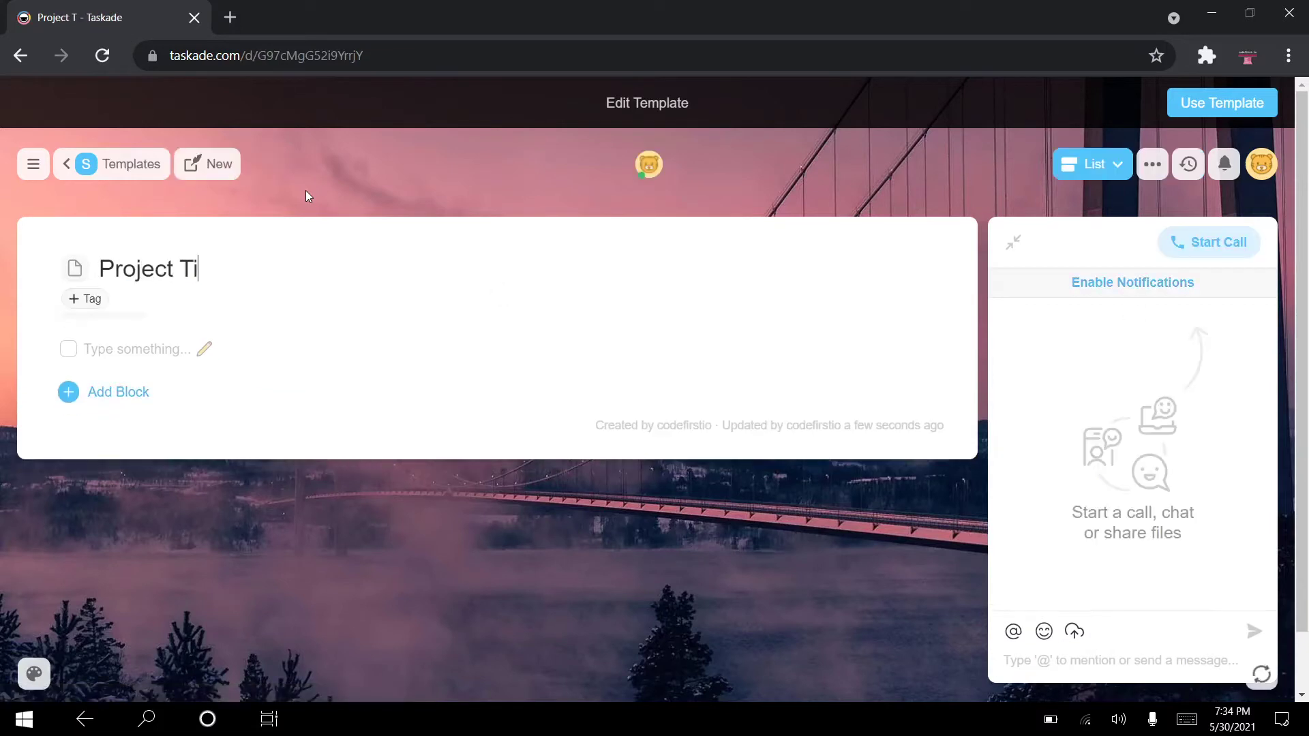
text(tle)
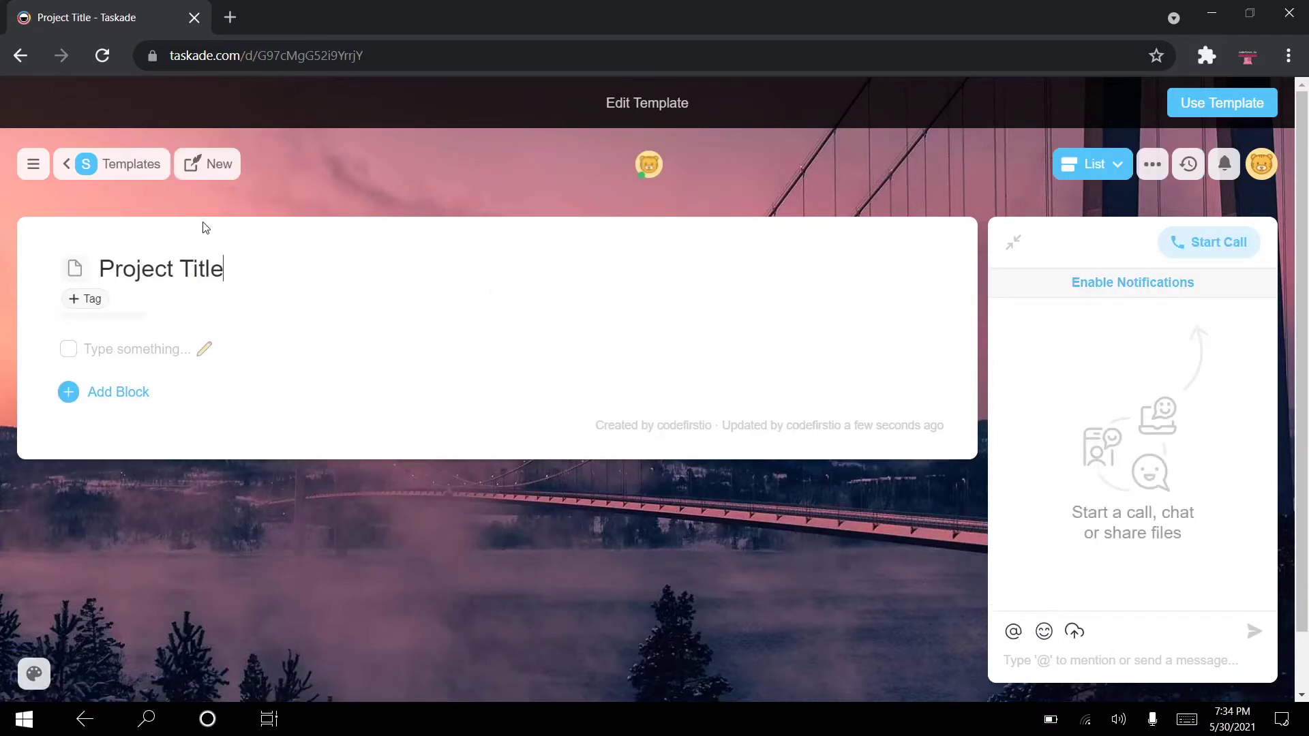
- Set the template's icon to a computer emoji, found by searching for "comp"
click(76, 273)
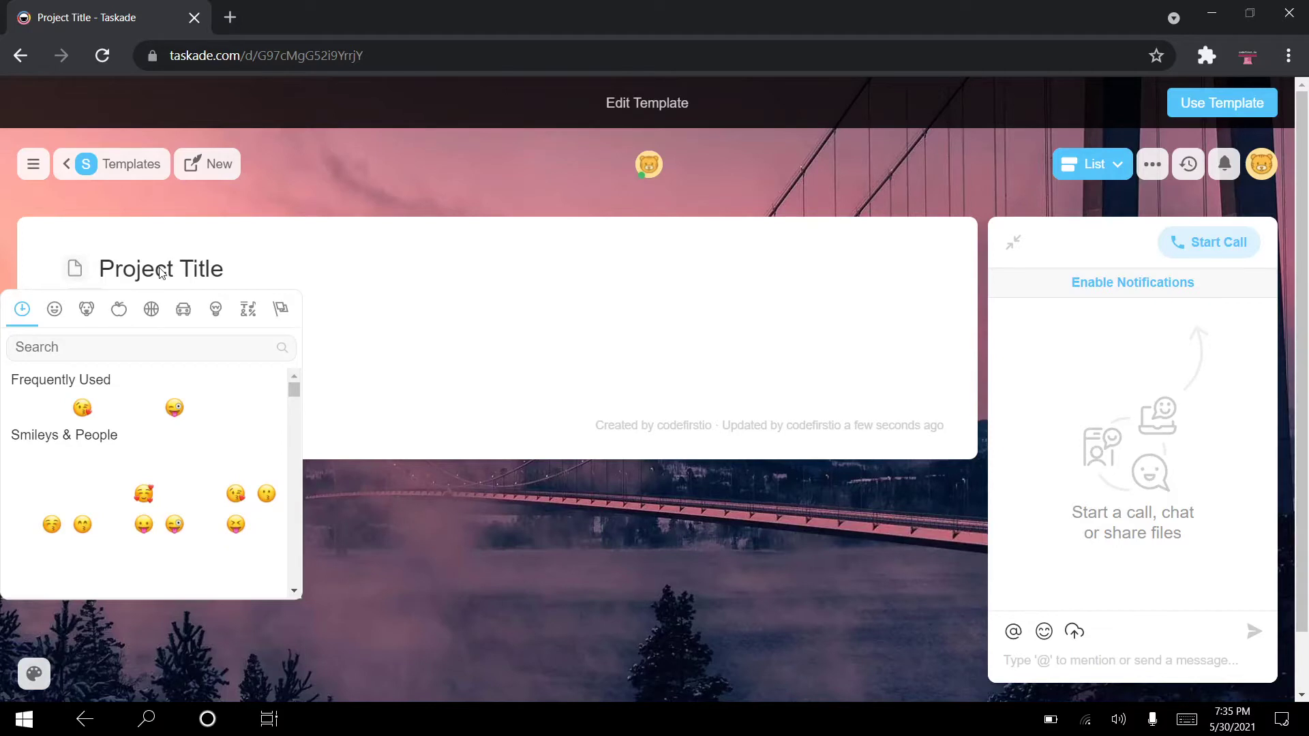
click(117, 340)
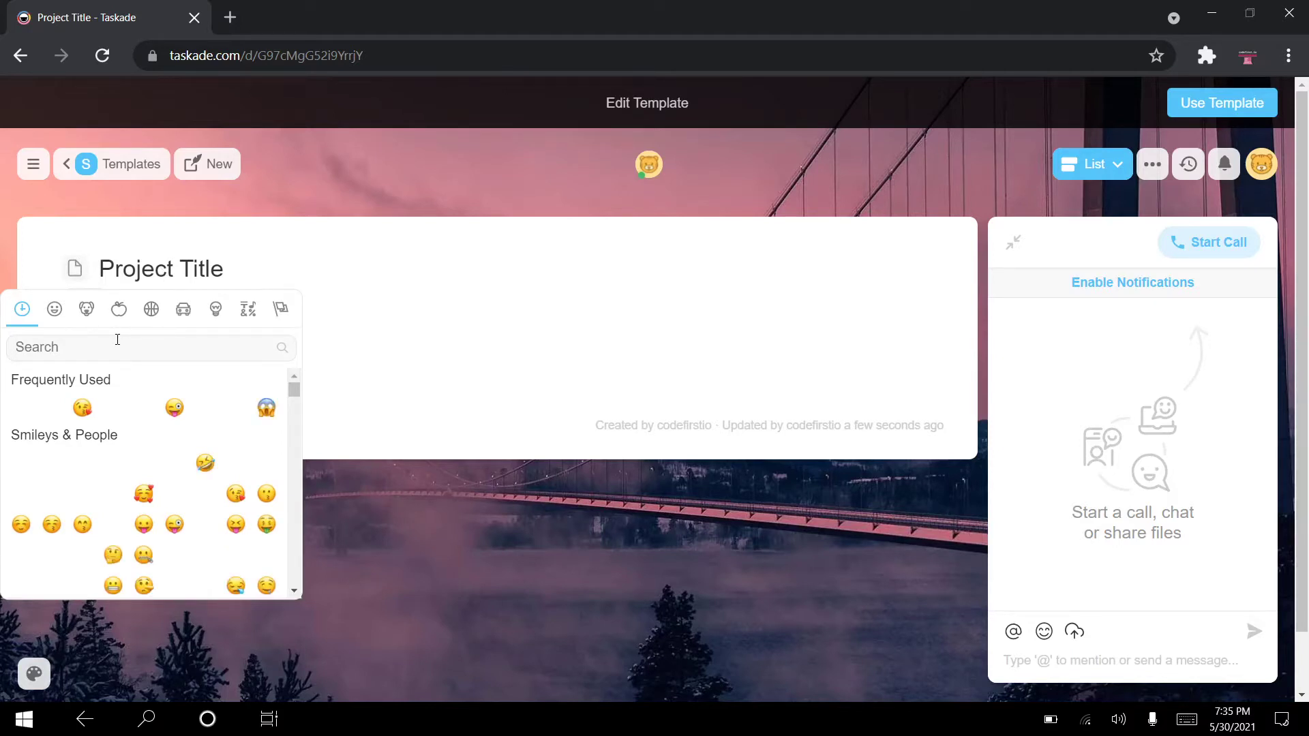
text(comp)
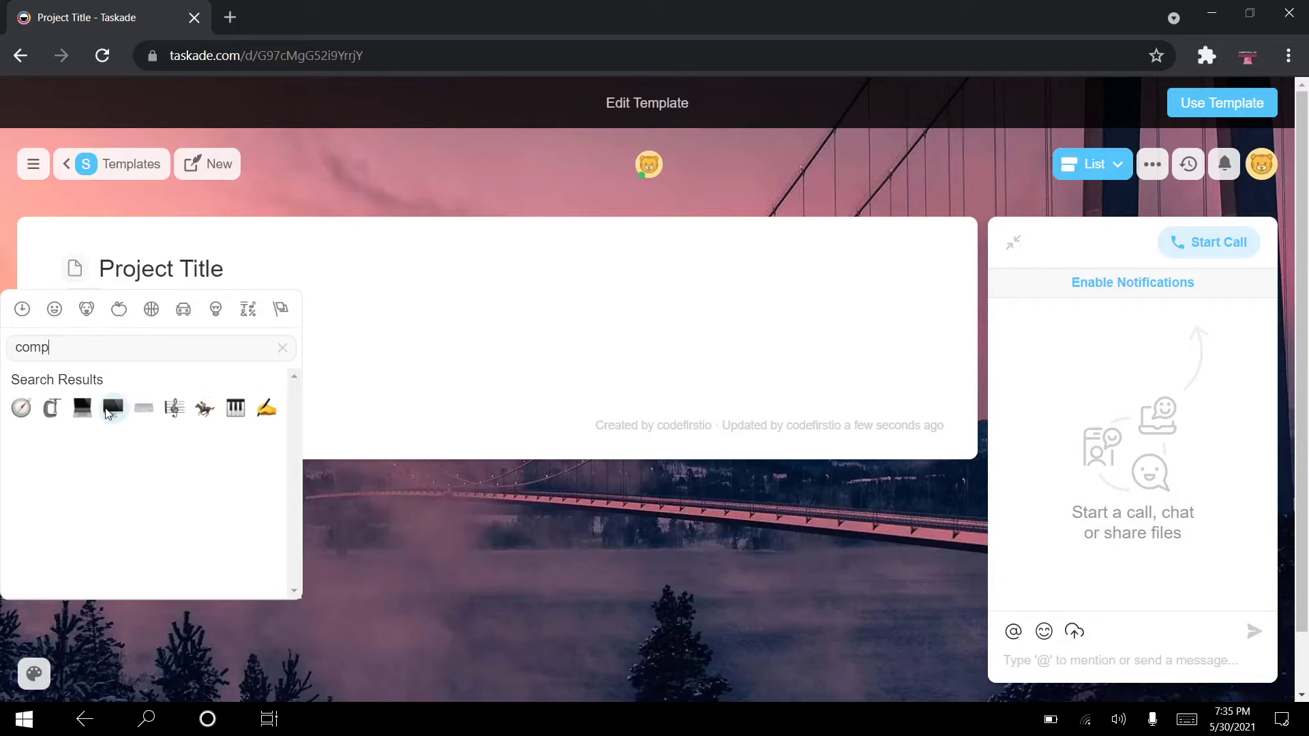
click(109, 411)
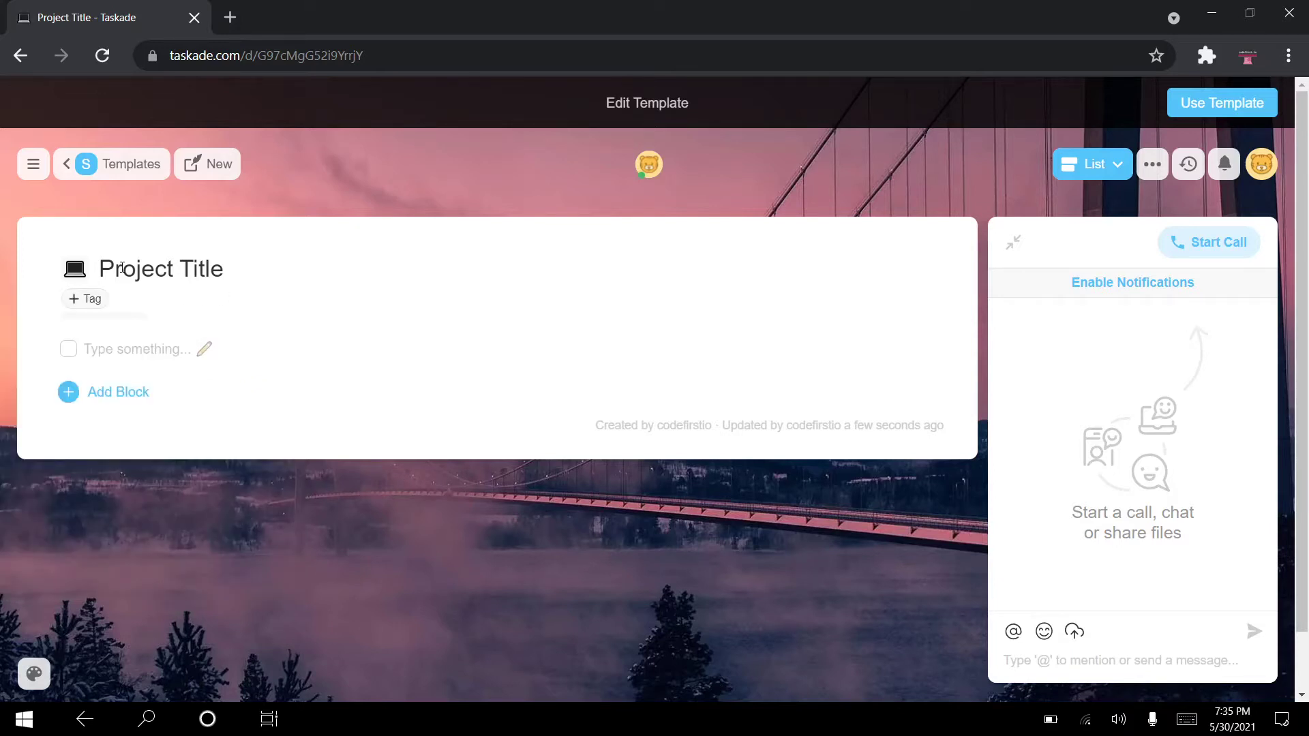
- Create a new red tag named "project" for the template
click(102, 299)
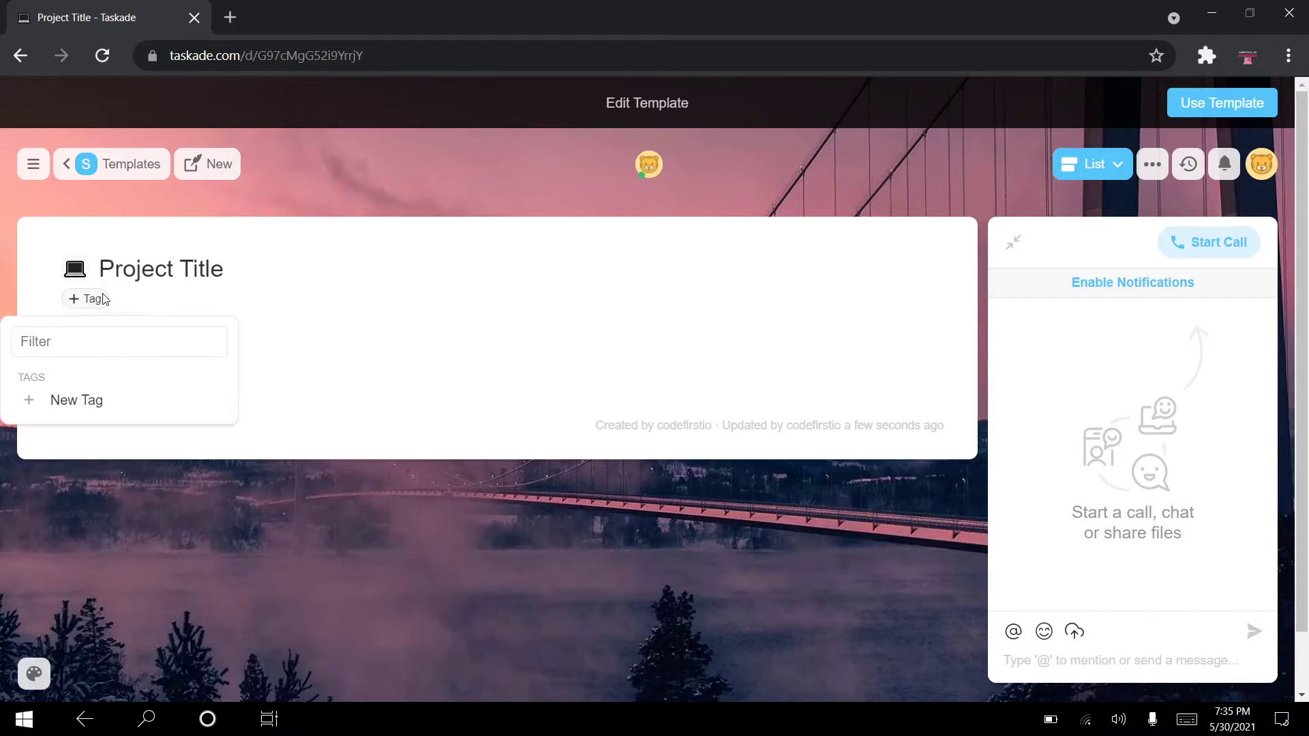
click(92, 395)
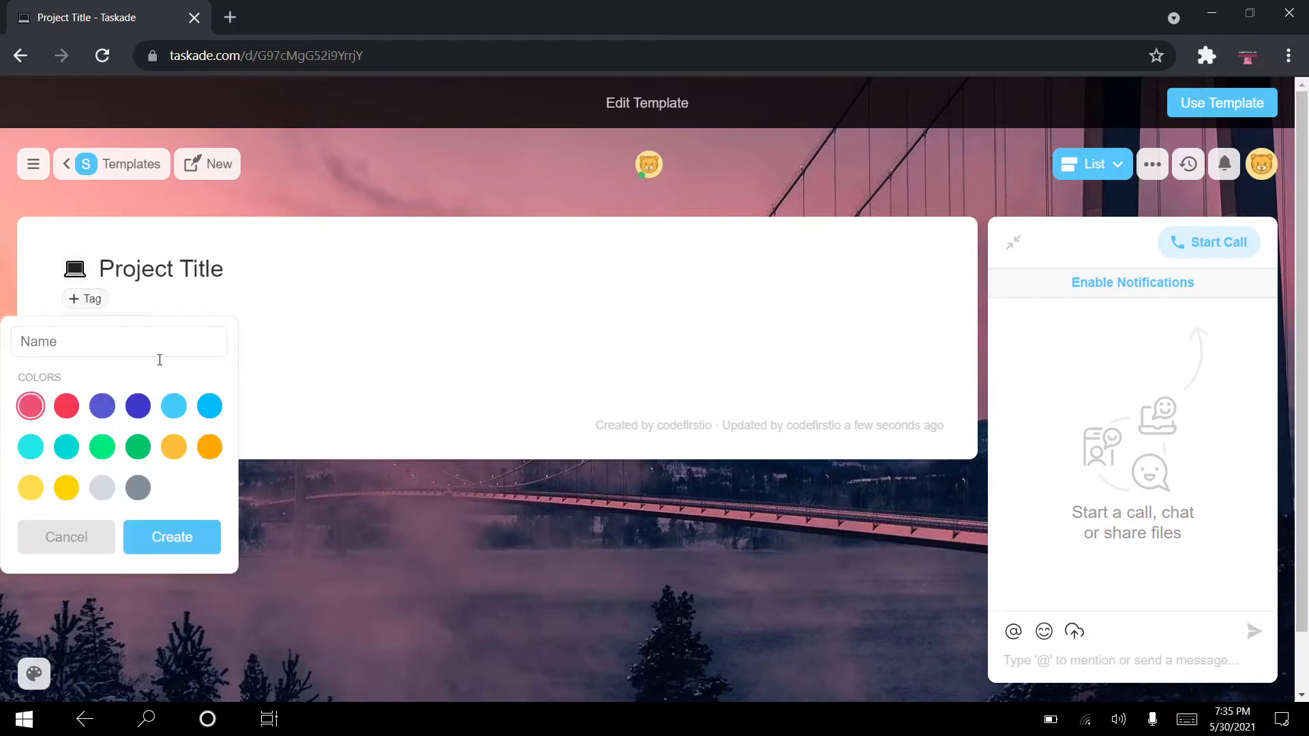
click(66, 407)
text(project)
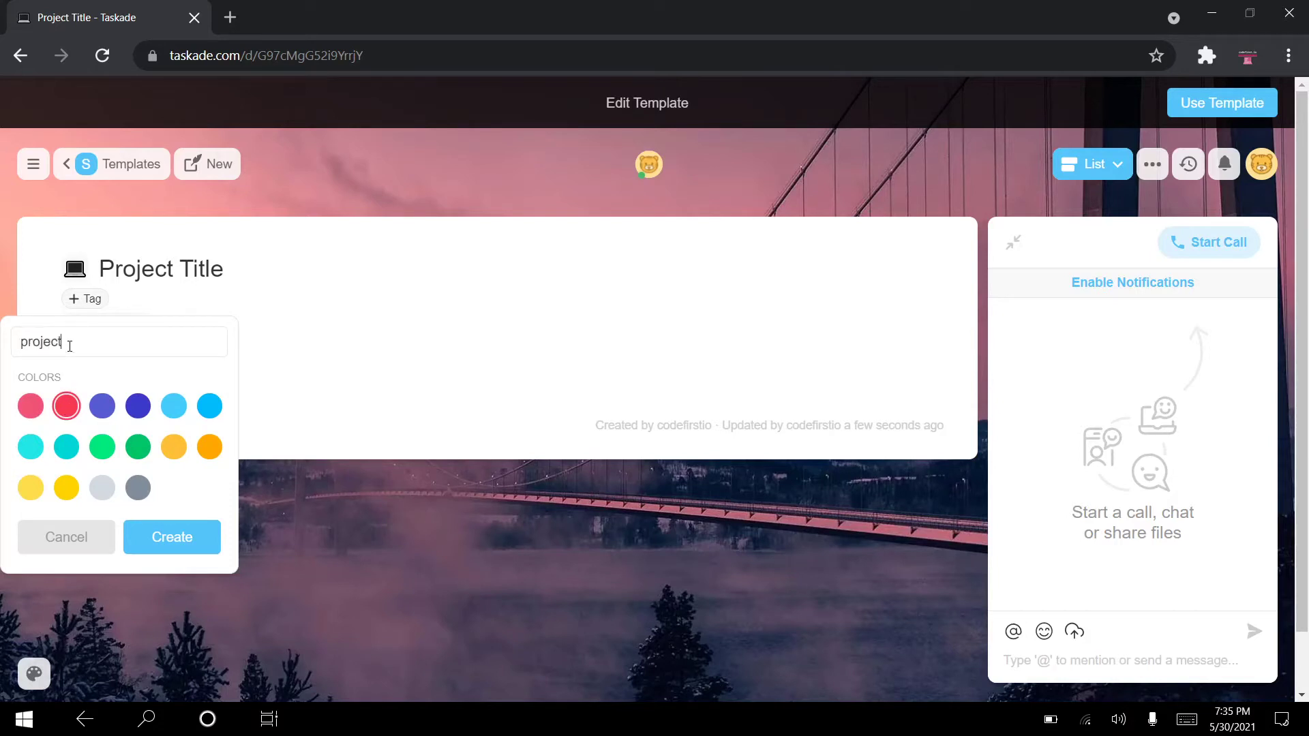
click(188, 548)
- Create a second tag named "python" in yellow
click(78, 425)
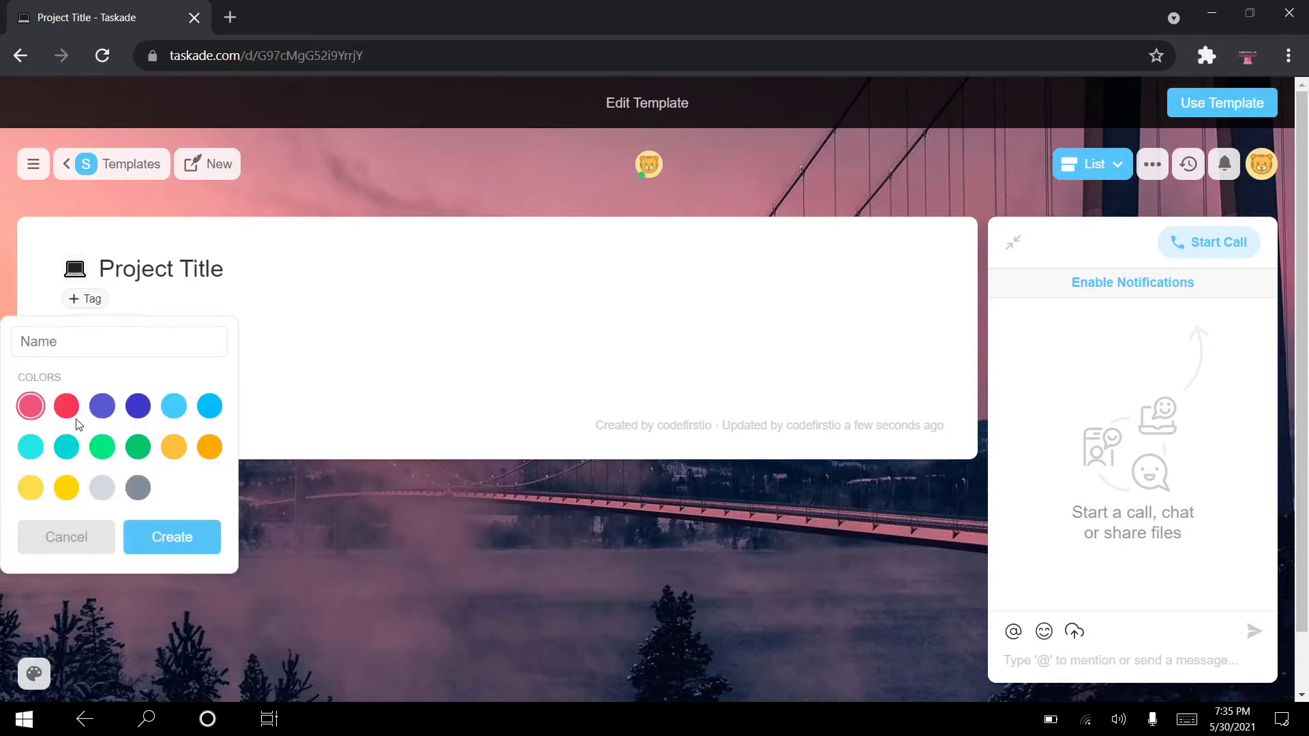
text(python)
click(68, 488)
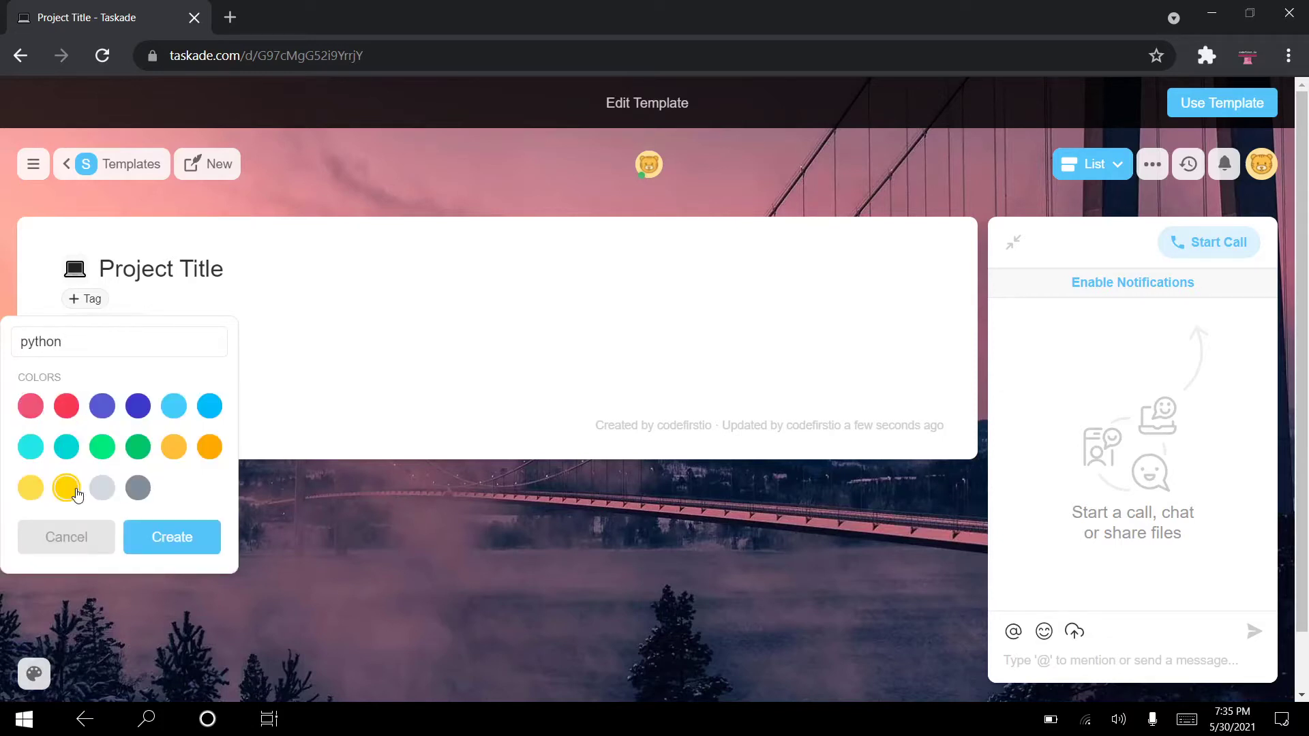
click(178, 548)
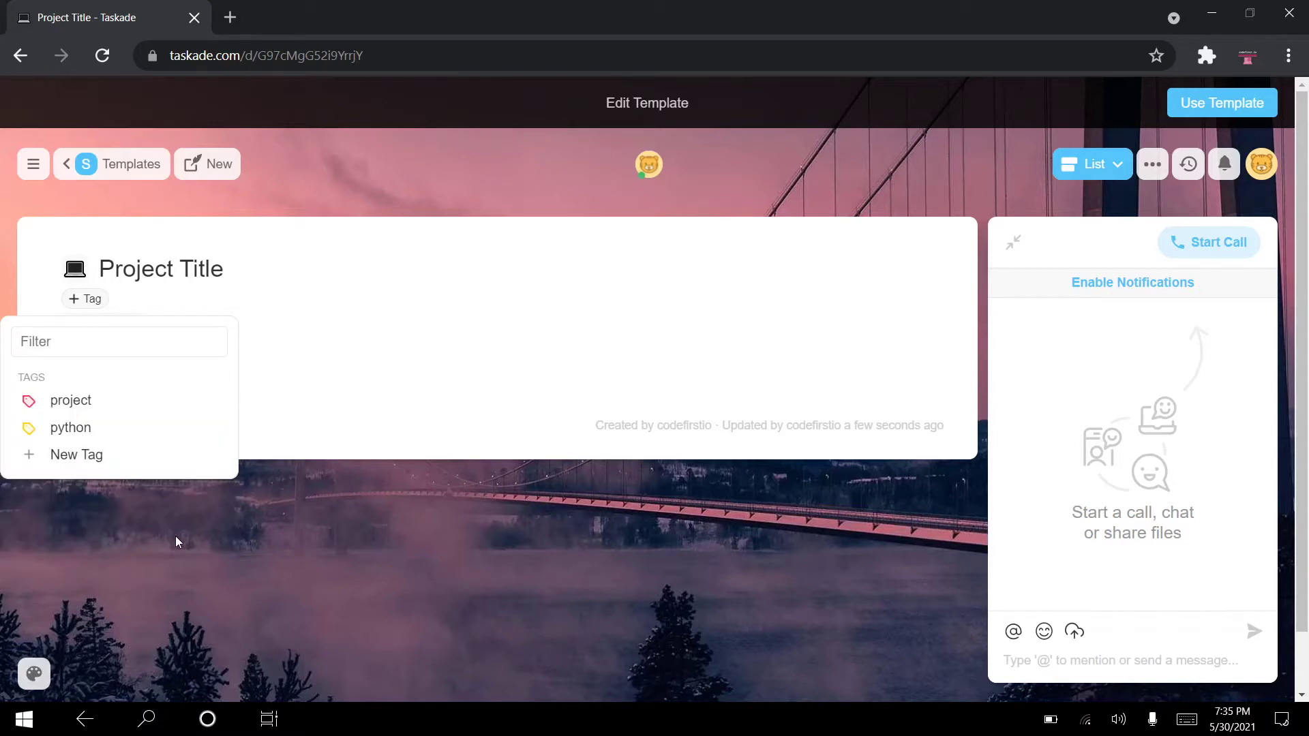
- Assign both the project and python tags to the template
click(103, 436)
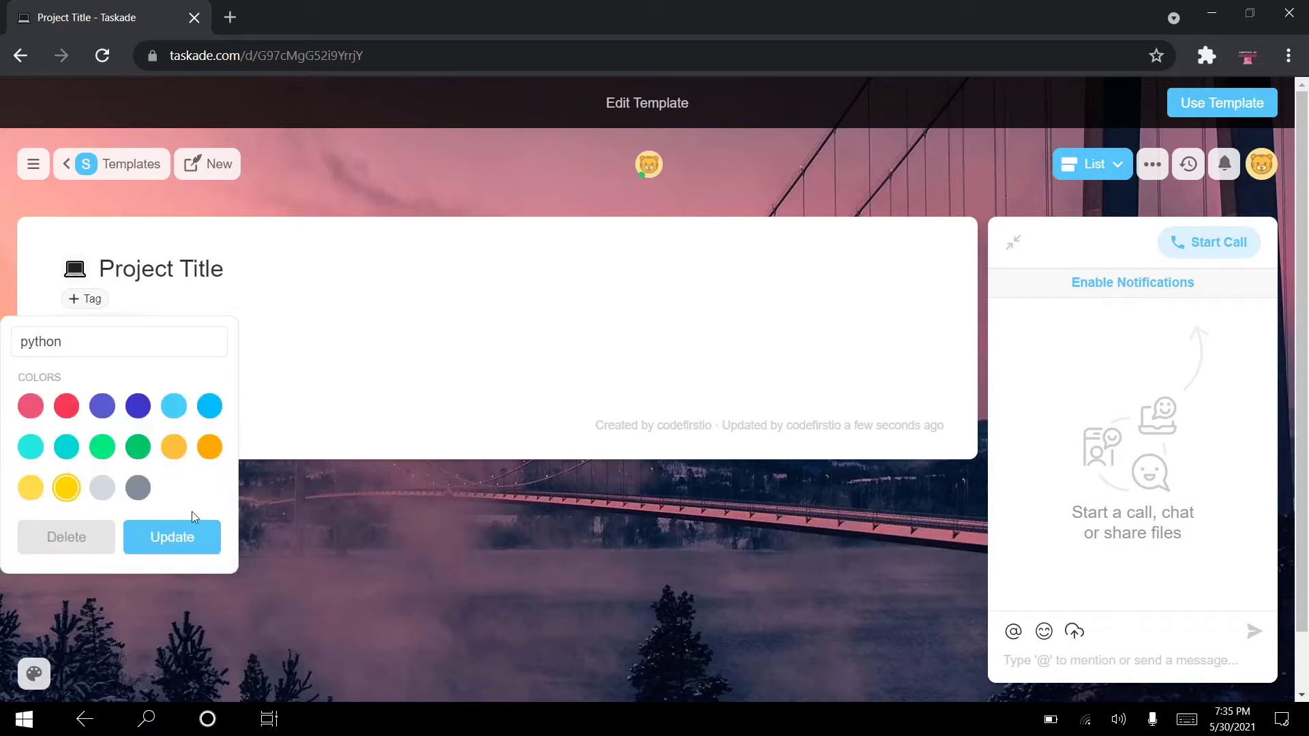
click(195, 549)
click(63, 400)
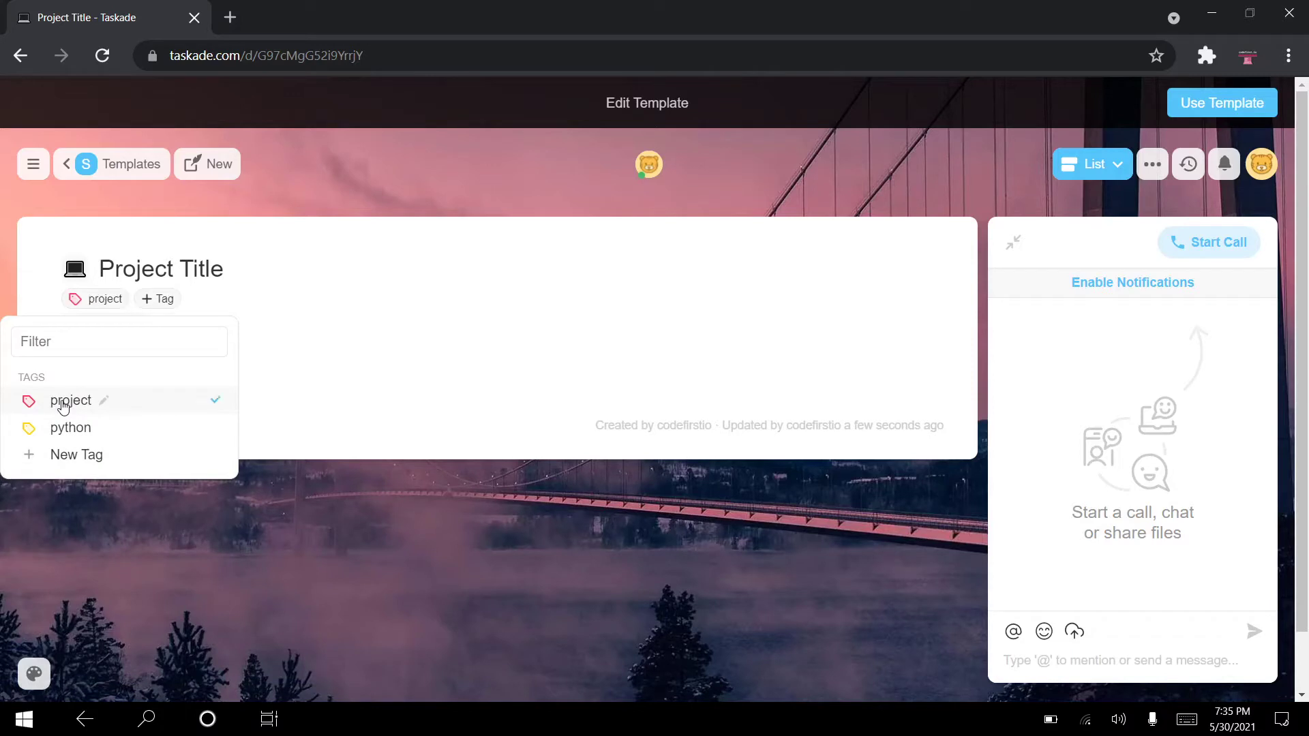
click(65, 427)
click(386, 266)
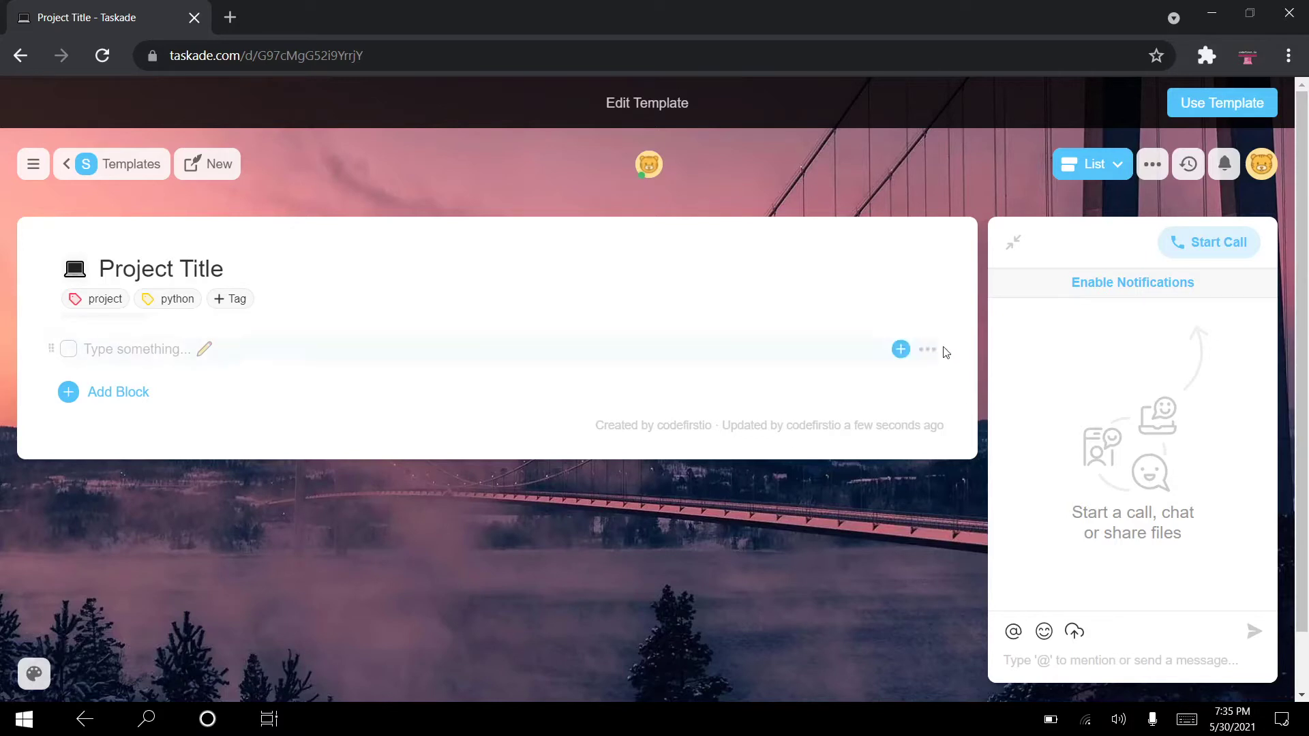
- Replace the empty checklist item with a bullet block headed "To Do"
click(928, 350)
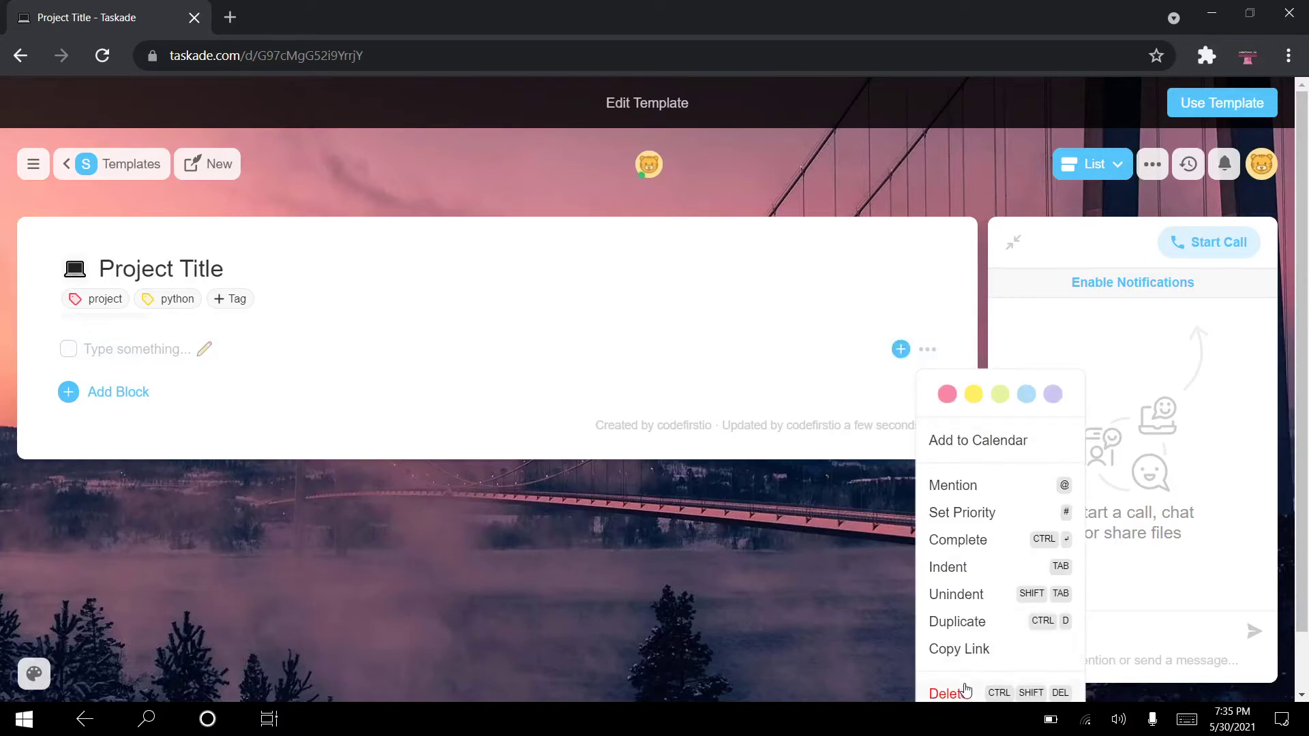
click(942, 690)
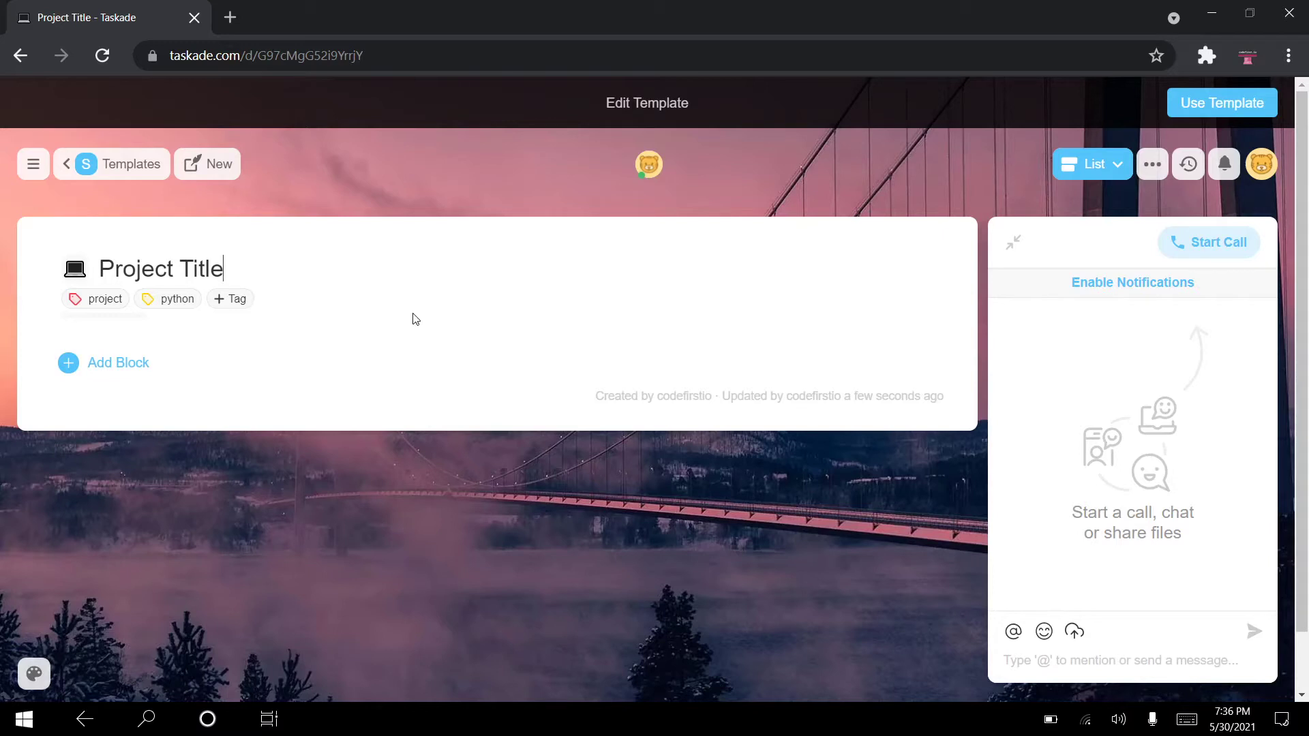
click(102, 375)
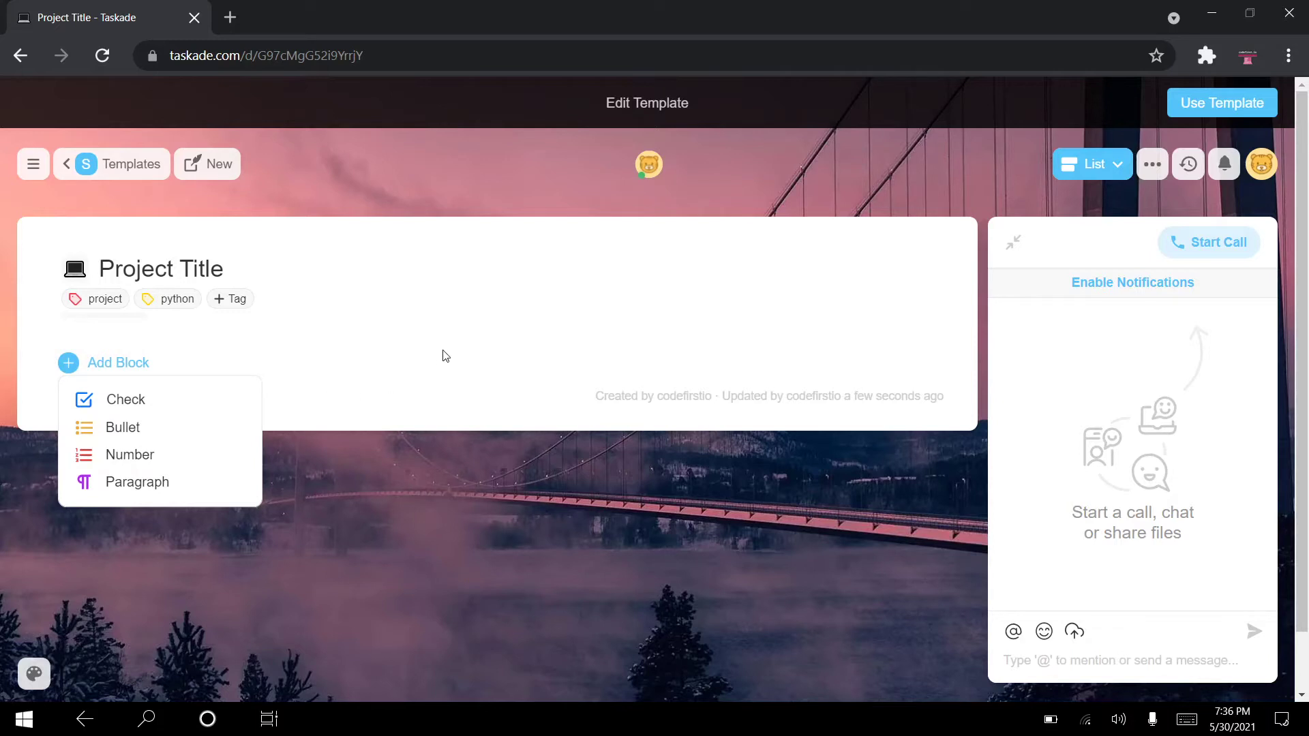
click(127, 428)
drag(105, 348, 66, 349)
key(BackSpace)
text(o )
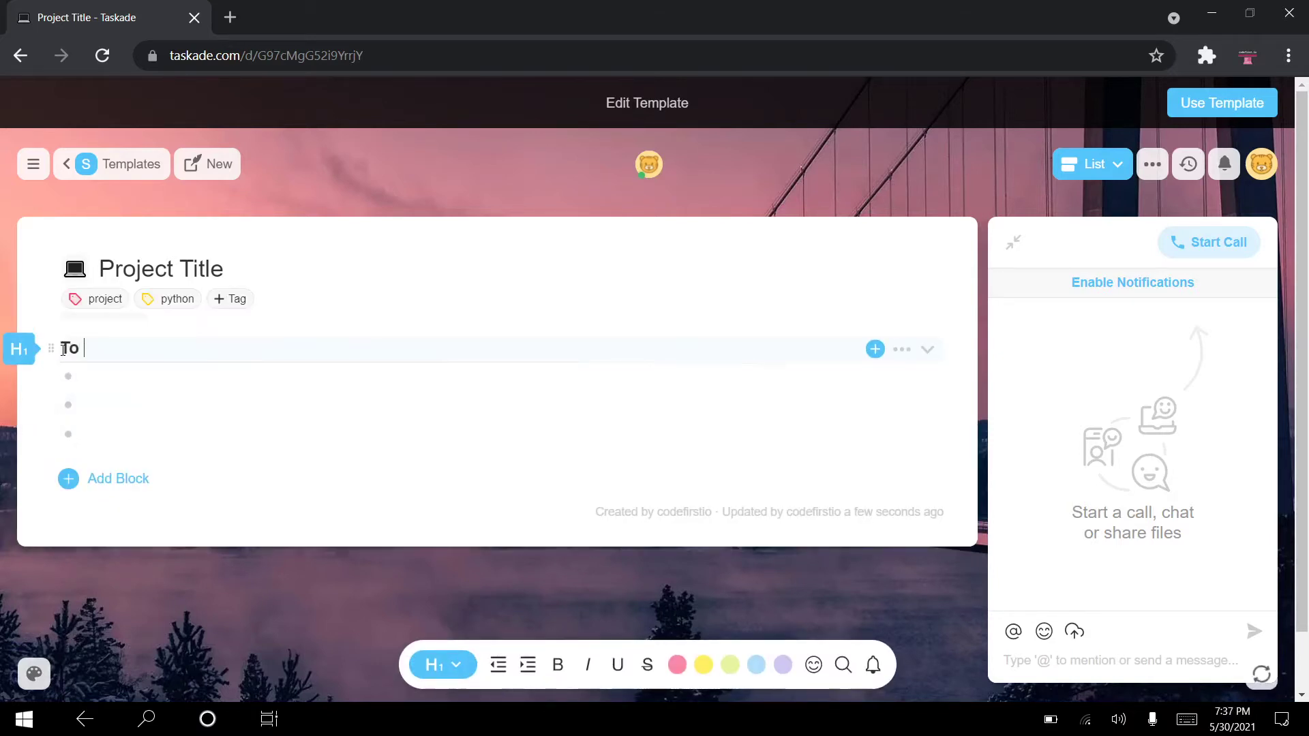
text(Do)
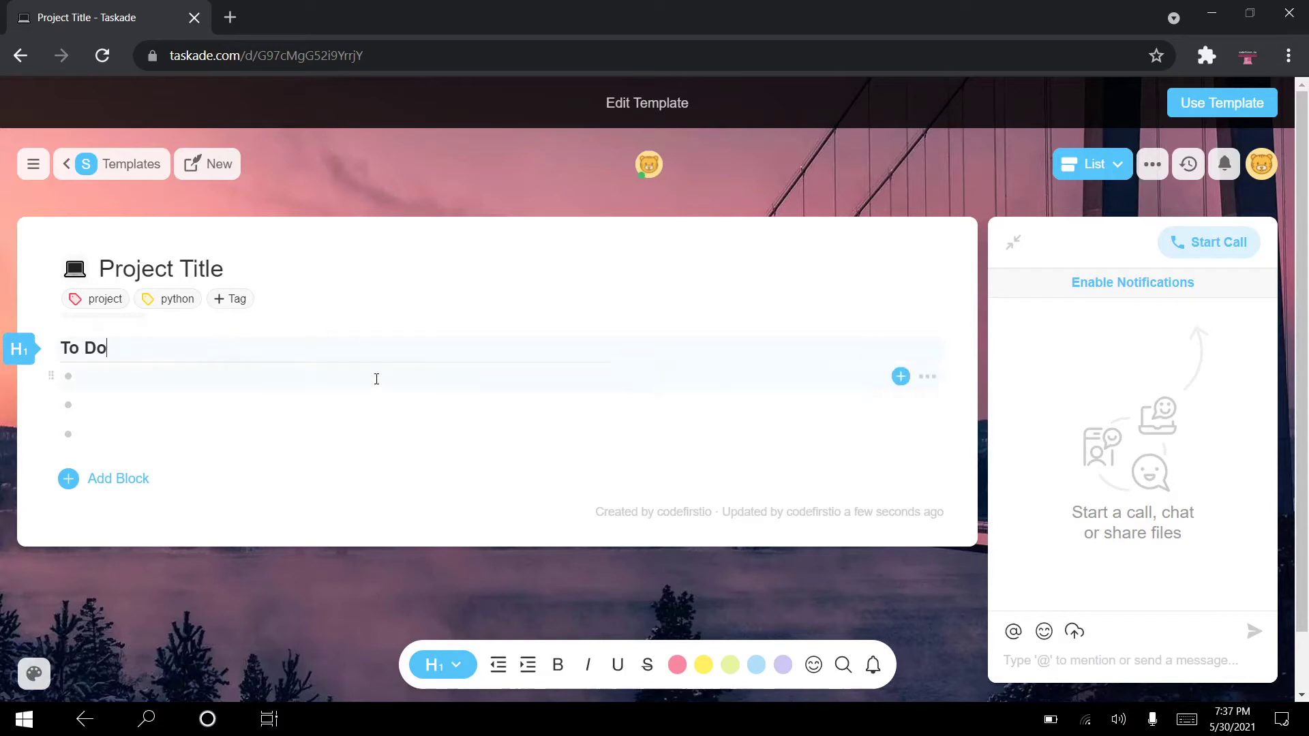
- Add a second bullet block below the To Do list and head it "Doing"
click(105, 480)
click(124, 544)
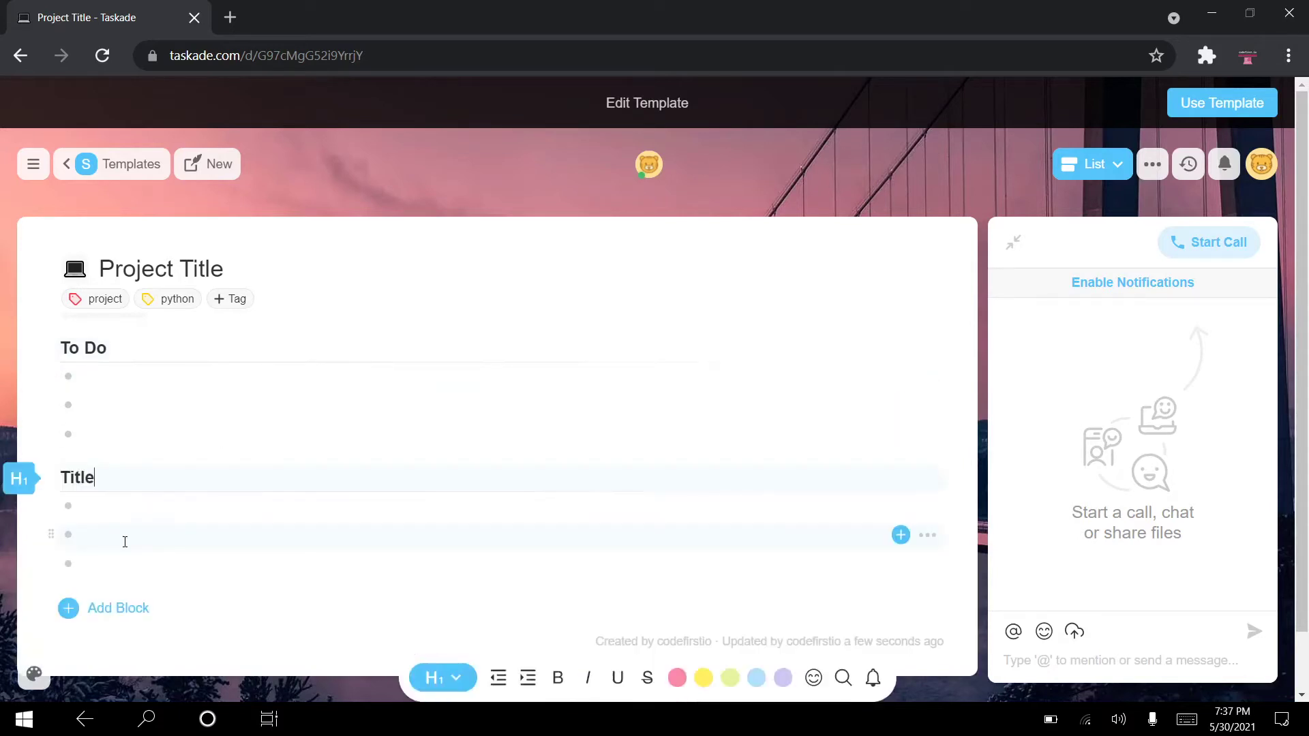
double_click(81, 478)
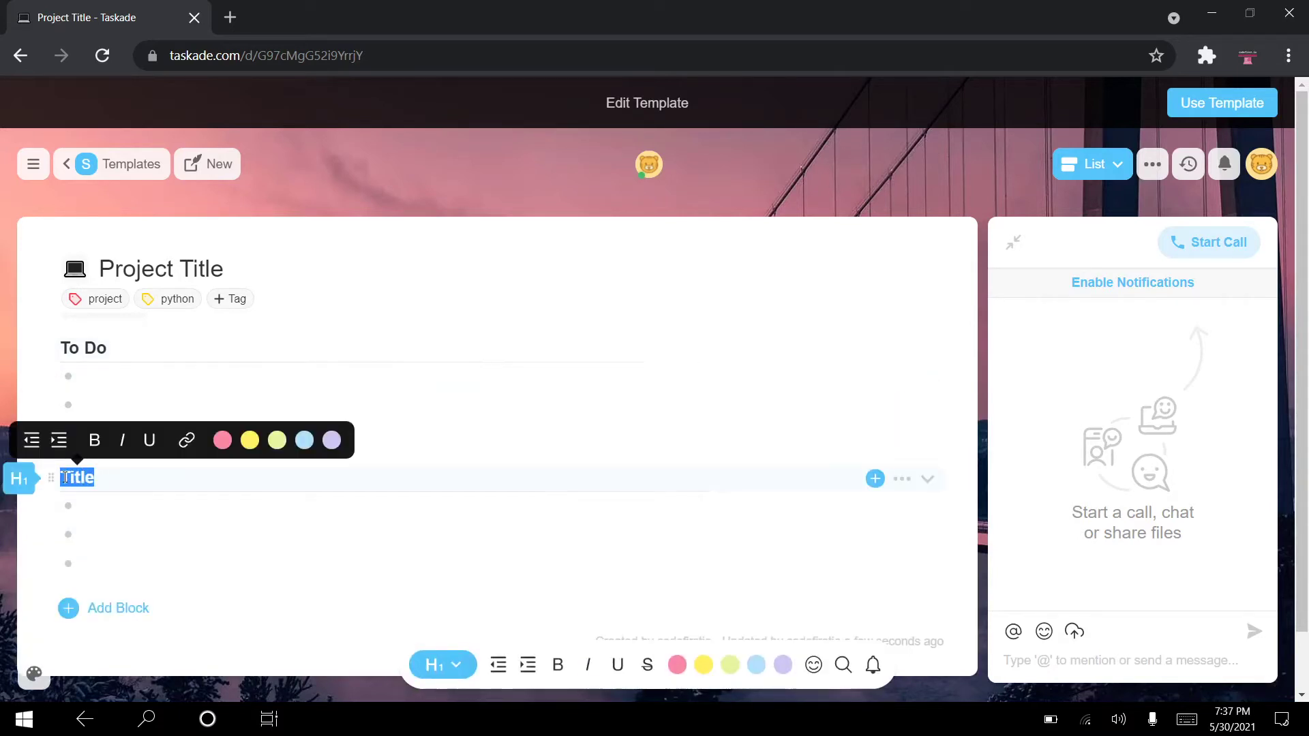
text(Doing)
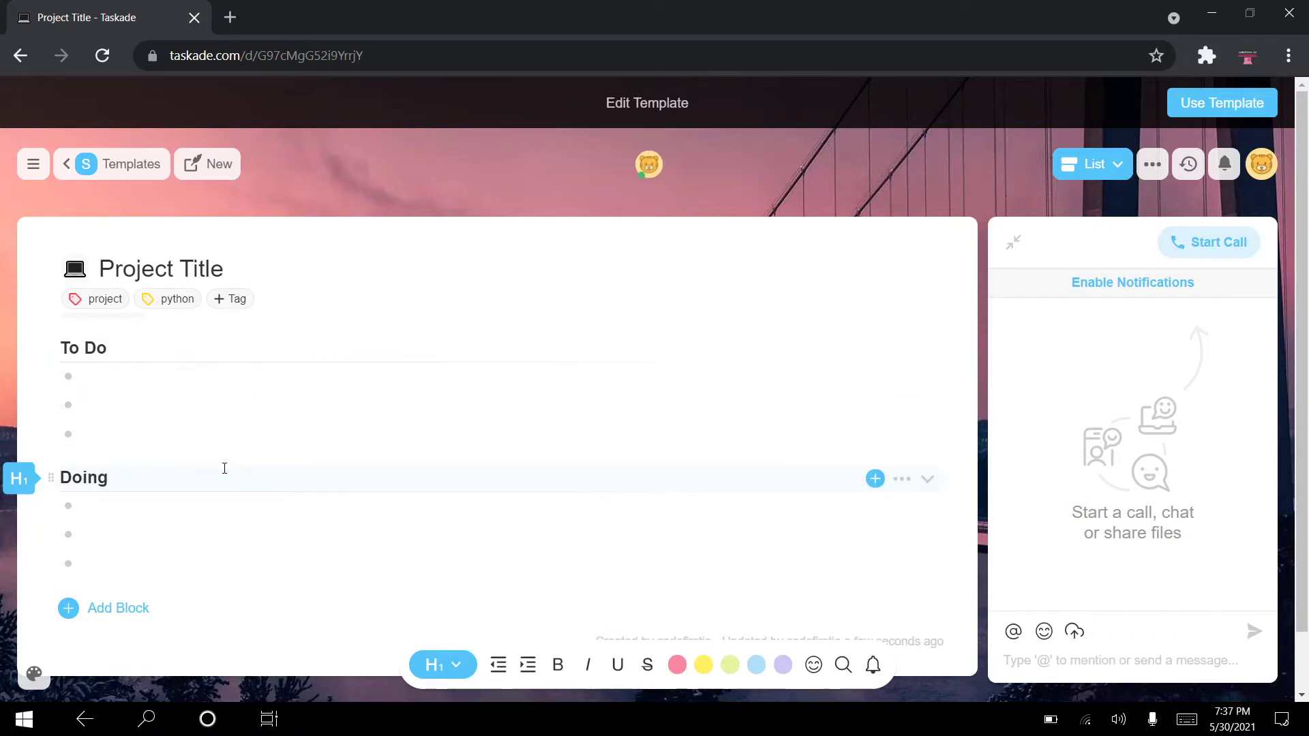
- Add a third bullet block below the Doing list and head it "In Review"
scroll(224, 468, down, 1)
click(131, 548)
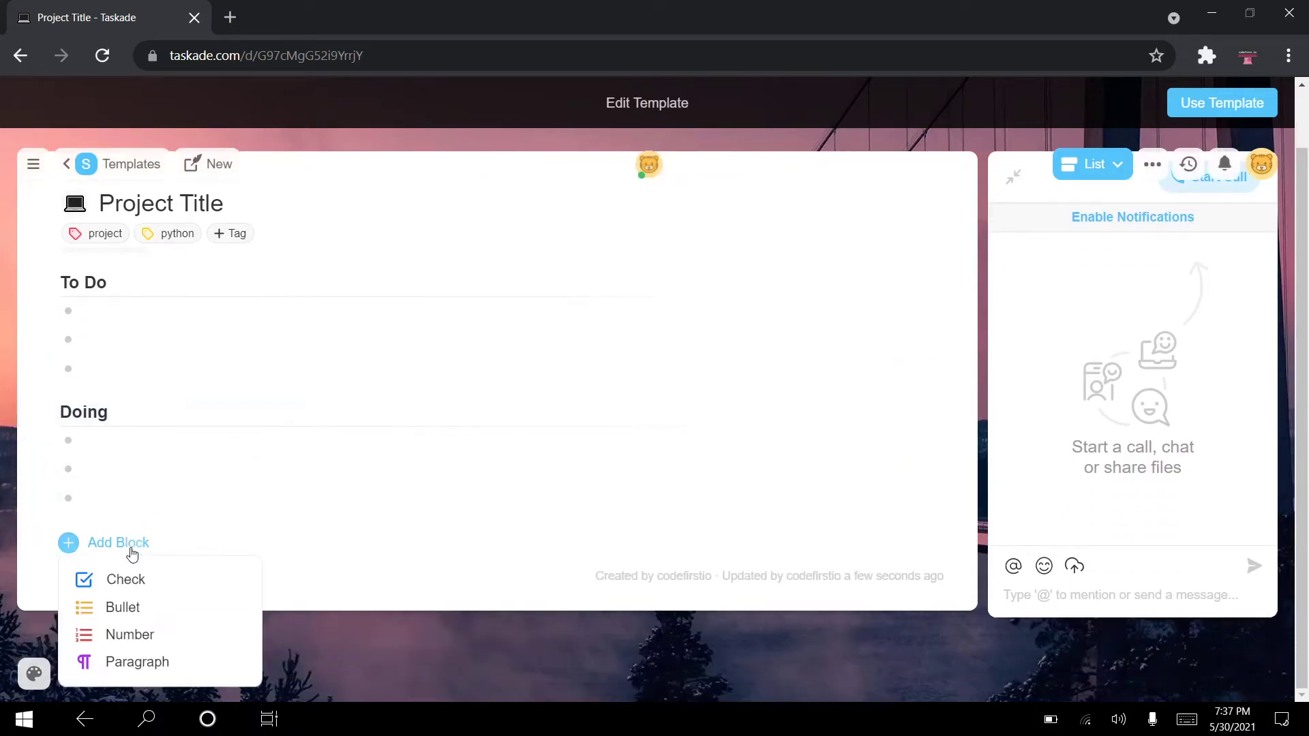
click(123, 607)
drag(103, 541, 60, 541)
text(In )
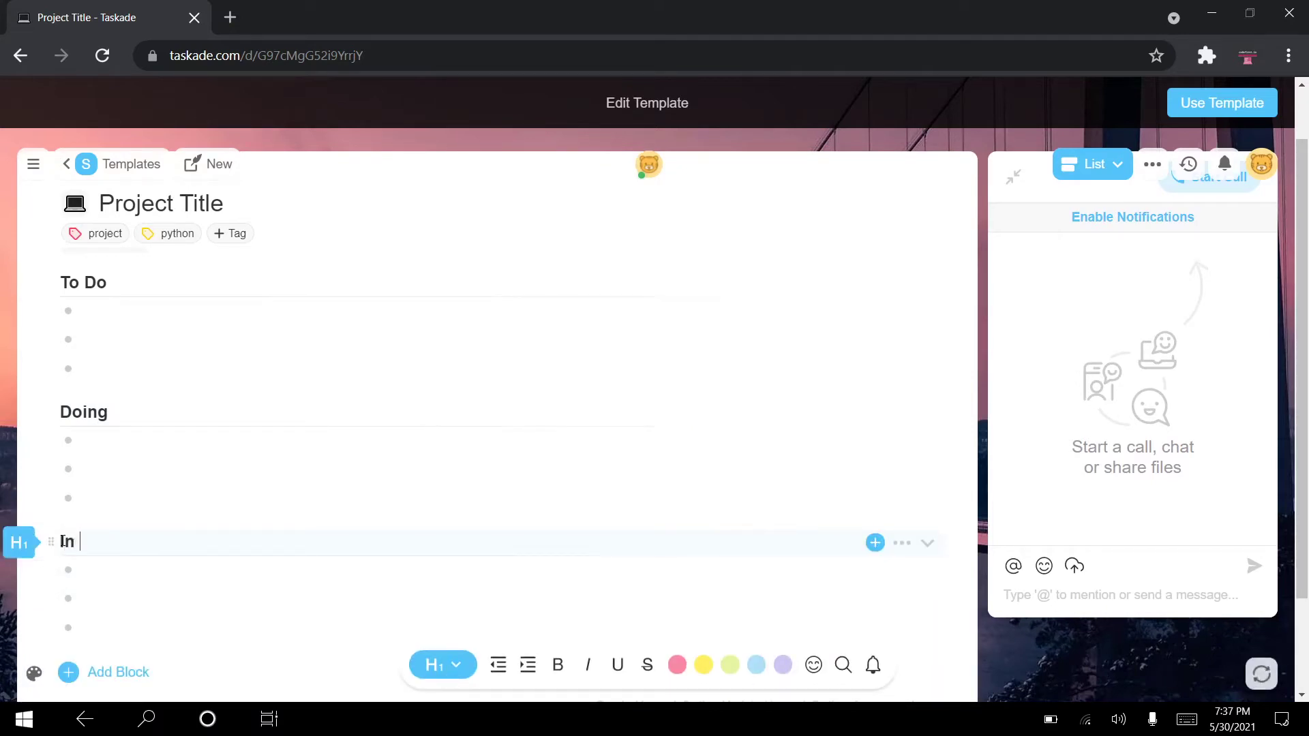
text(Review)
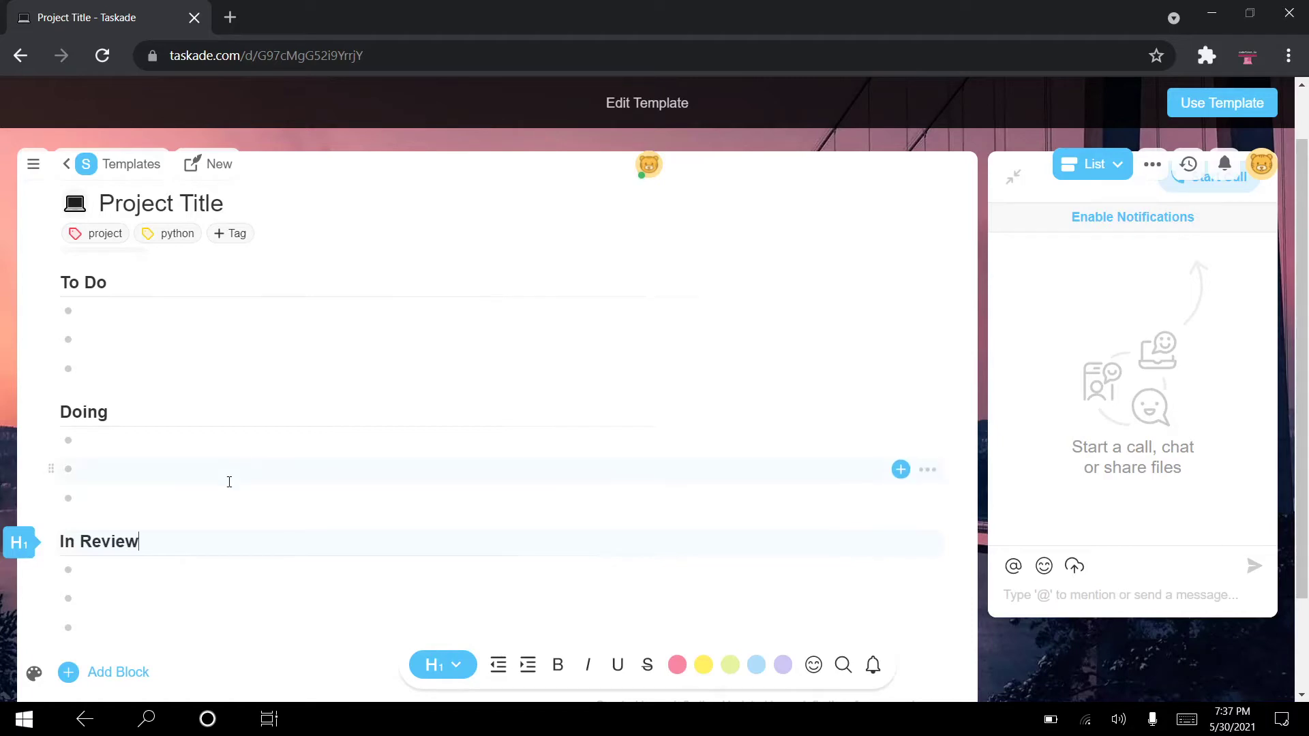
- Add a fourth bullet block below the In Review list and head it "Done"
click(108, 672)
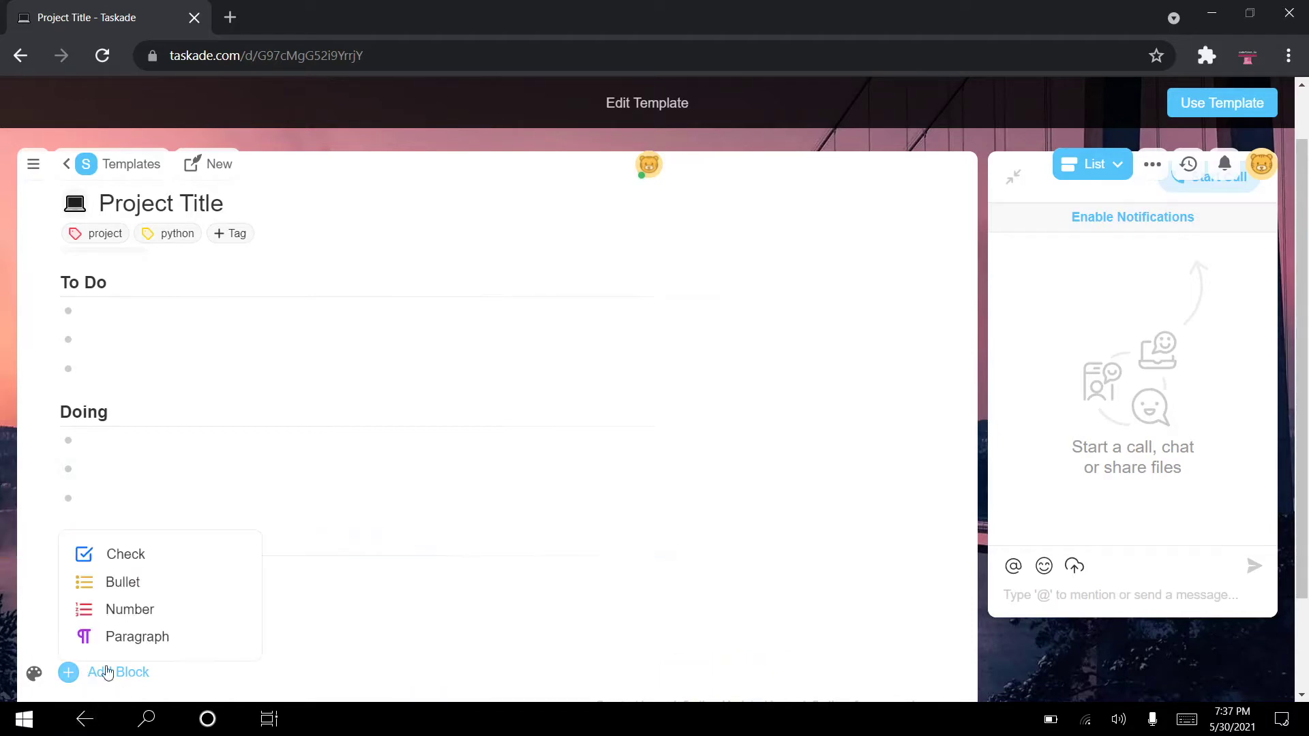
click(166, 583)
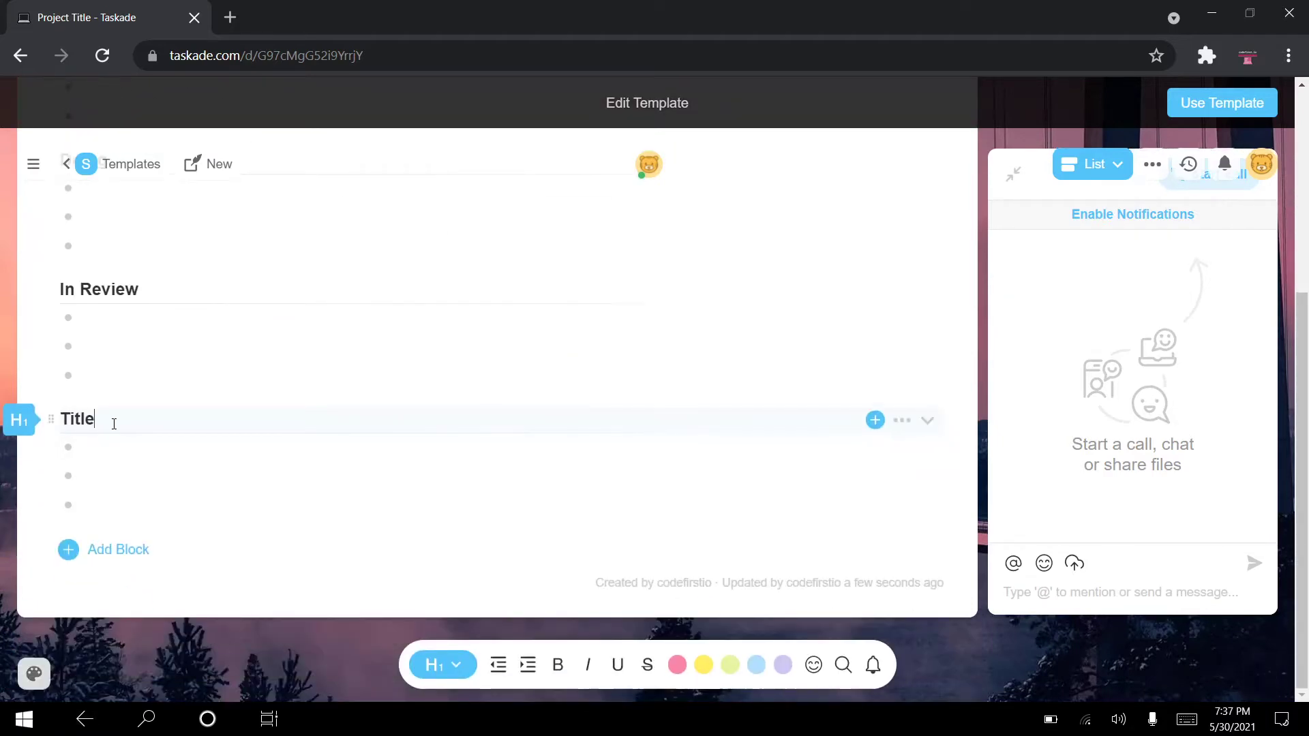
double_click(91, 420)
key(ctrl+d)
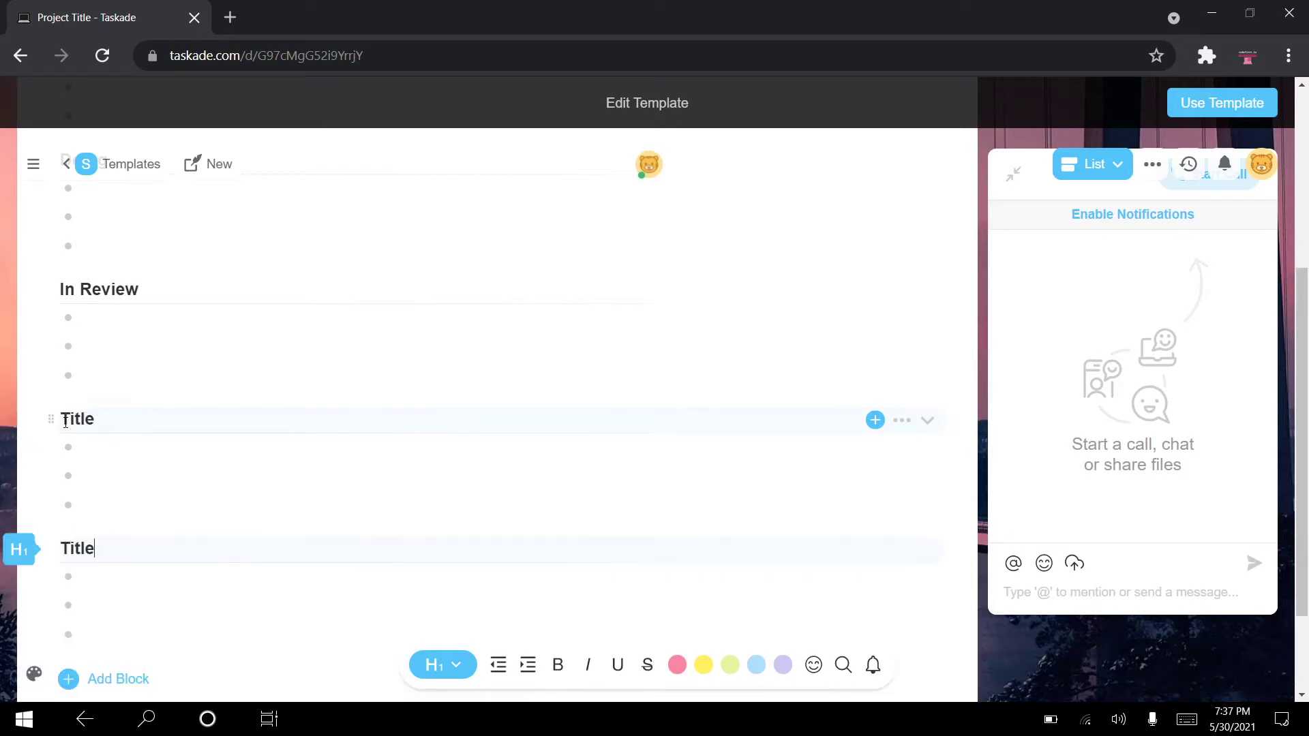
key(ctrl+z)
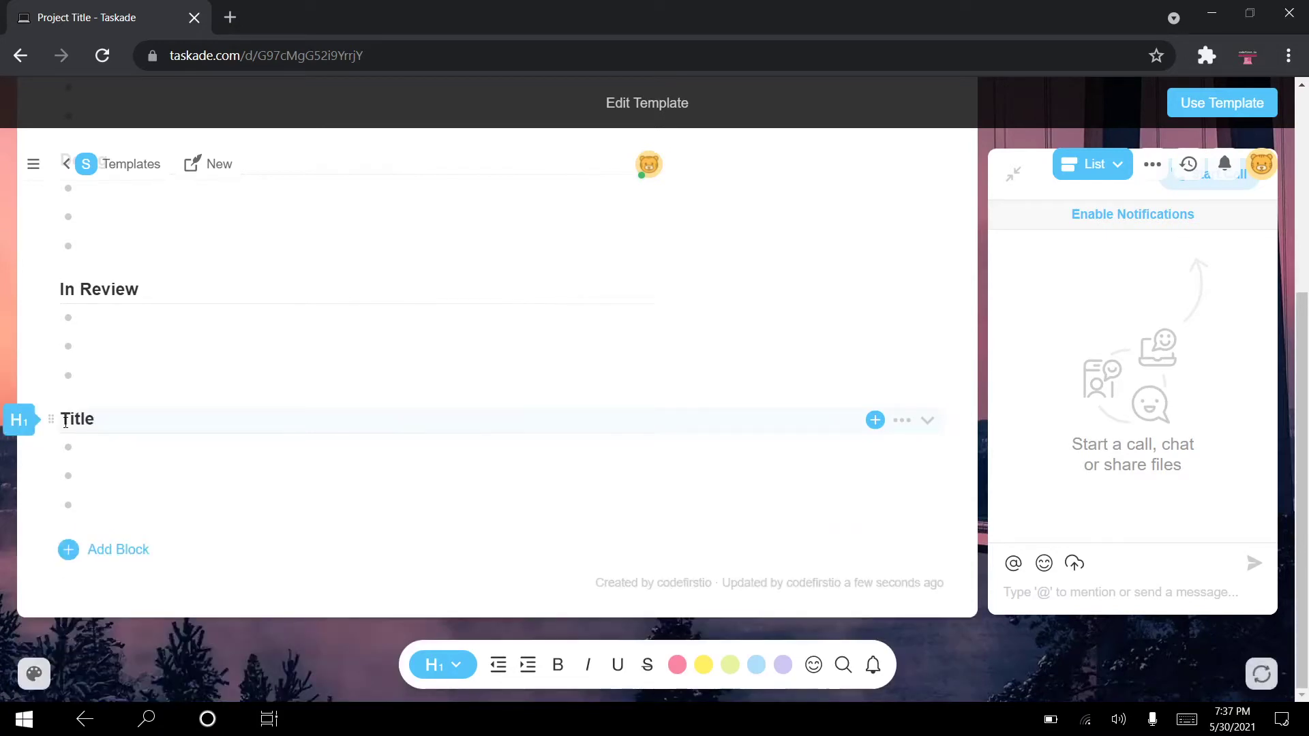
text(T)
key(BackSpace)
text(Done)
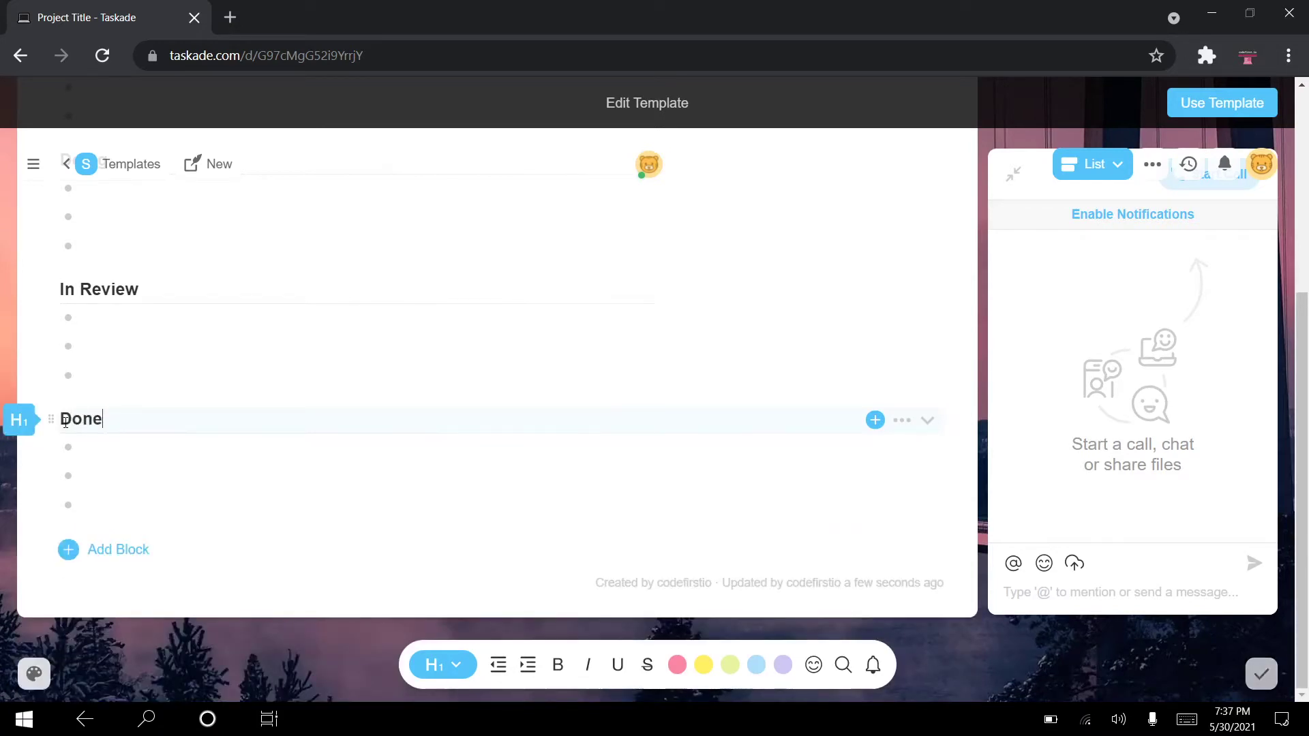
- Display the template in Board view and look over the status columns
scroll(115, 438, up, 5)
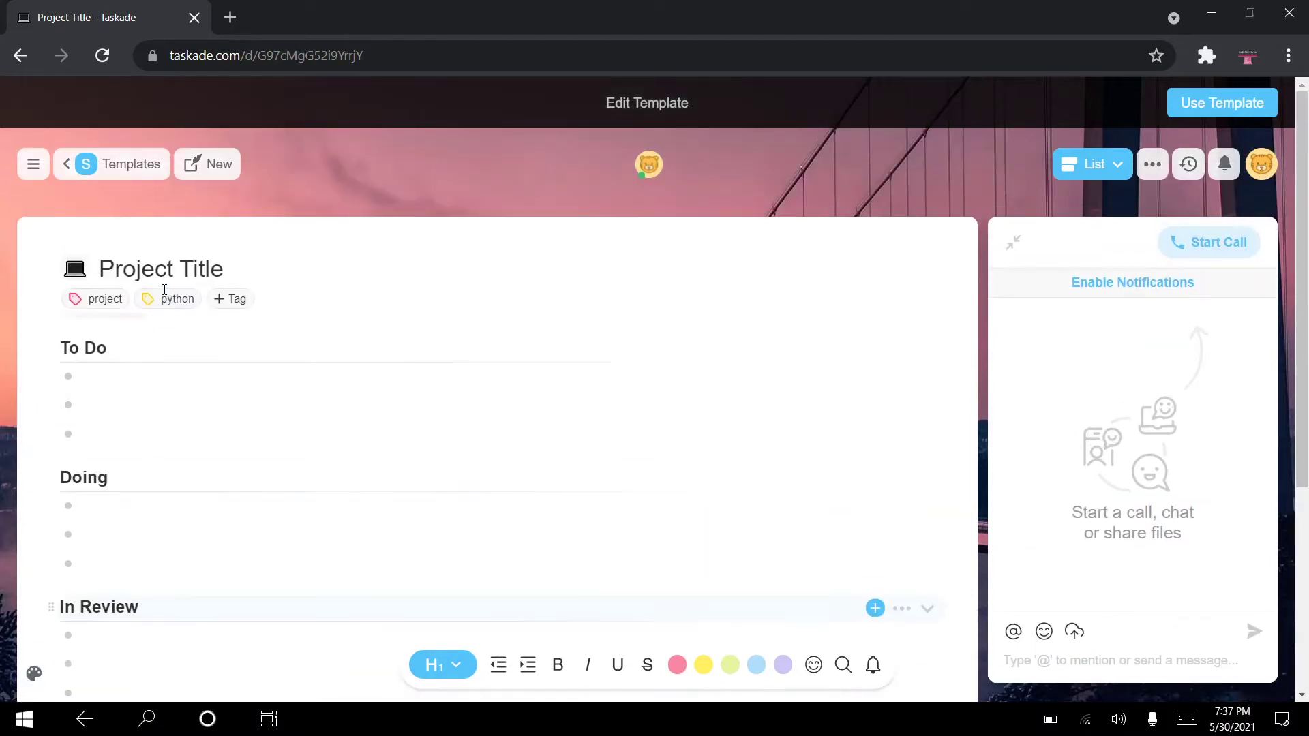
scroll(115, 437, down, 3)
scroll(137, 365, up, 3)
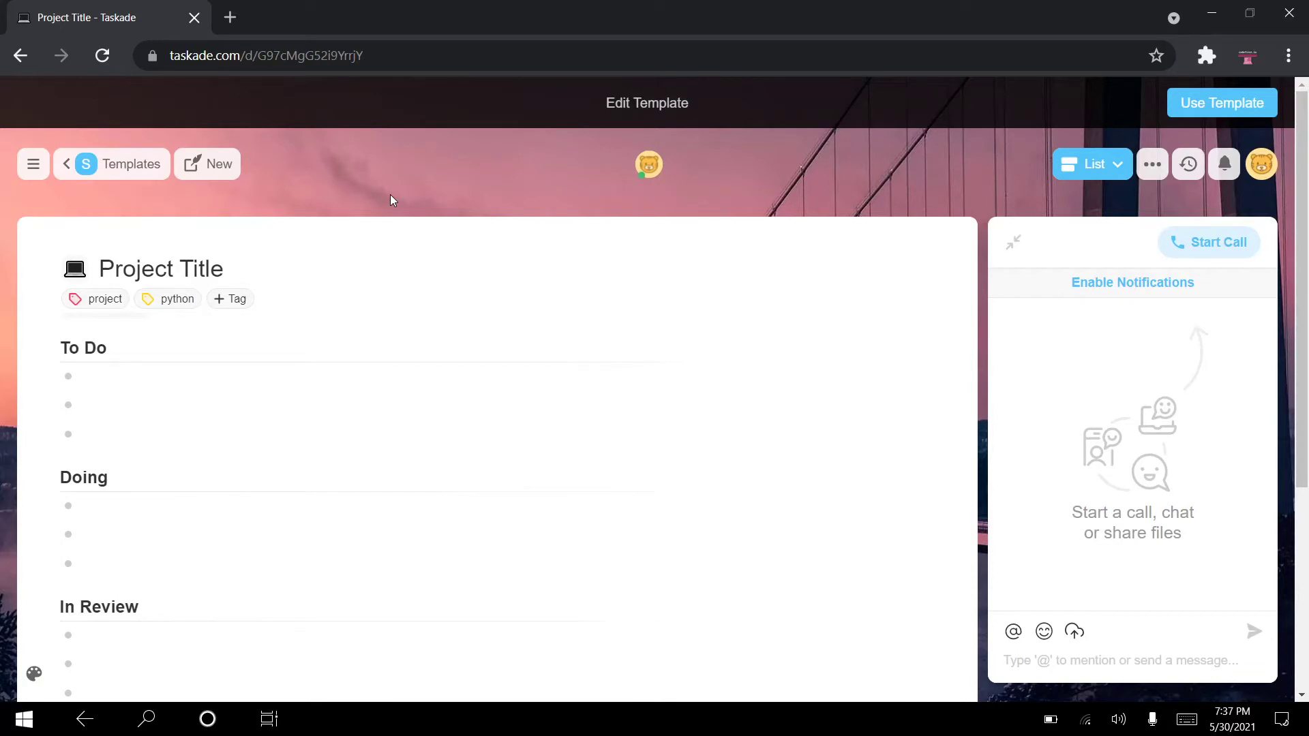
click(1106, 167)
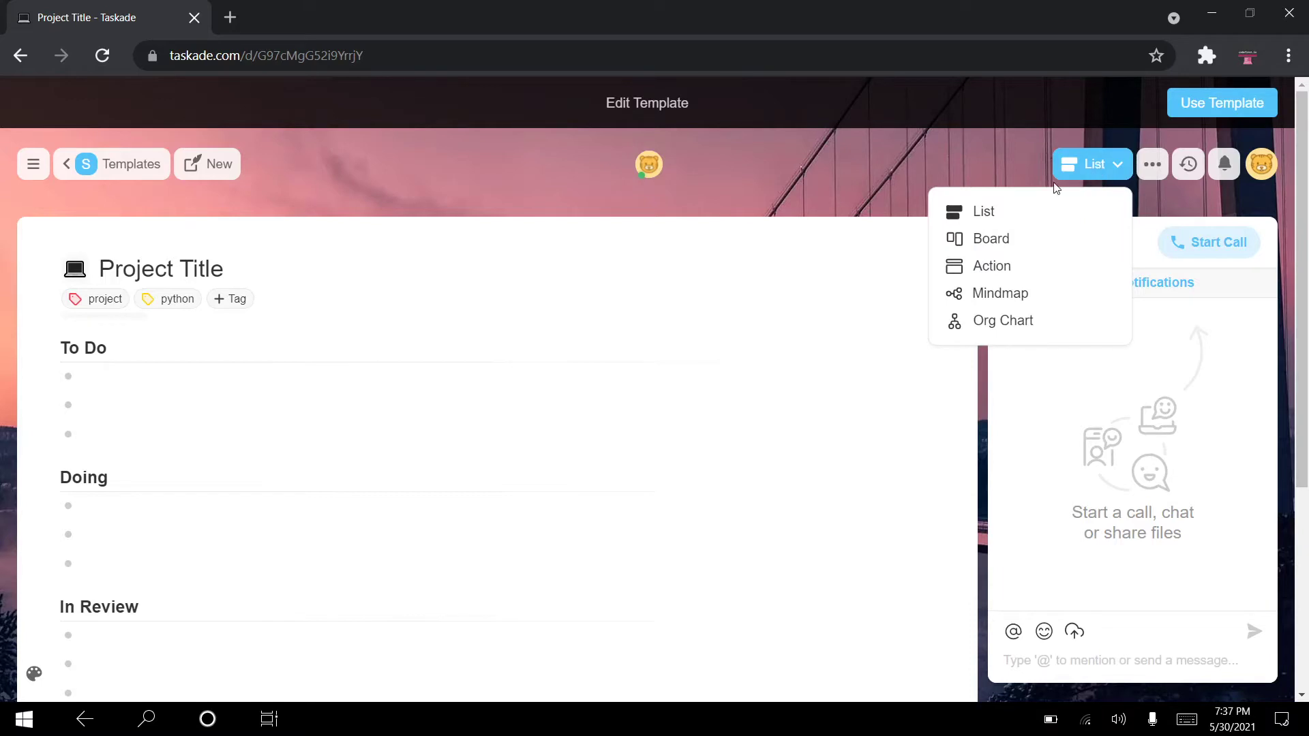
click(1009, 238)
scroll(852, 496, right, 5)
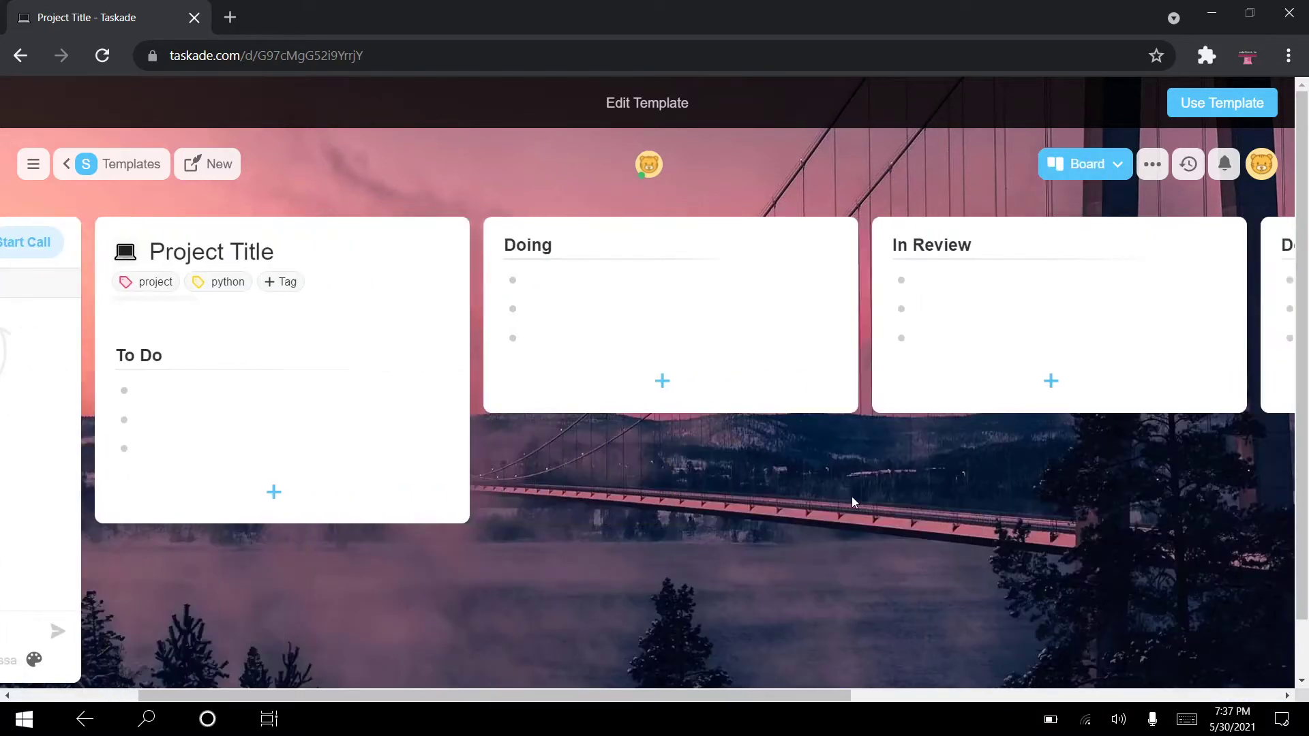
scroll(852, 496, left, 4)
scroll(852, 502, left, 2)
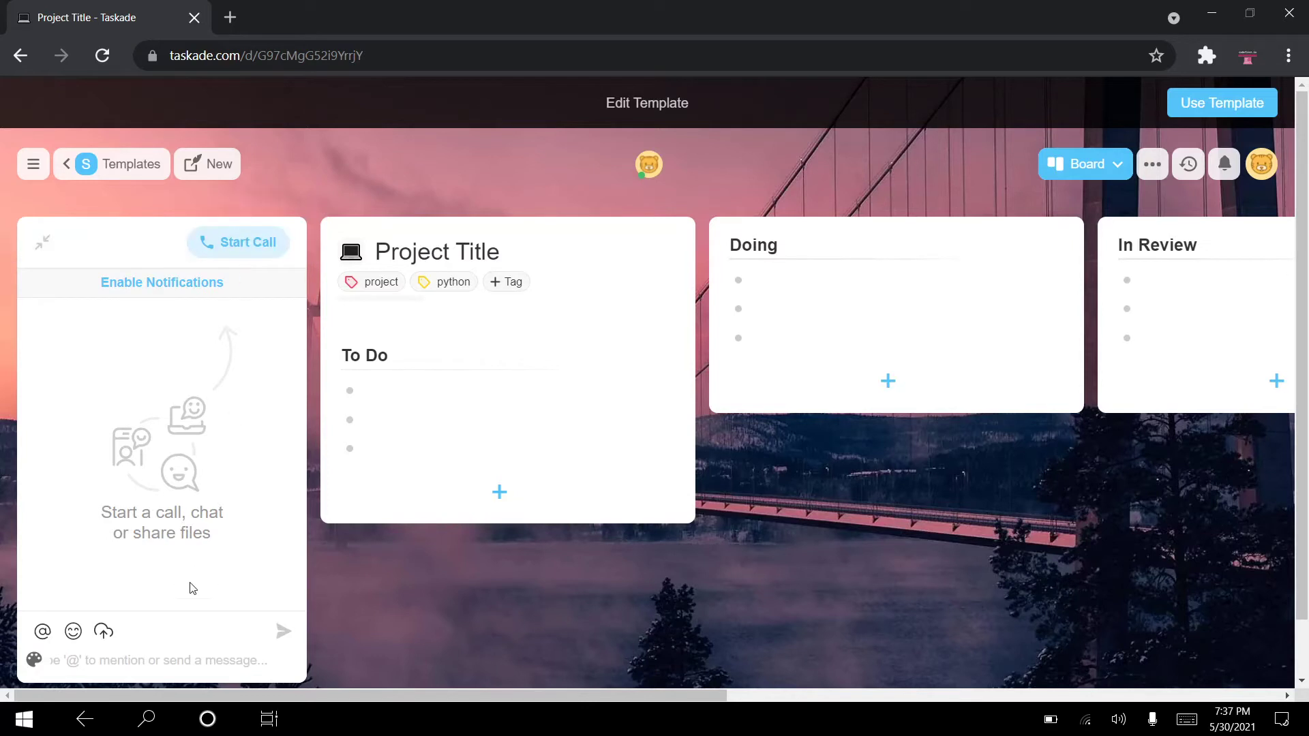
- Send the message "hi" in the project chat and collapse the chat panel
click(153, 653)
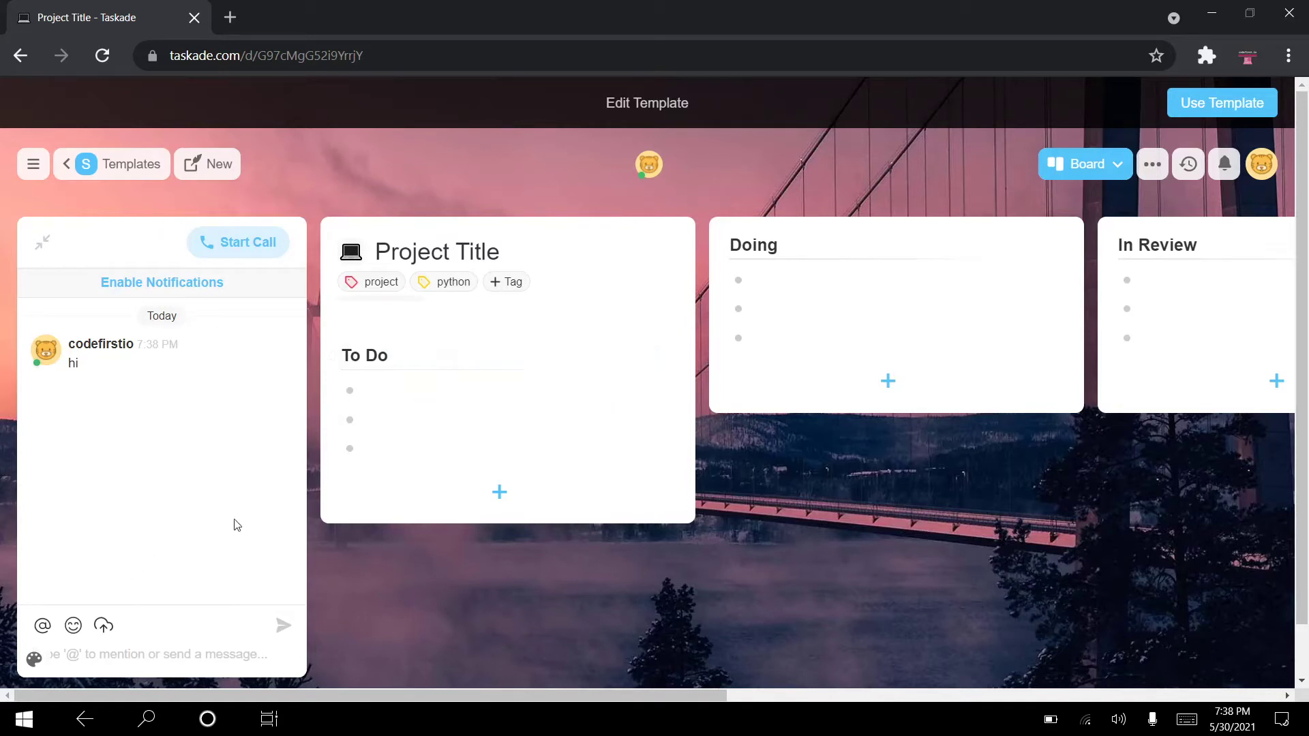
mouse_move(152, 346)
click(45, 243)
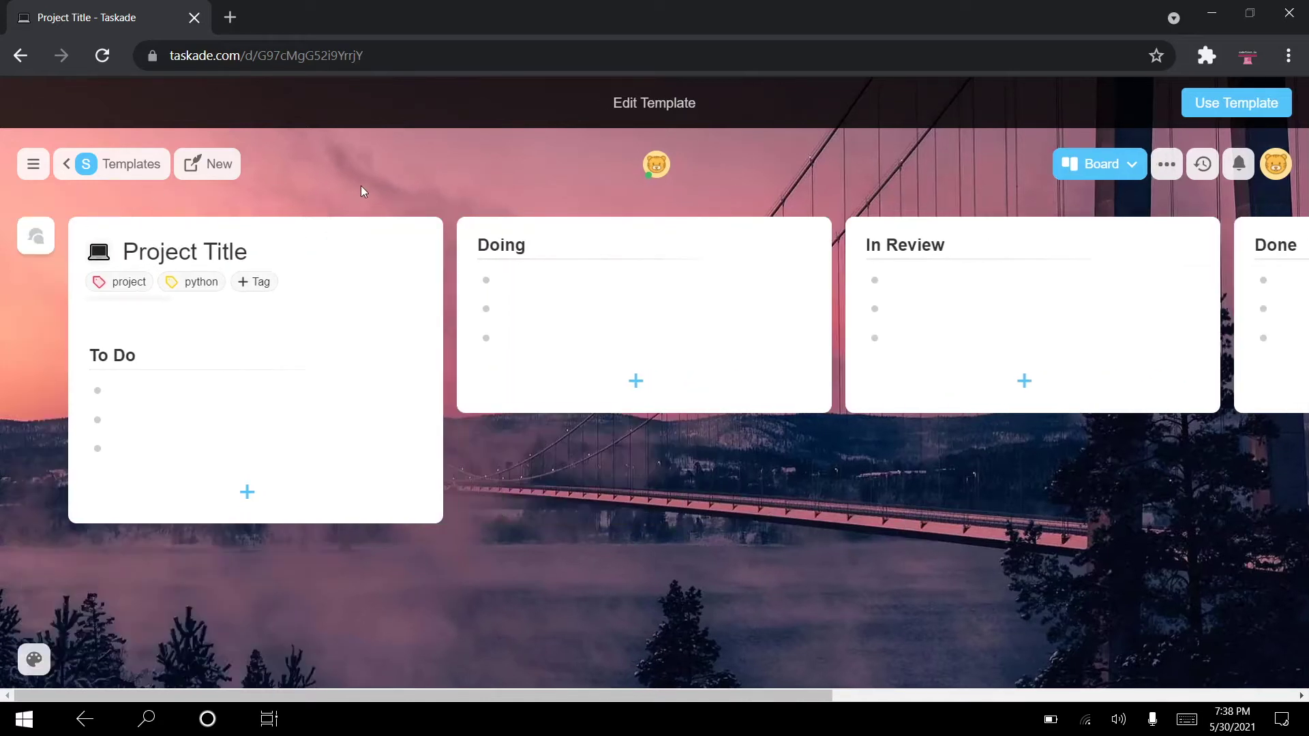
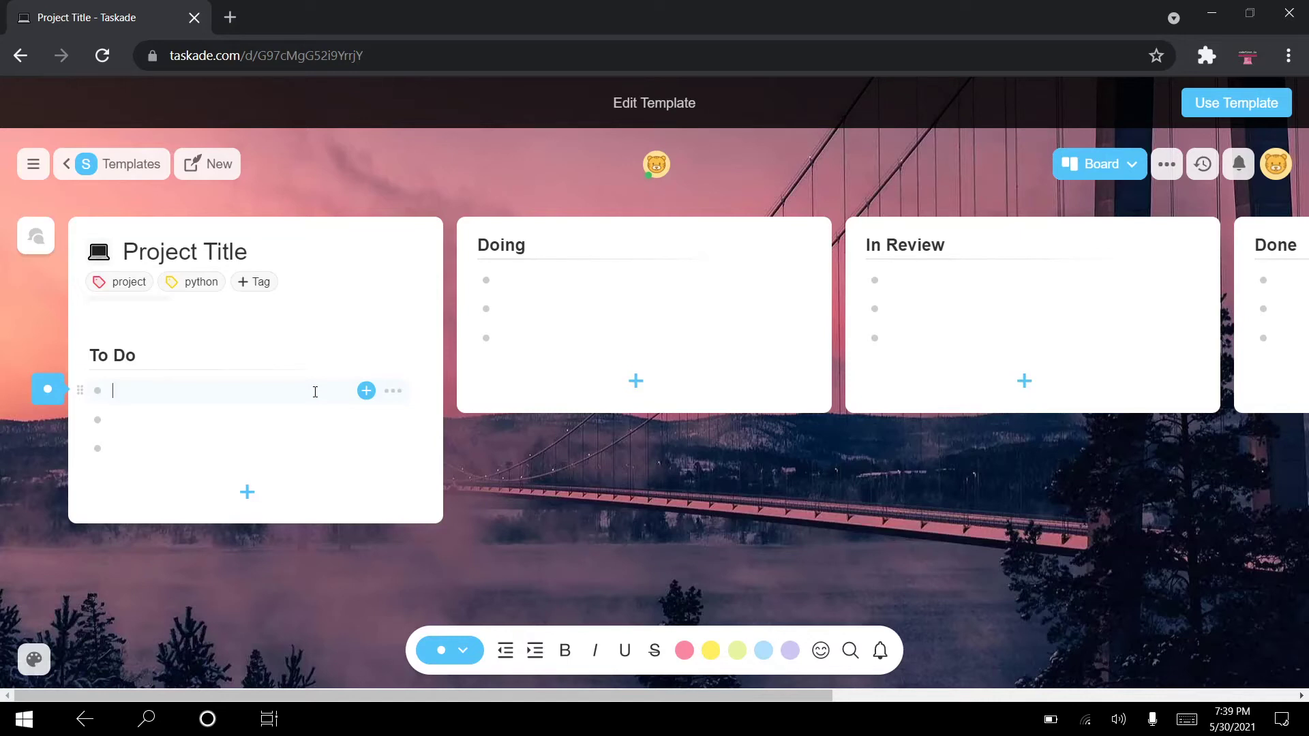
- Look over the remaining board columns, then return the template to List view and review its sections from To Do to Done
click(575, 496)
scroll(576, 496, right, 2)
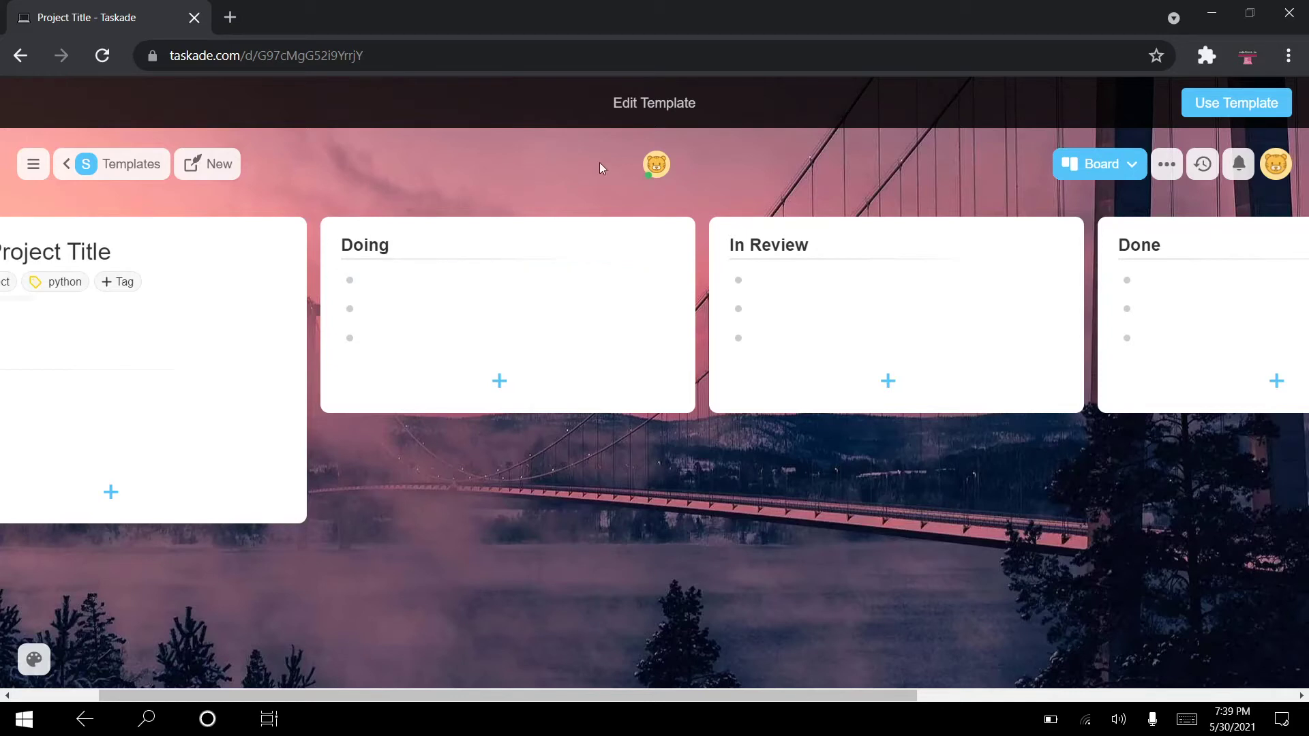
scroll(538, 508, right, 4)
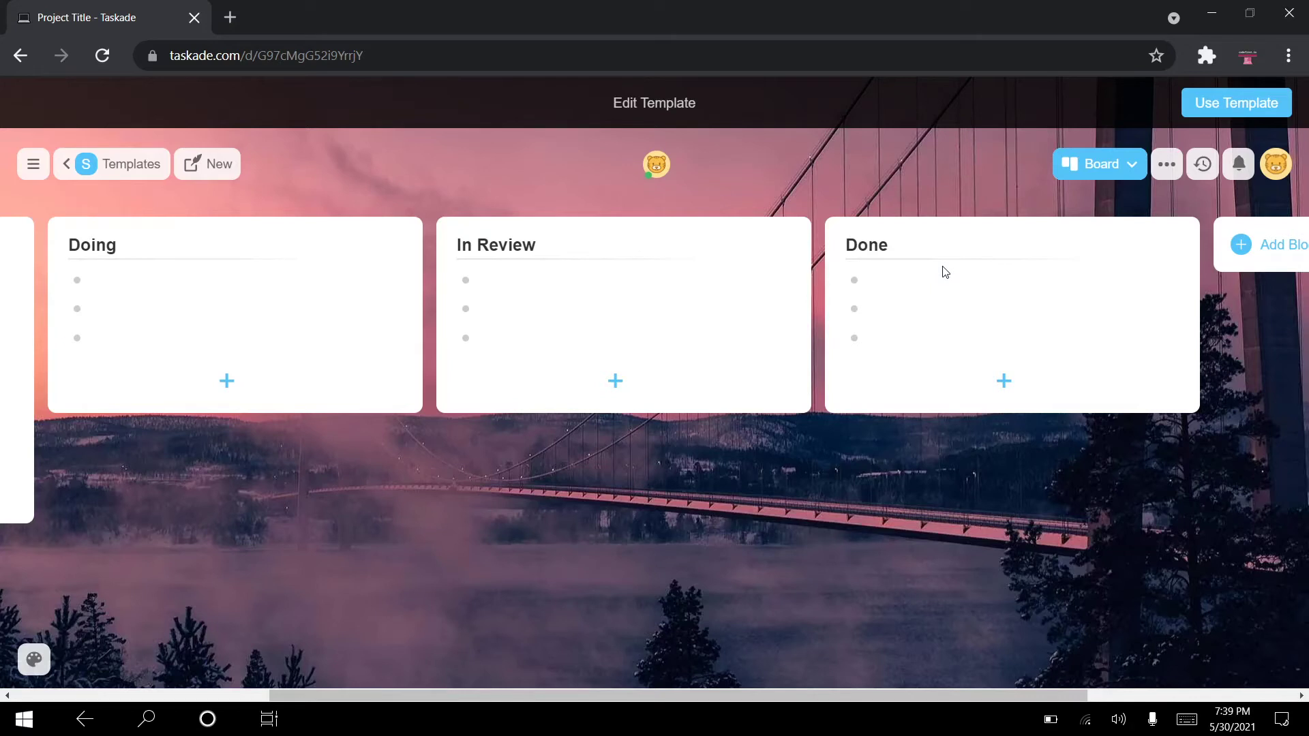
click(1086, 165)
click(1034, 216)
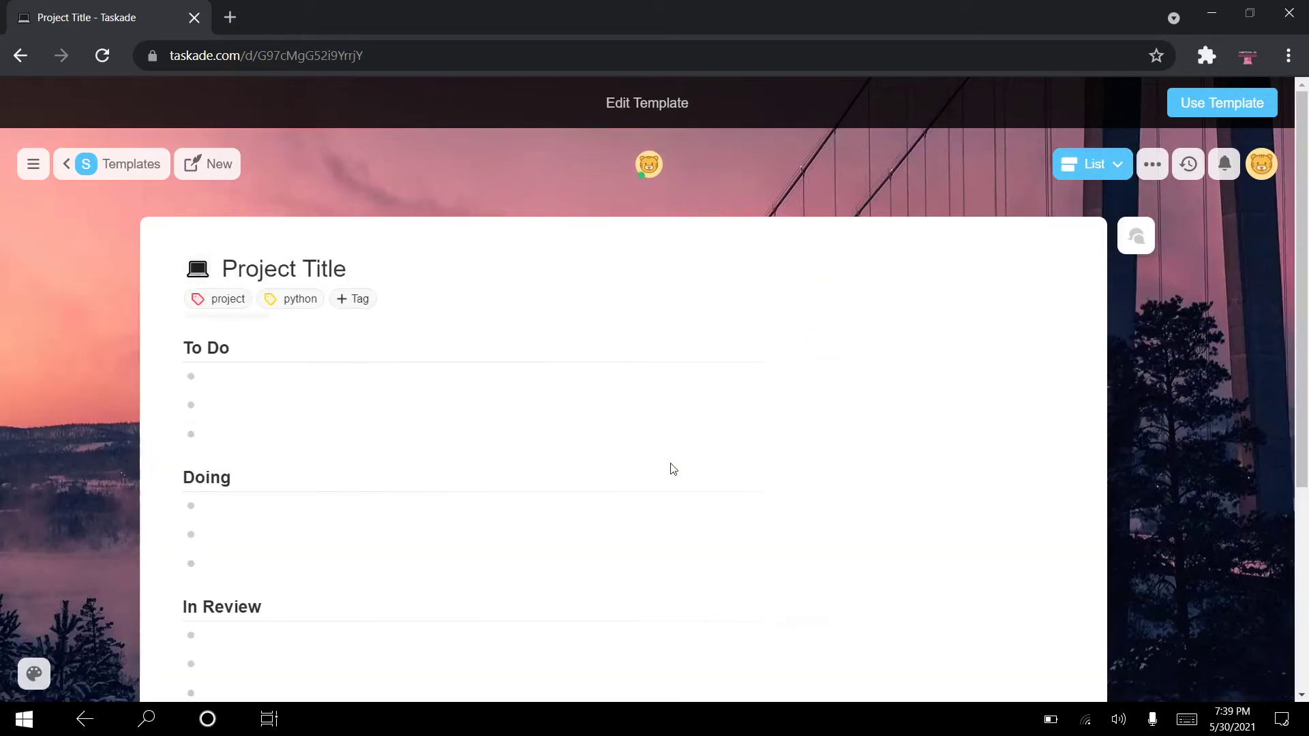
scroll(672, 469, down, 4)
scroll(673, 469, up, 3)
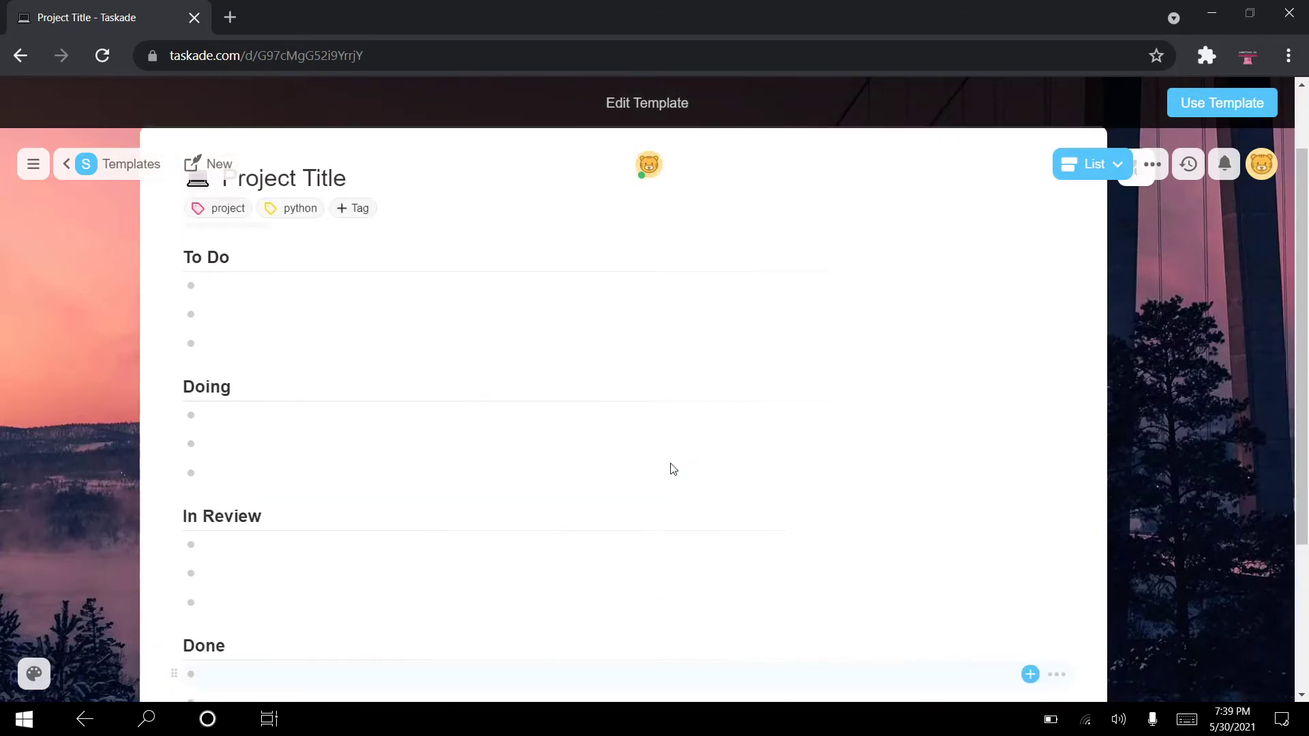
scroll(673, 466, up, 2)
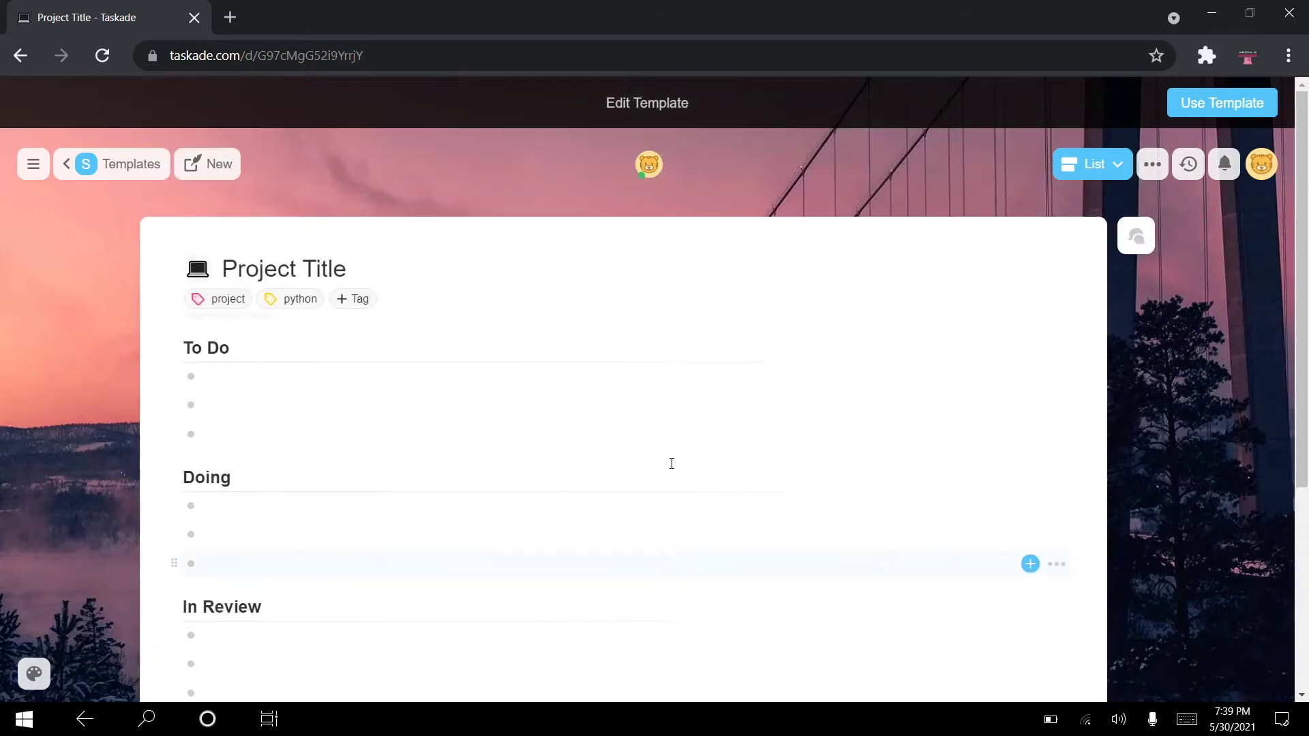
scroll(441, 402, down, 5)
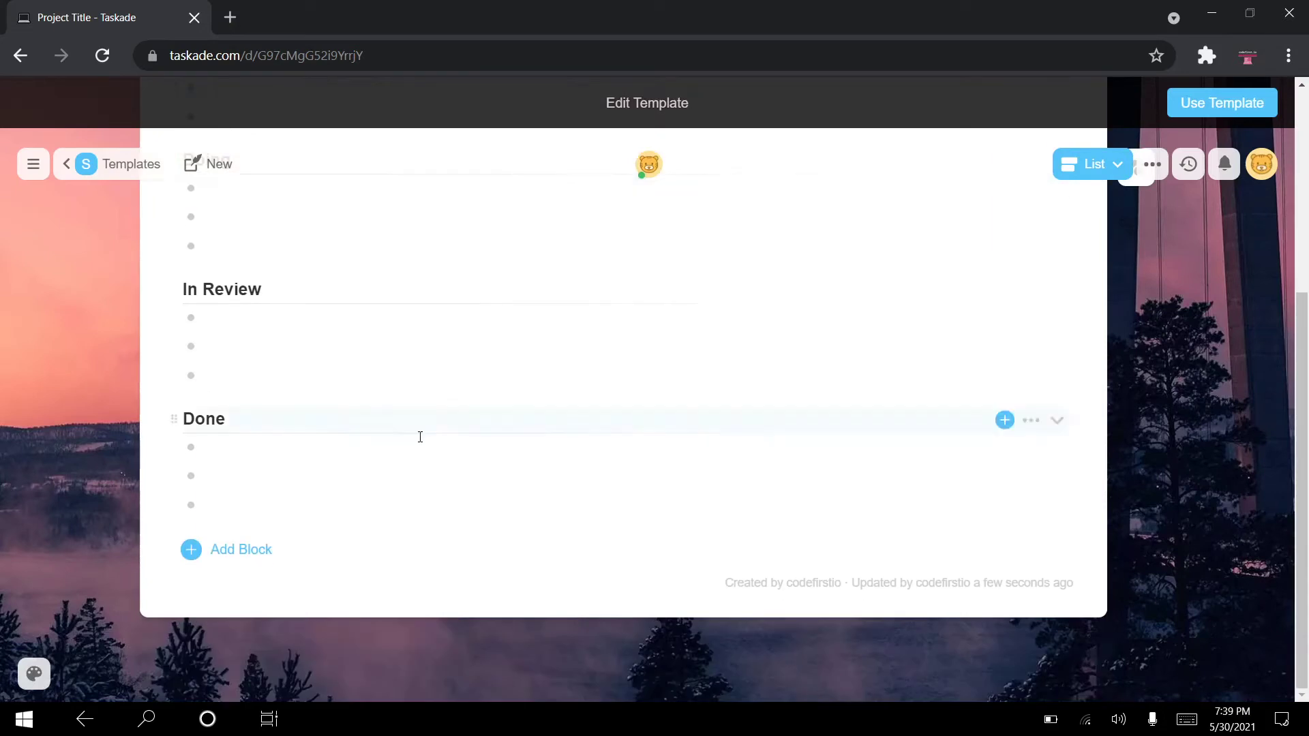
scroll(342, 468, up, 3)
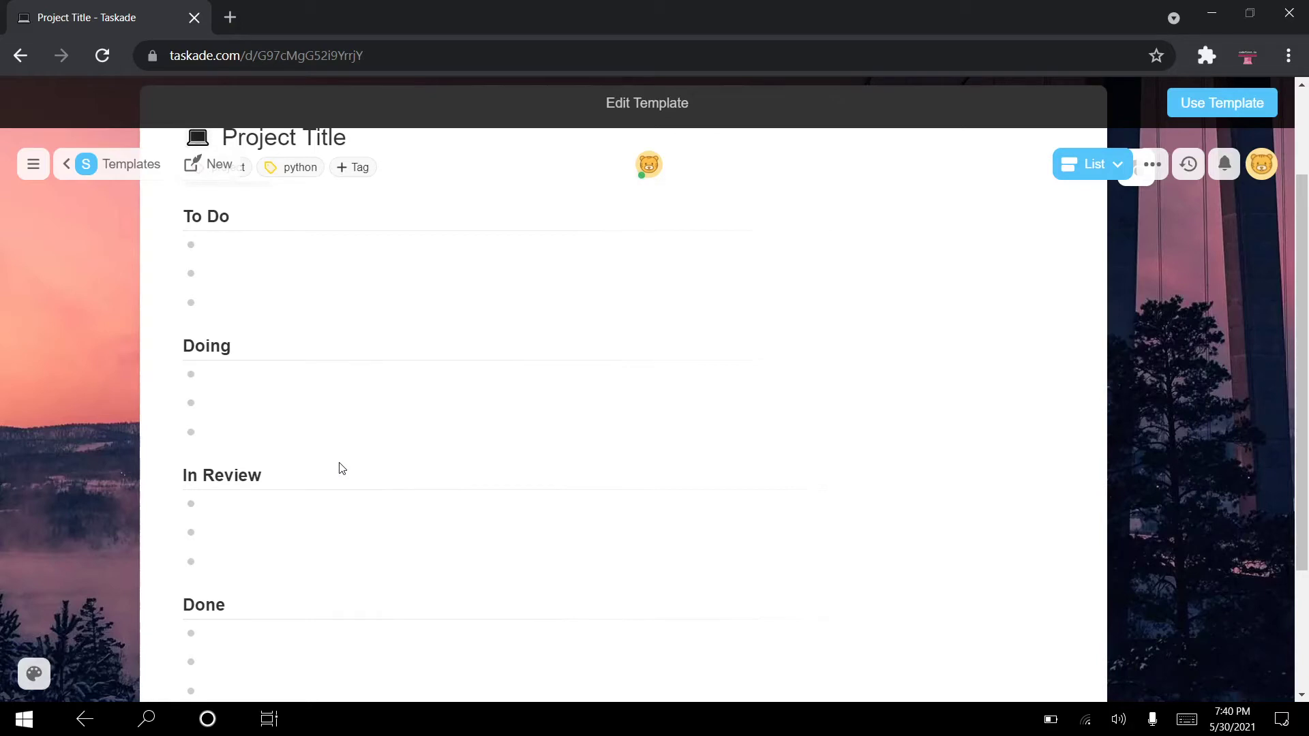
scroll(341, 468, down, 3)
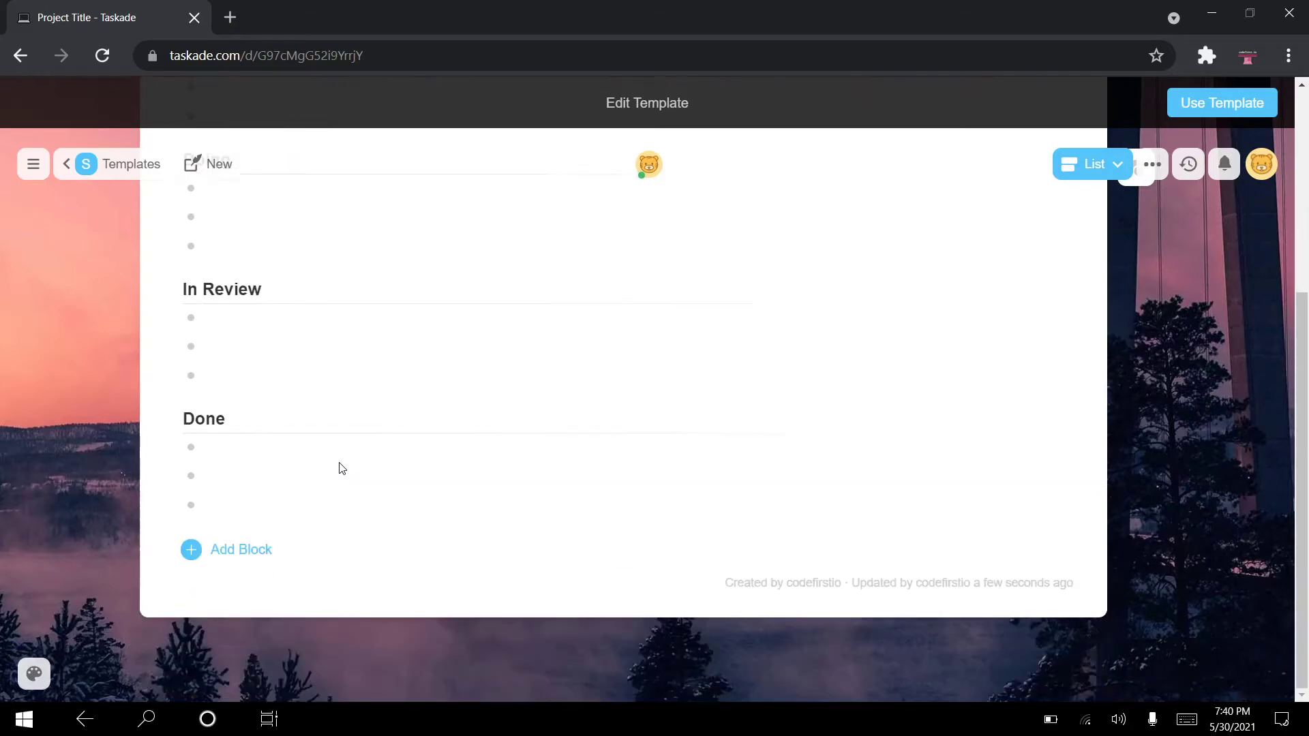
- Add a bullet block below the Done list and head it "Resources"
click(219, 553)
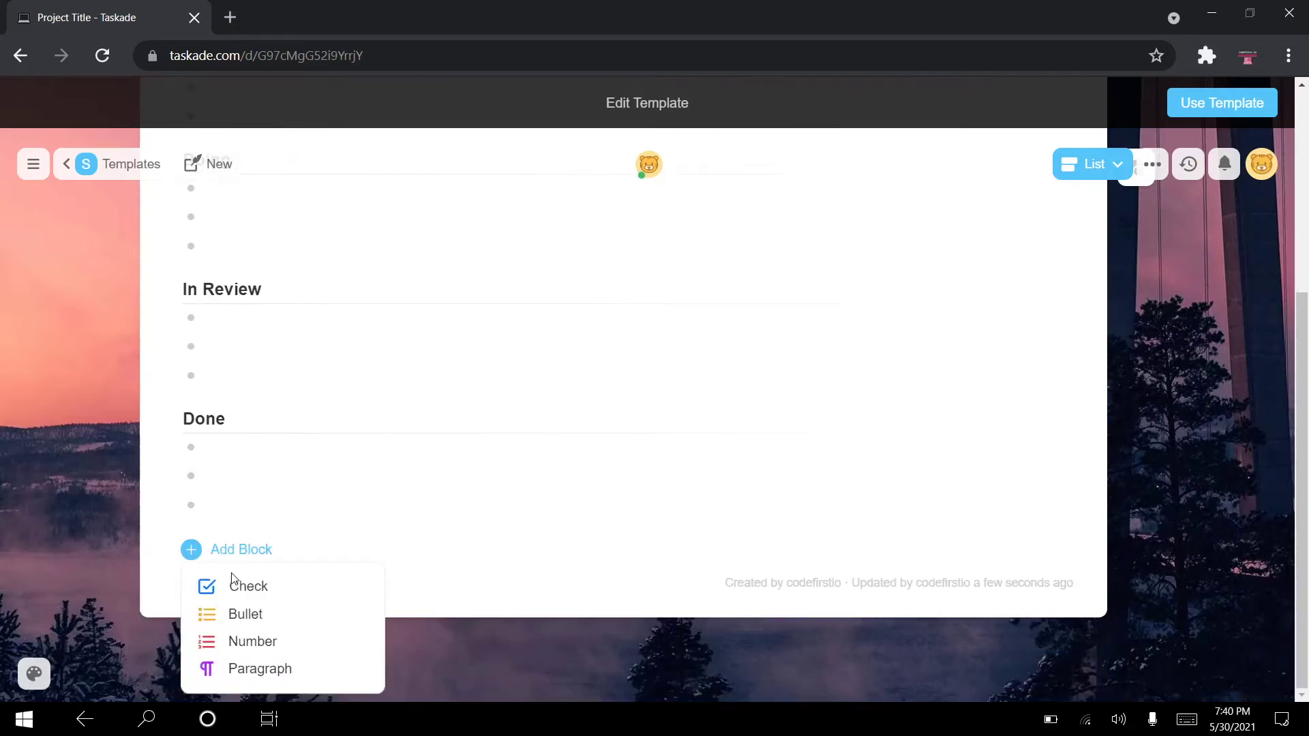
click(242, 614)
drag(225, 551, 185, 550)
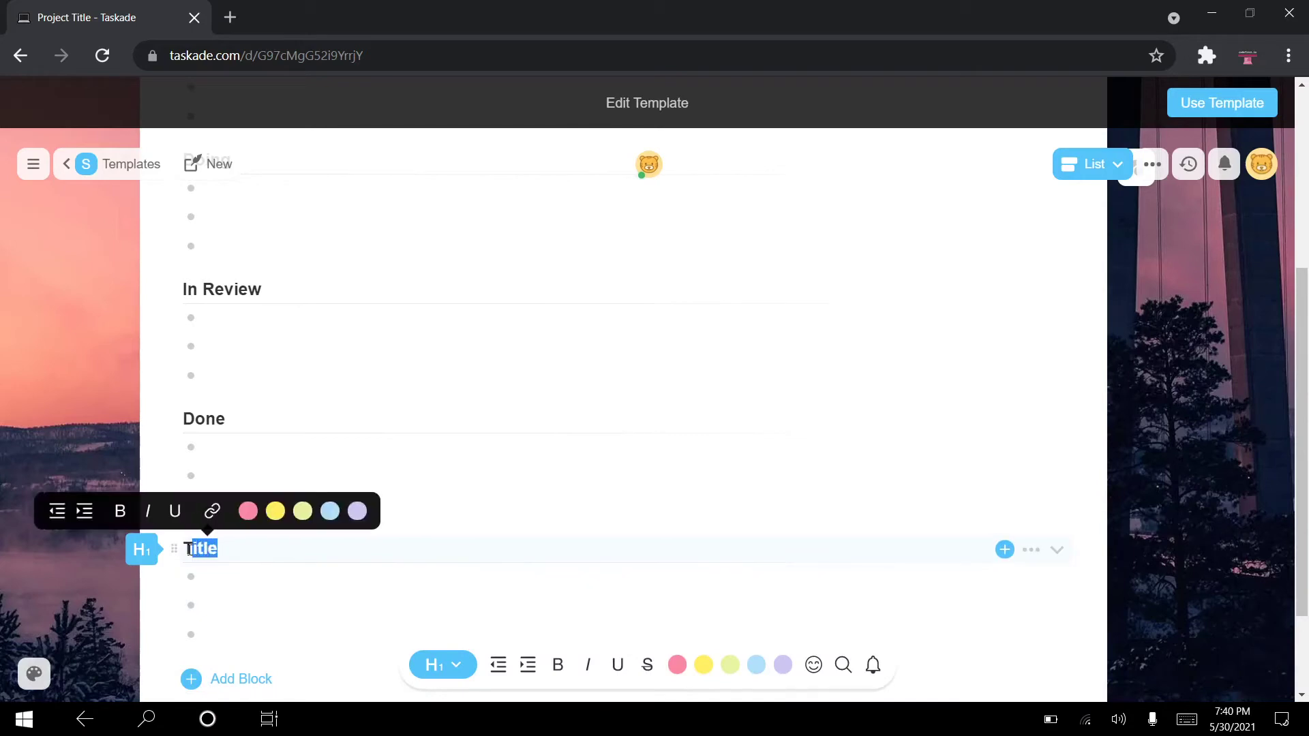
text(Resources)
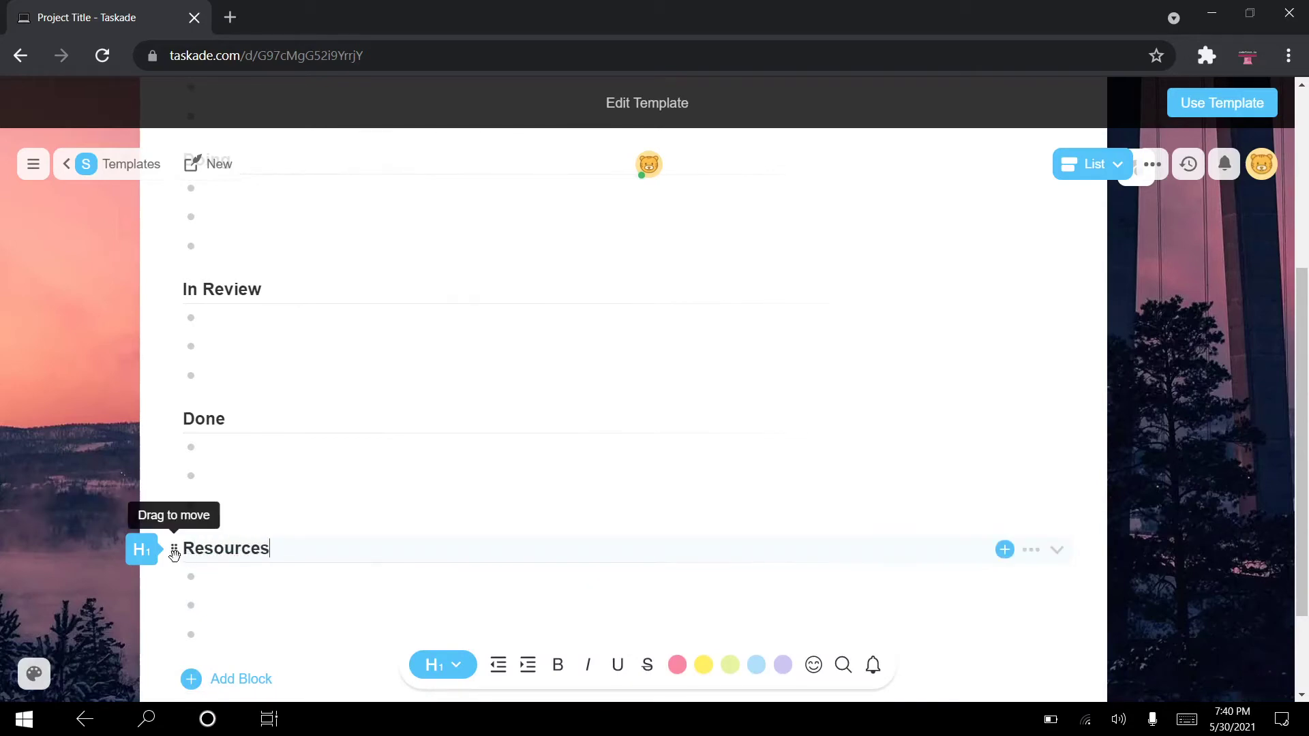
- Move the Resources block to the beginning of the template, above the To Do block
drag(175, 552, 194, 185)
key(ctrl+z)
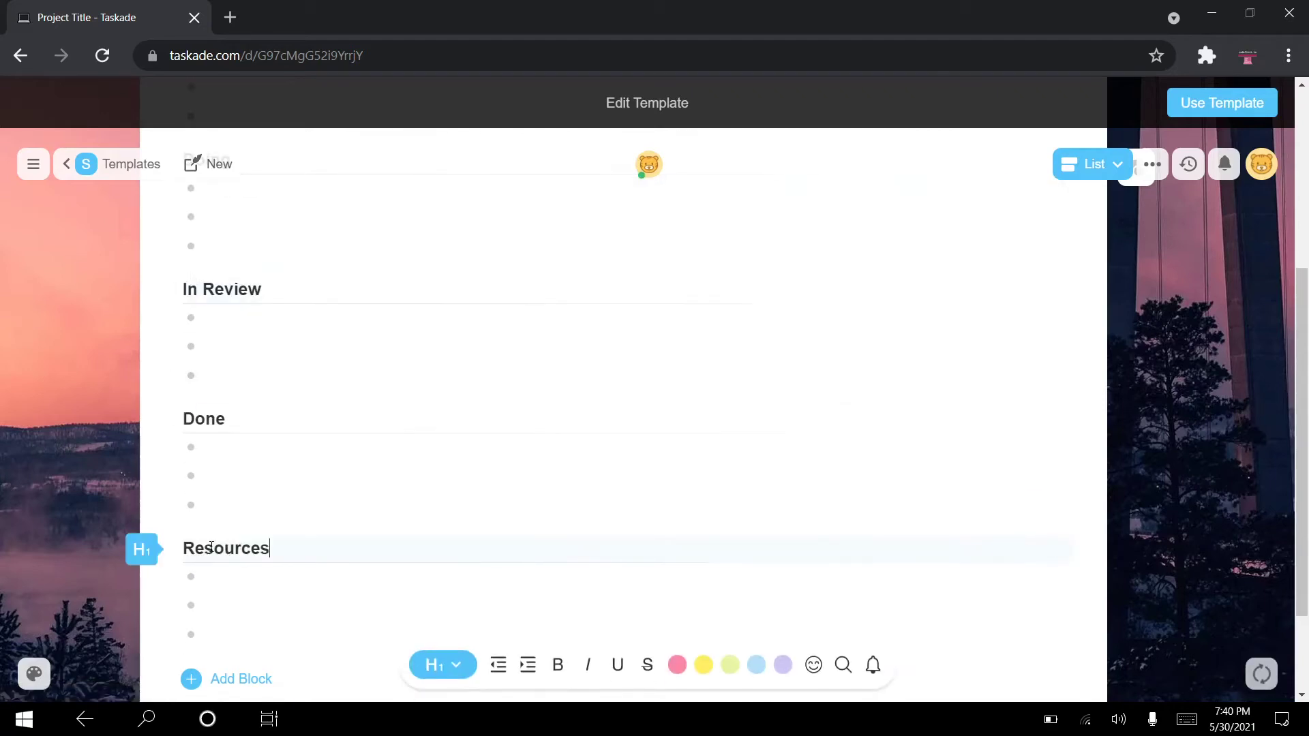
drag(170, 545, 195, 379)
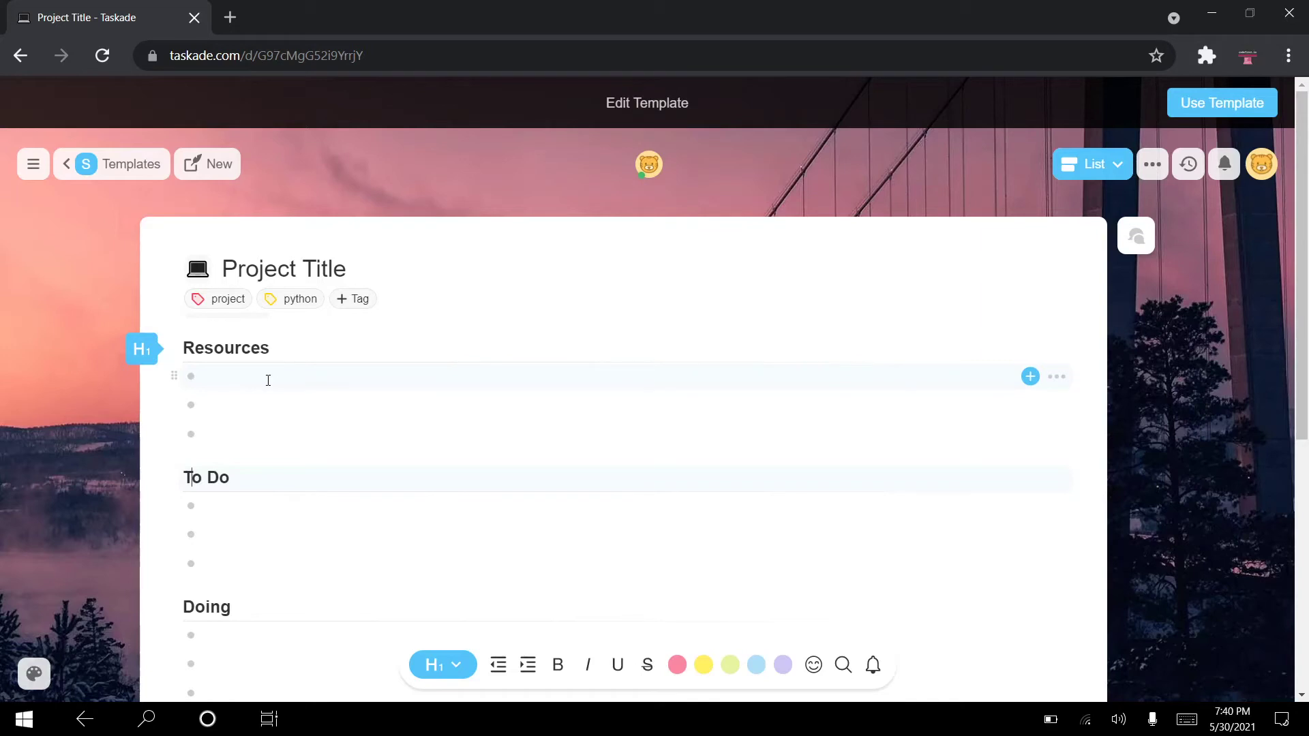
- Add another bullet block below the Done list and head it "Client Contact Info"
scroll(314, 459, down, 6)
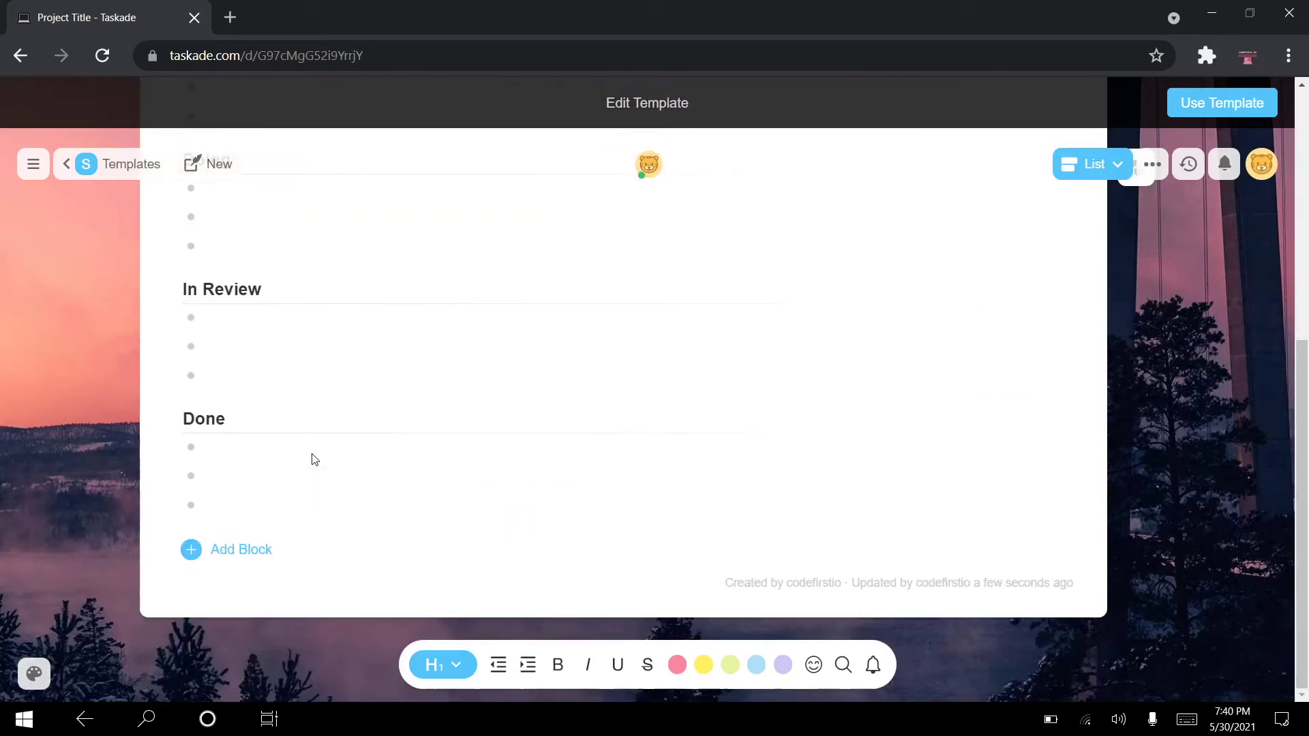
click(240, 554)
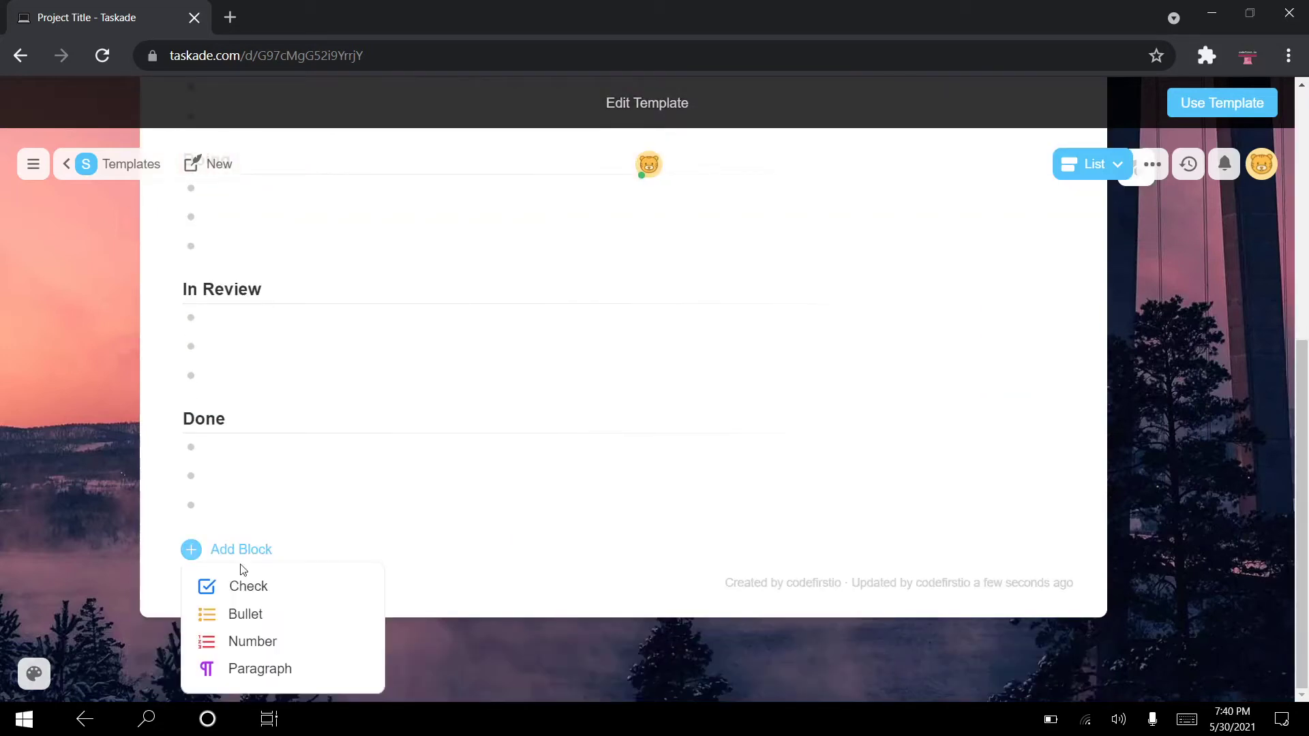
click(240, 613)
drag(242, 551, 182, 548)
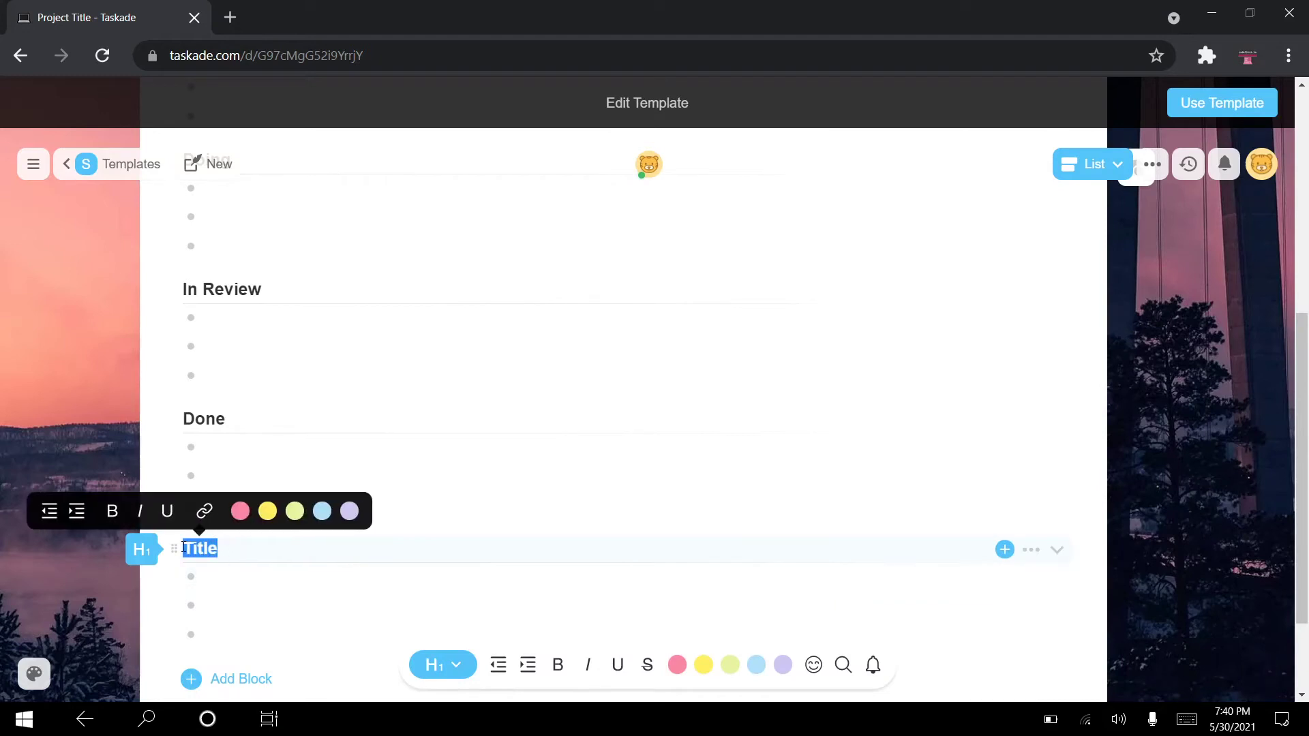
text(Client)
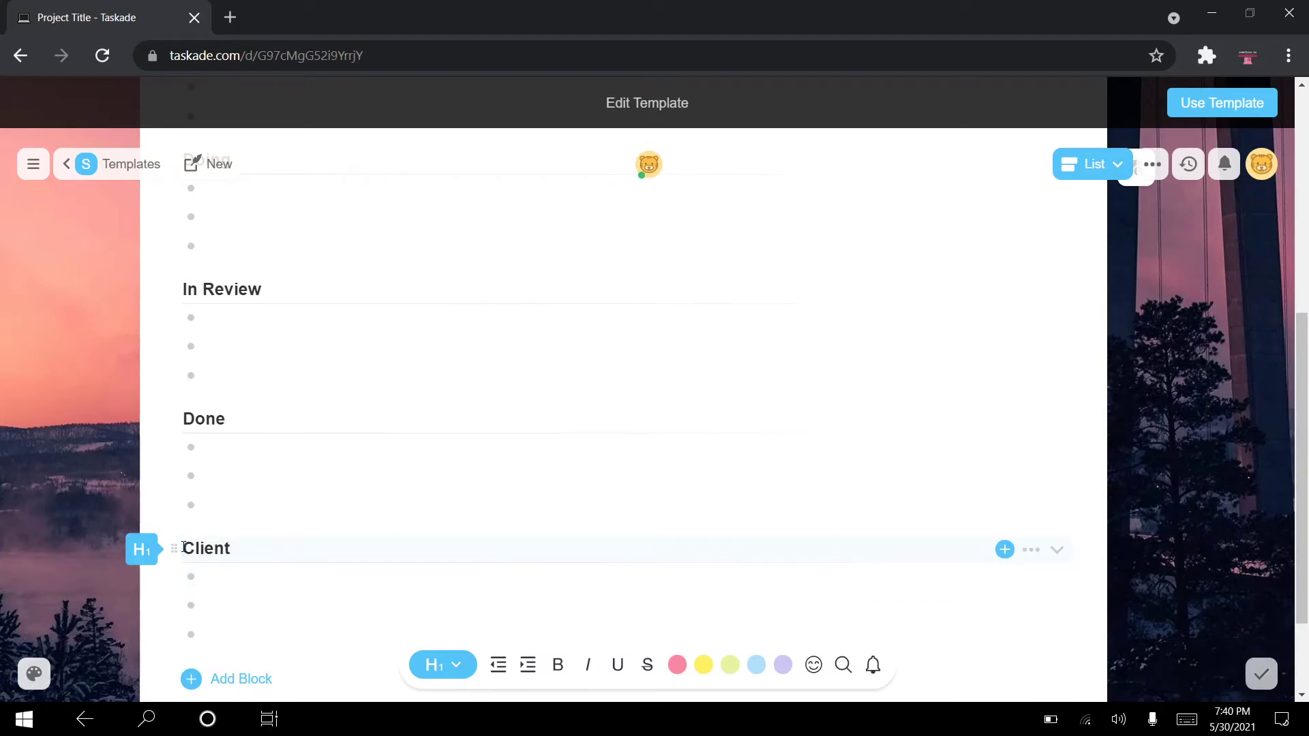
text( Conta)
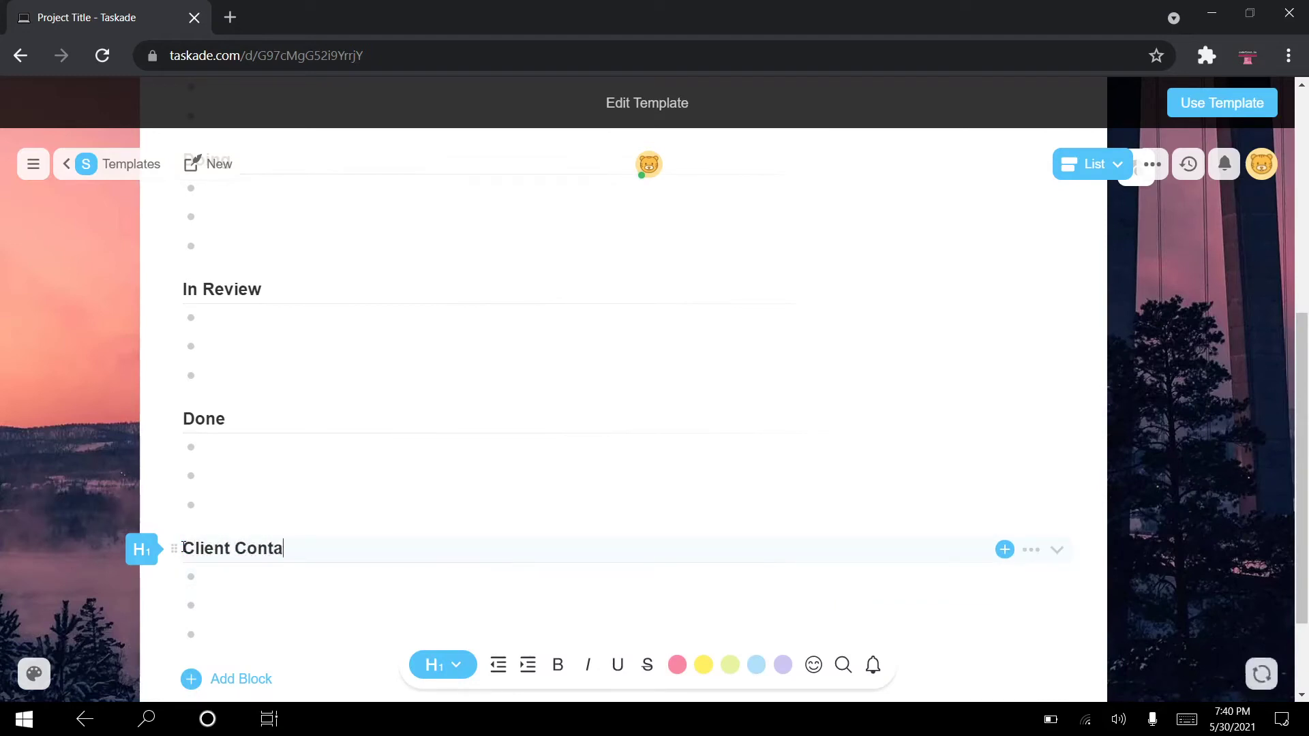
text(ct Info)
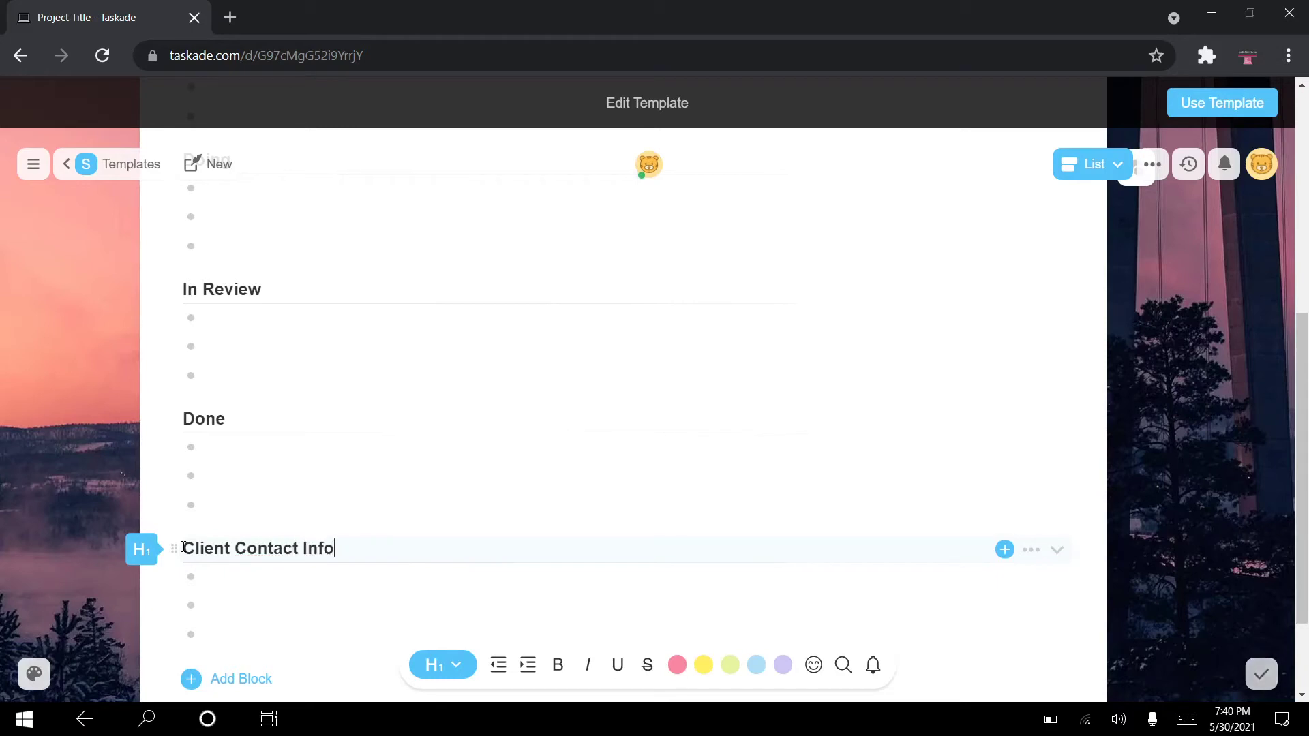
- Move the Client Contact Info block up so it sits between the Resources and To Do blocks
drag(173, 551, 190, 311)
key(ctrl+z)
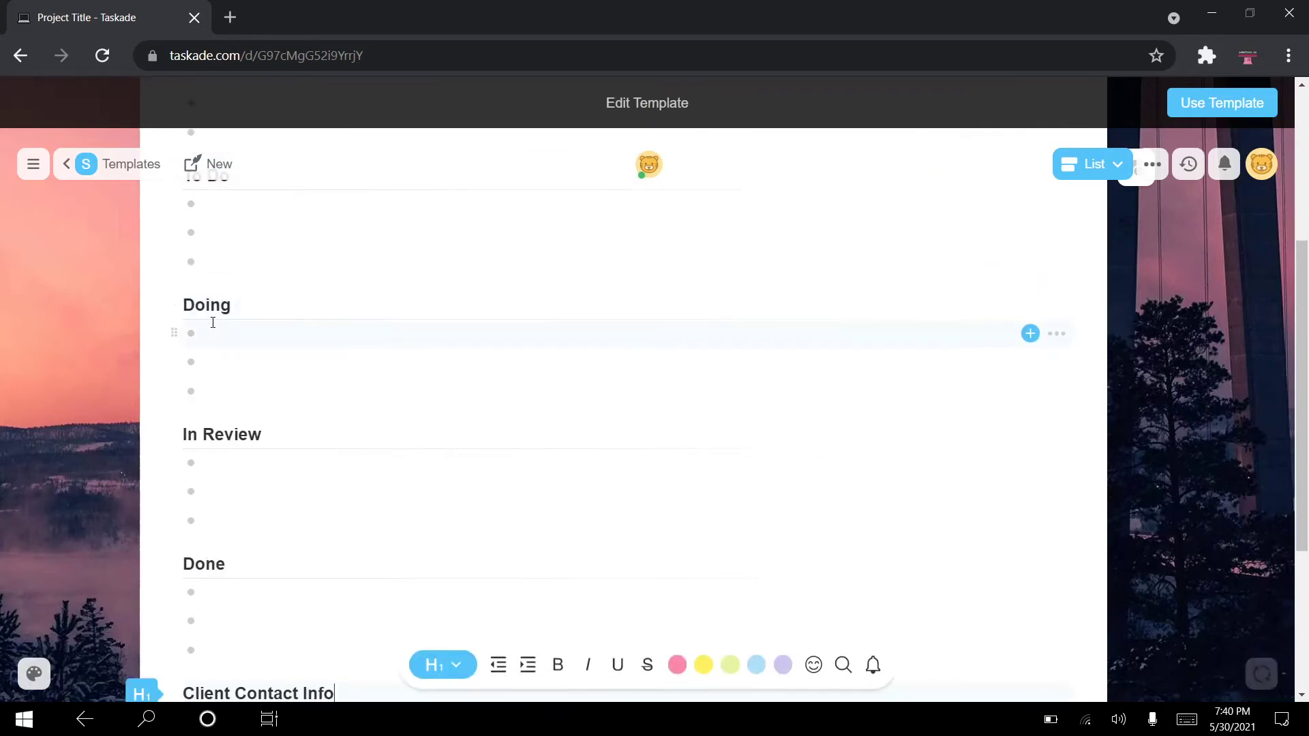
drag(170, 418, 182, 322)
scroll(386, 369, up, 2)
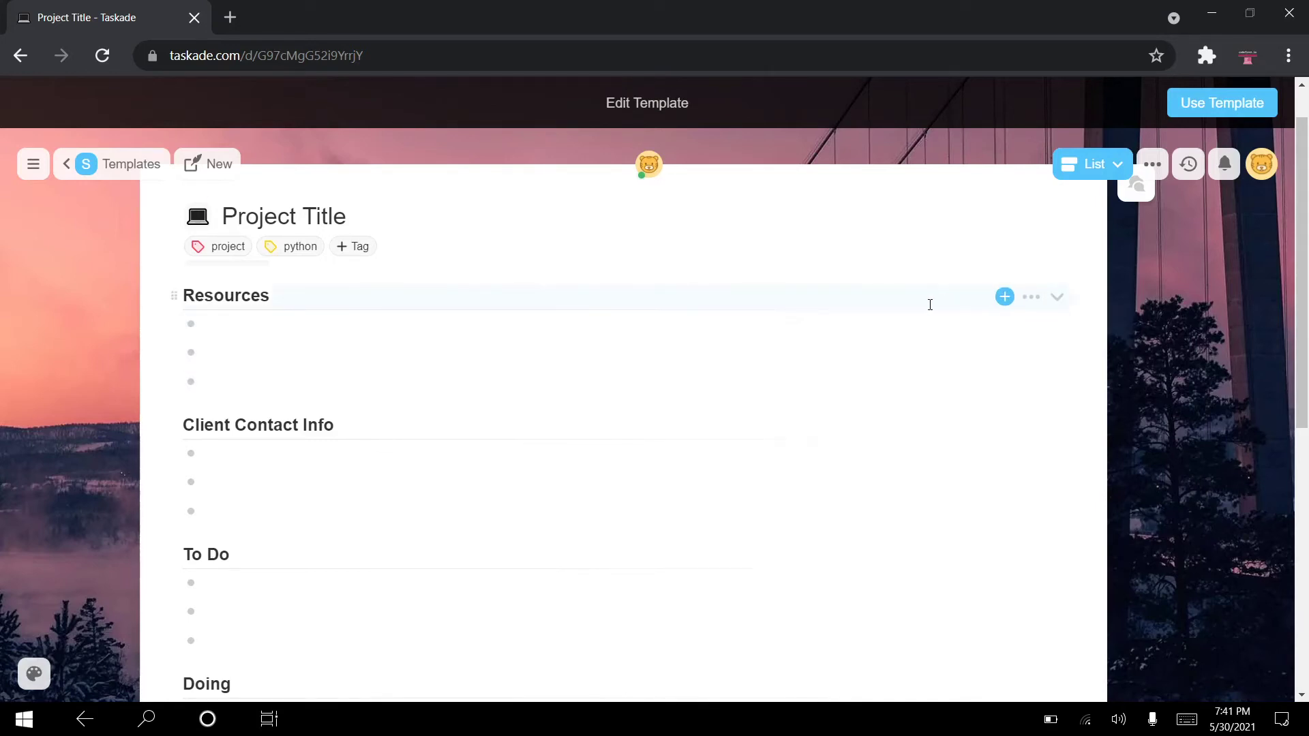
- Collapse the Resources and Client Contact Info sections of the template
click(1059, 299)
click(1059, 327)
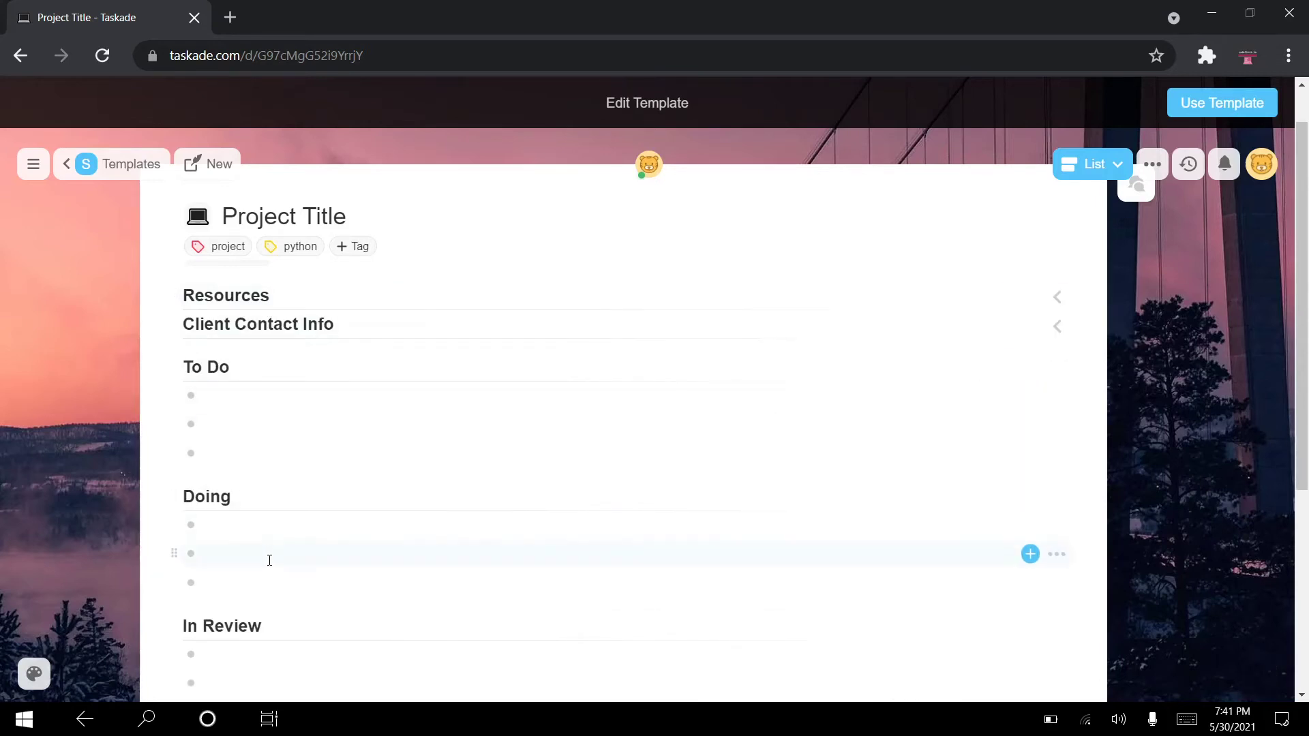
click(1060, 329)
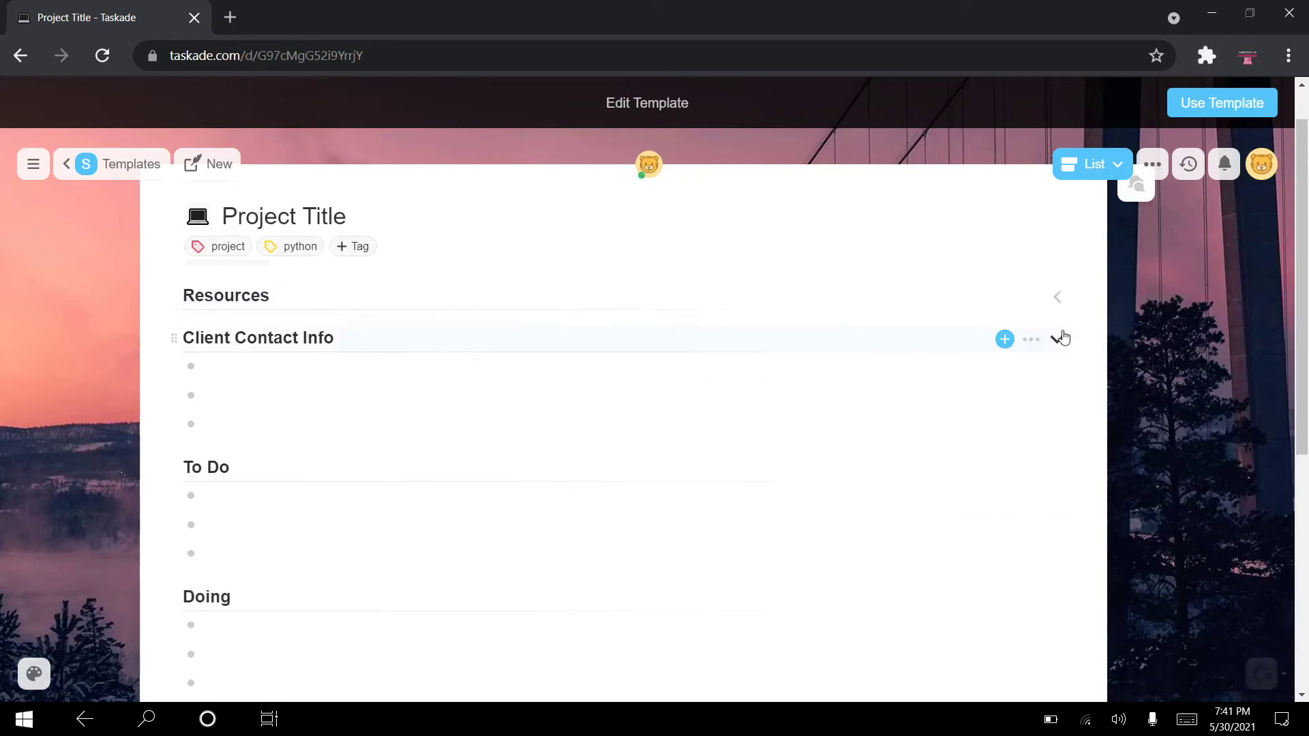
click(1059, 339)
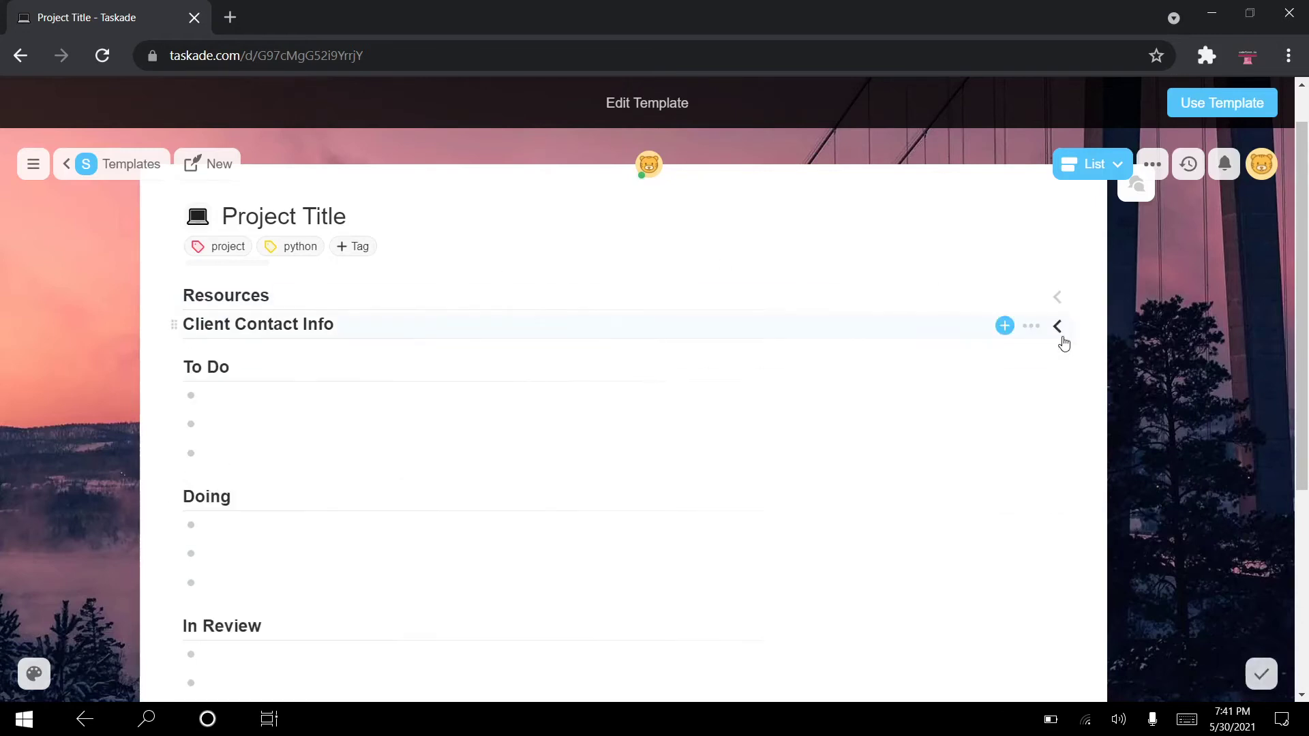
scroll(1181, 340, up, 1)
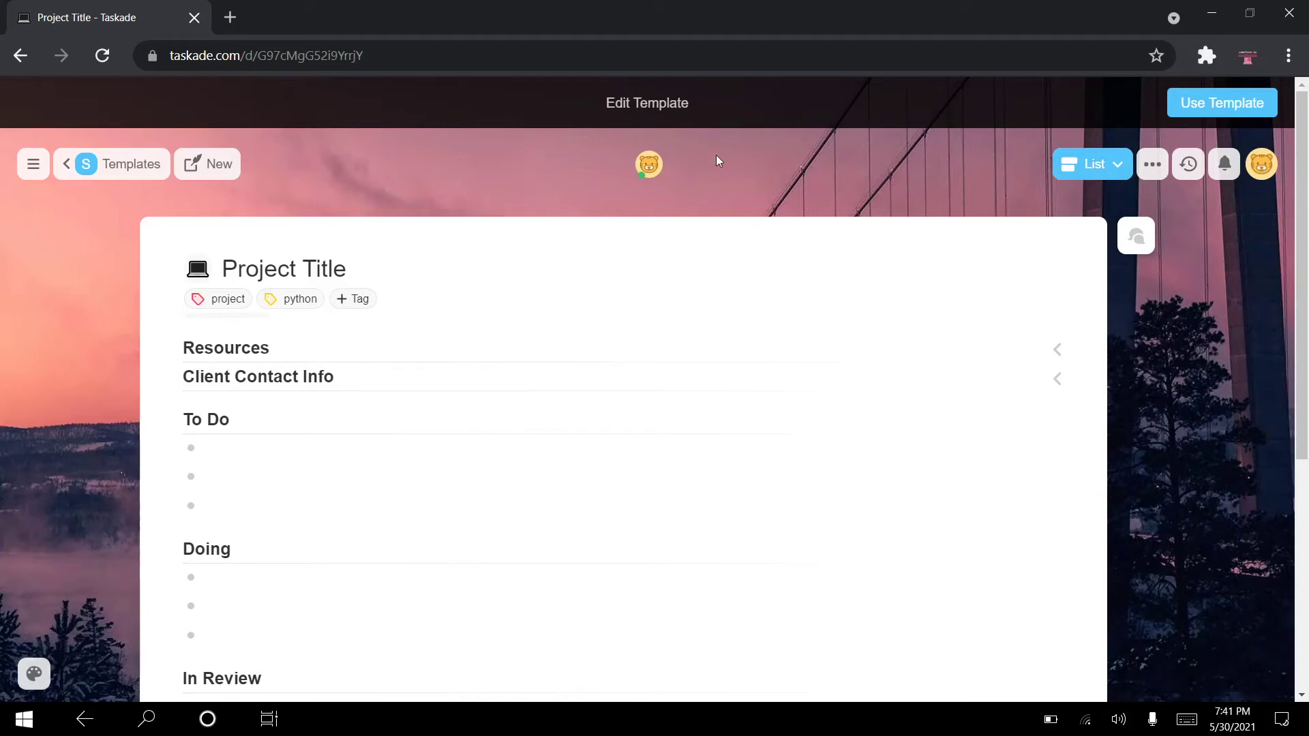
scroll(1238, 428, down, 1)
scroll(1238, 428, up, 1)
- Return to the Software Engineering Projects workspace and start a new project from the Project Title template
click(102, 164)
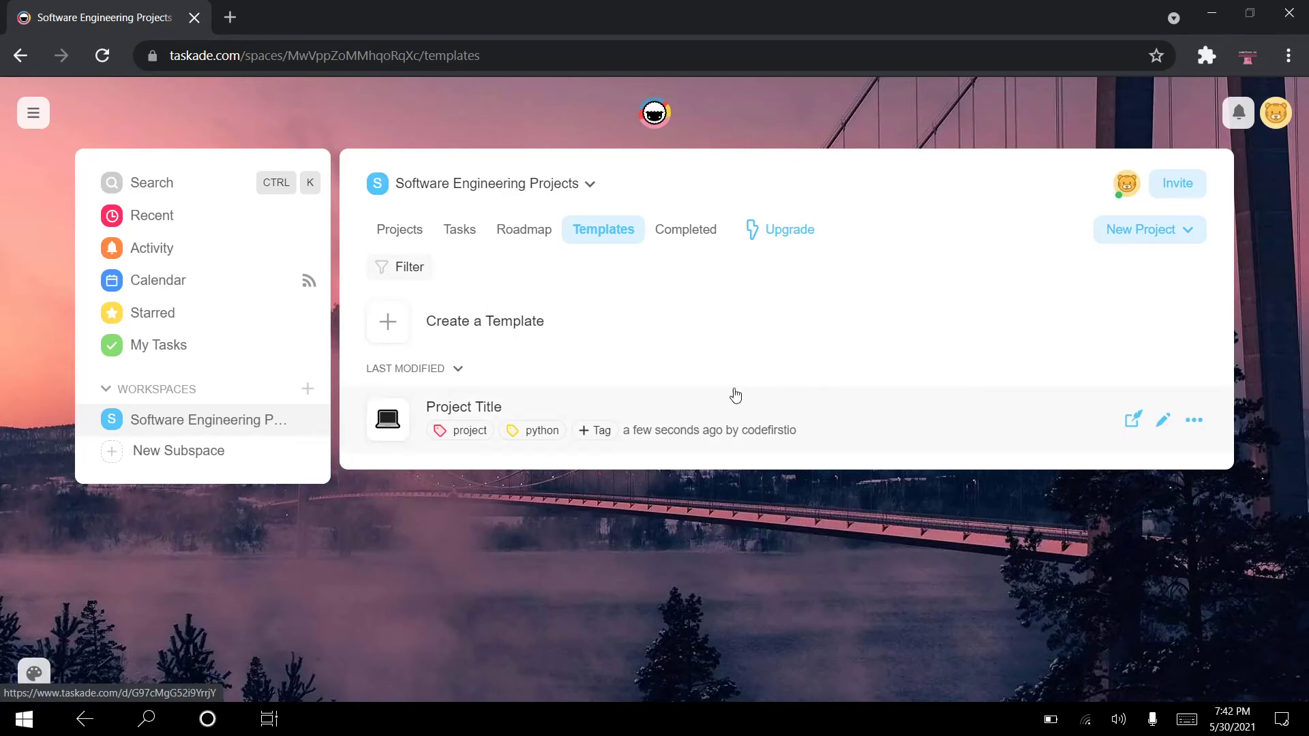
click(410, 234)
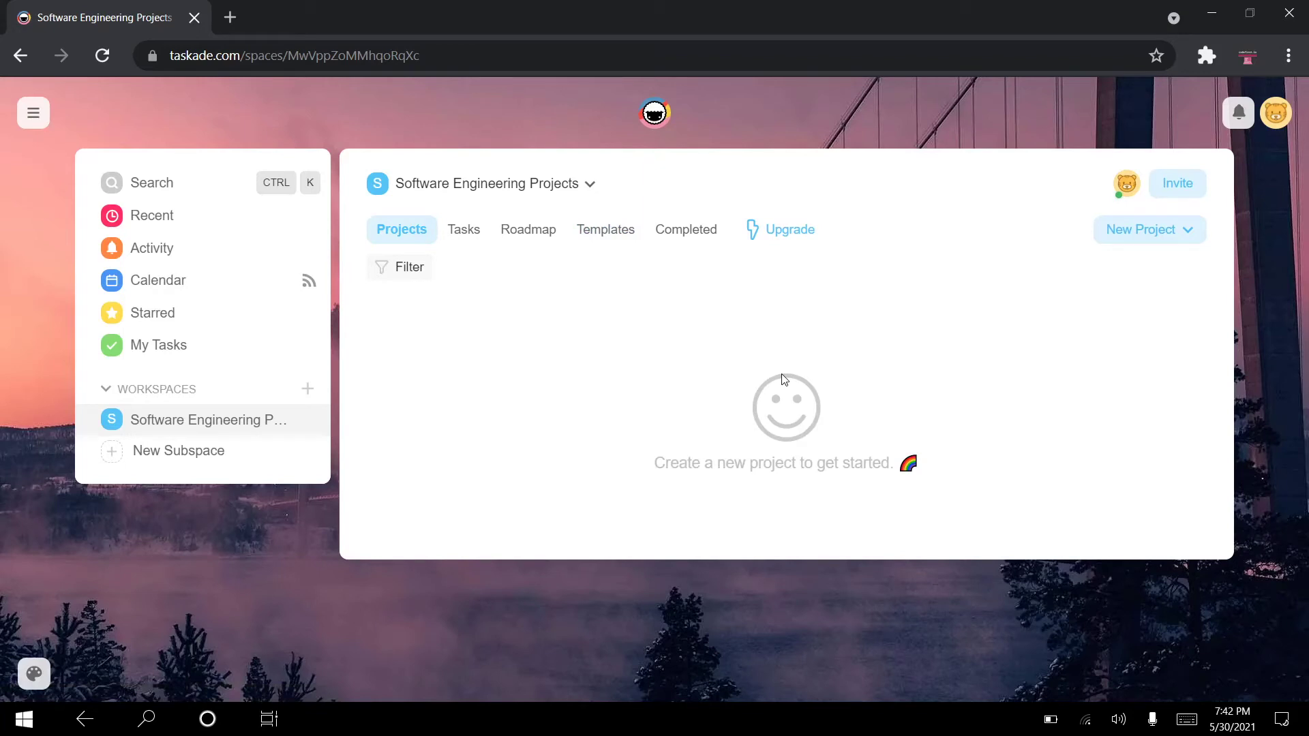
click(614, 236)
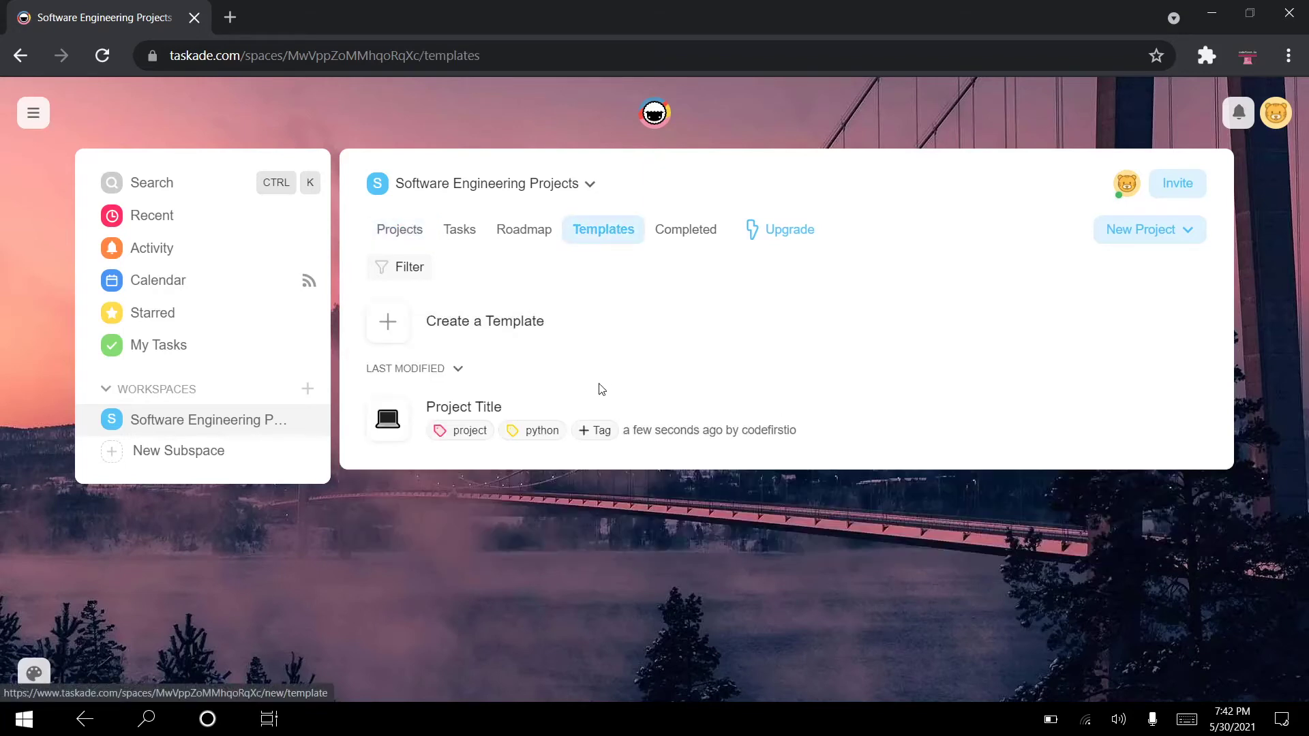
click(413, 230)
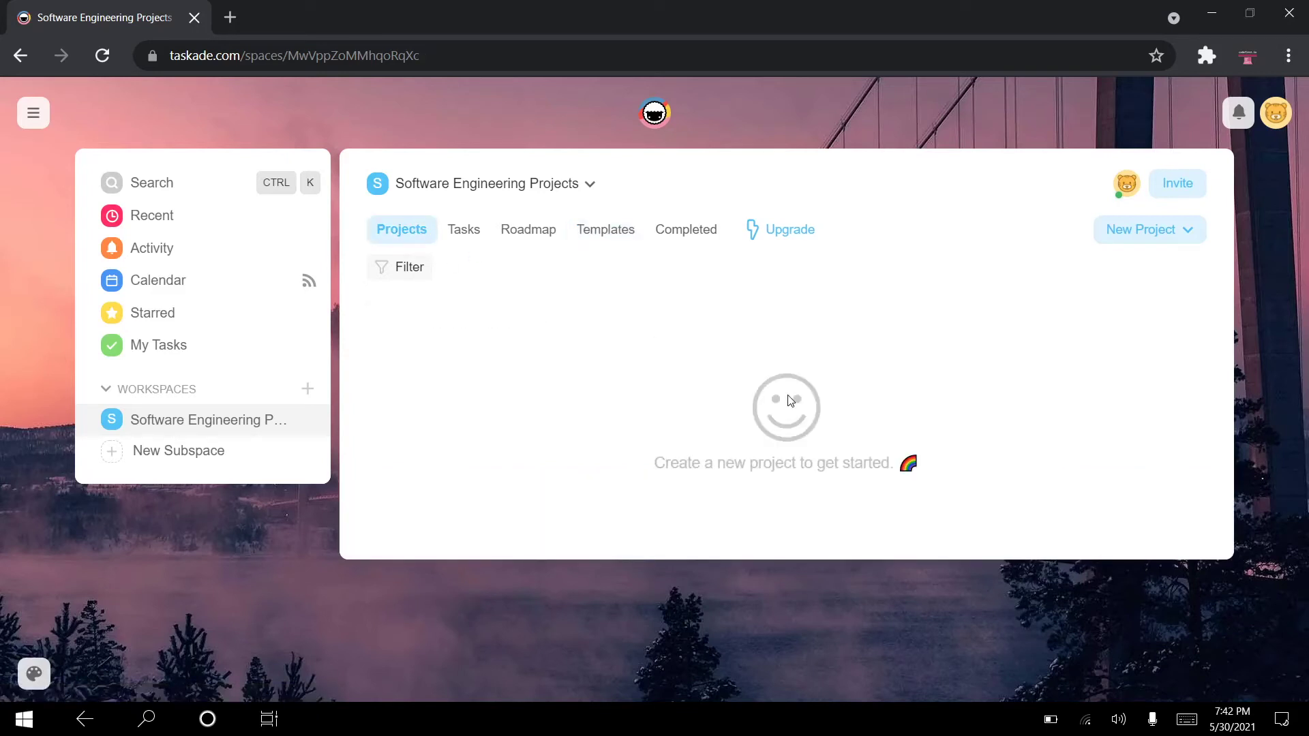
click(1154, 233)
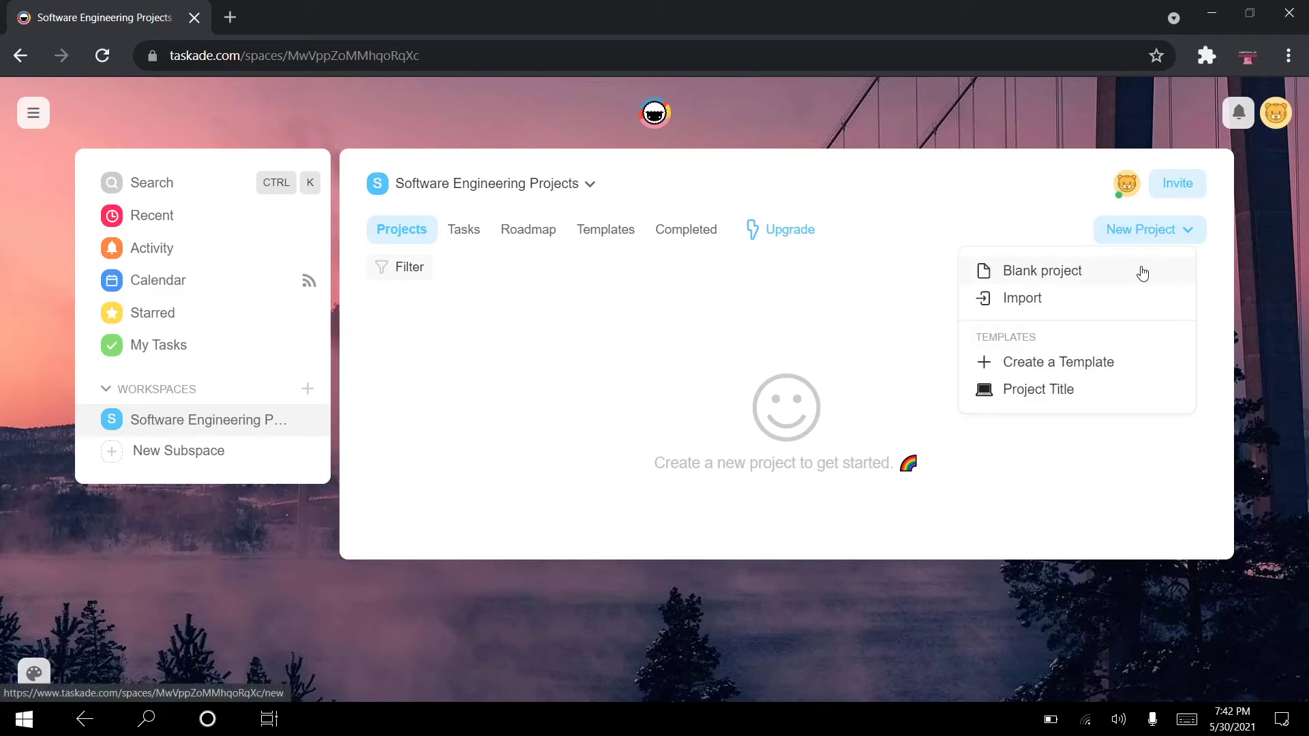
click(1041, 389)
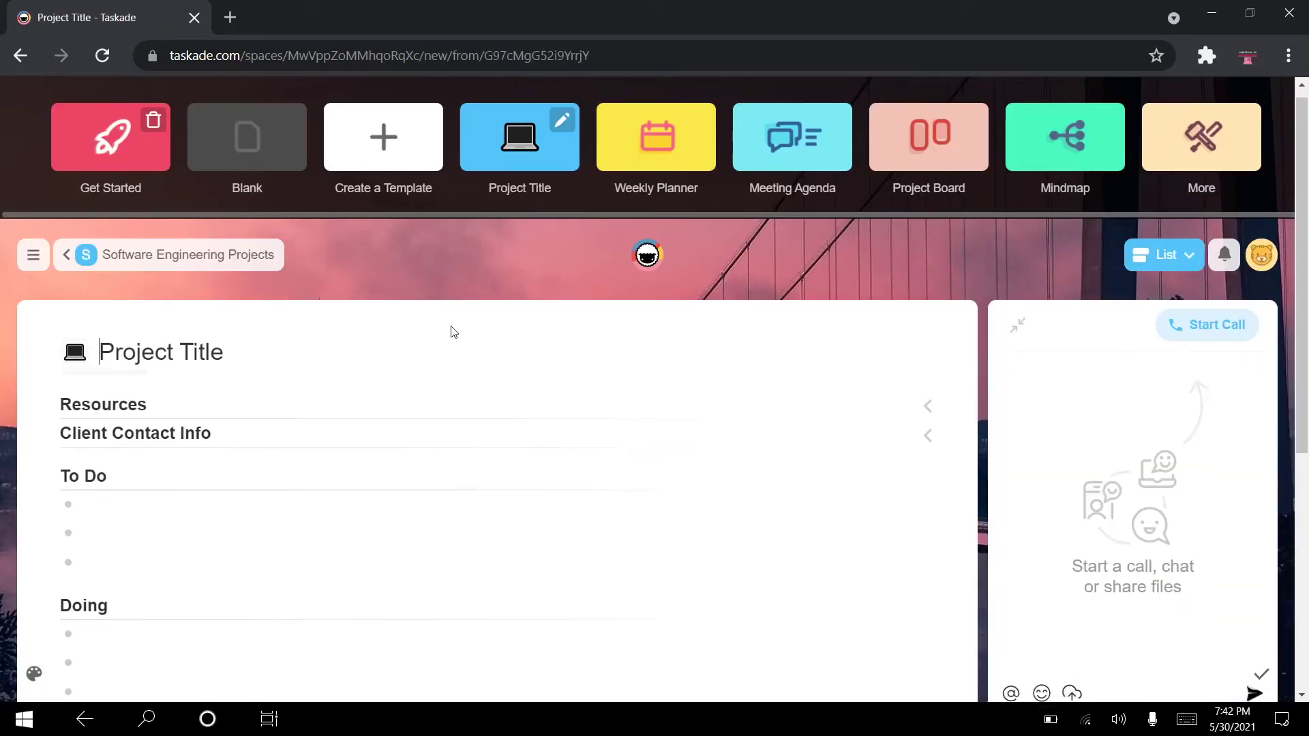
- Title the new project "Supermarket Interface"
triple_click(213, 361)
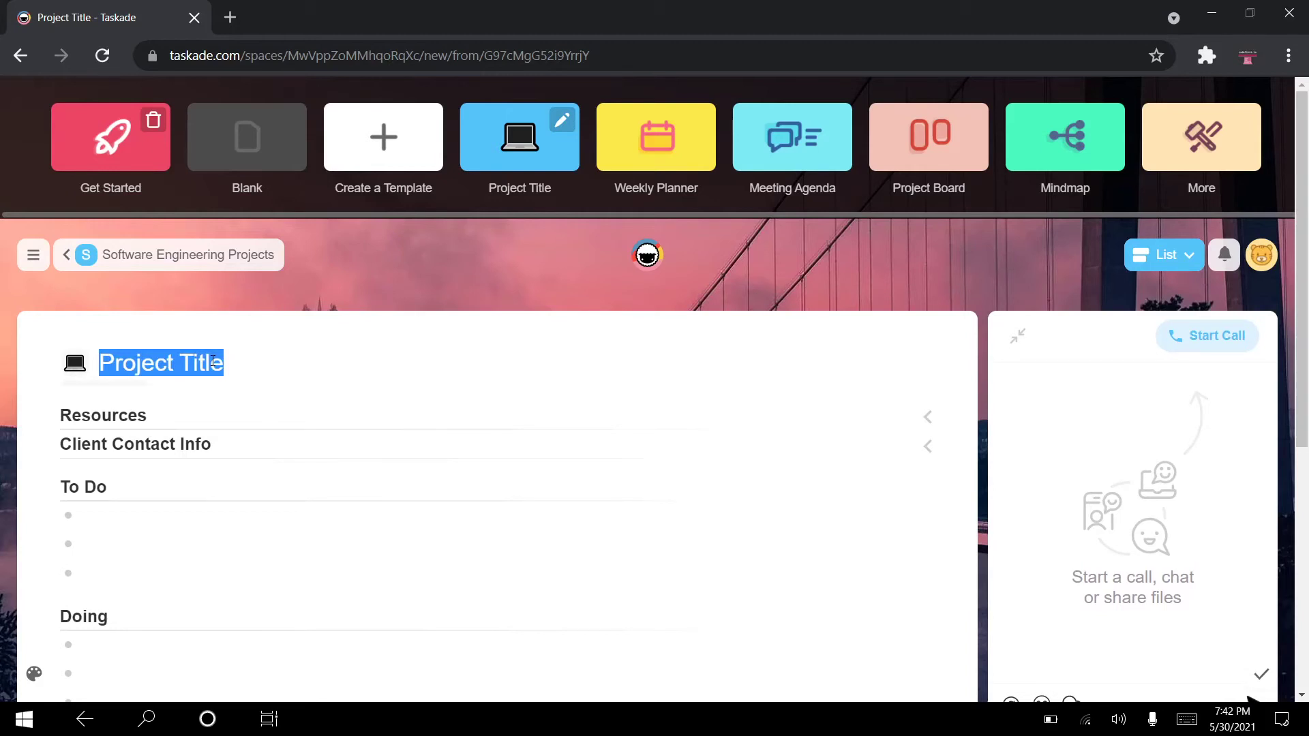
text(Superm)
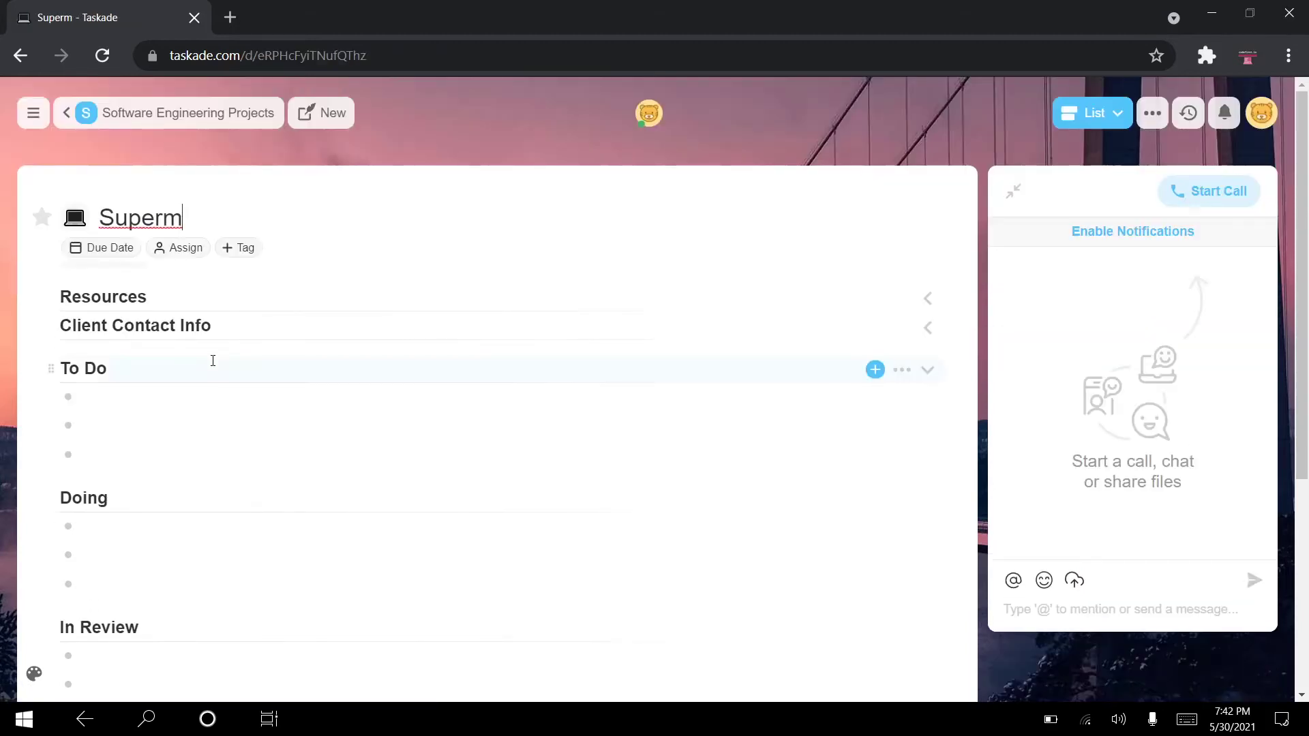
text(a)
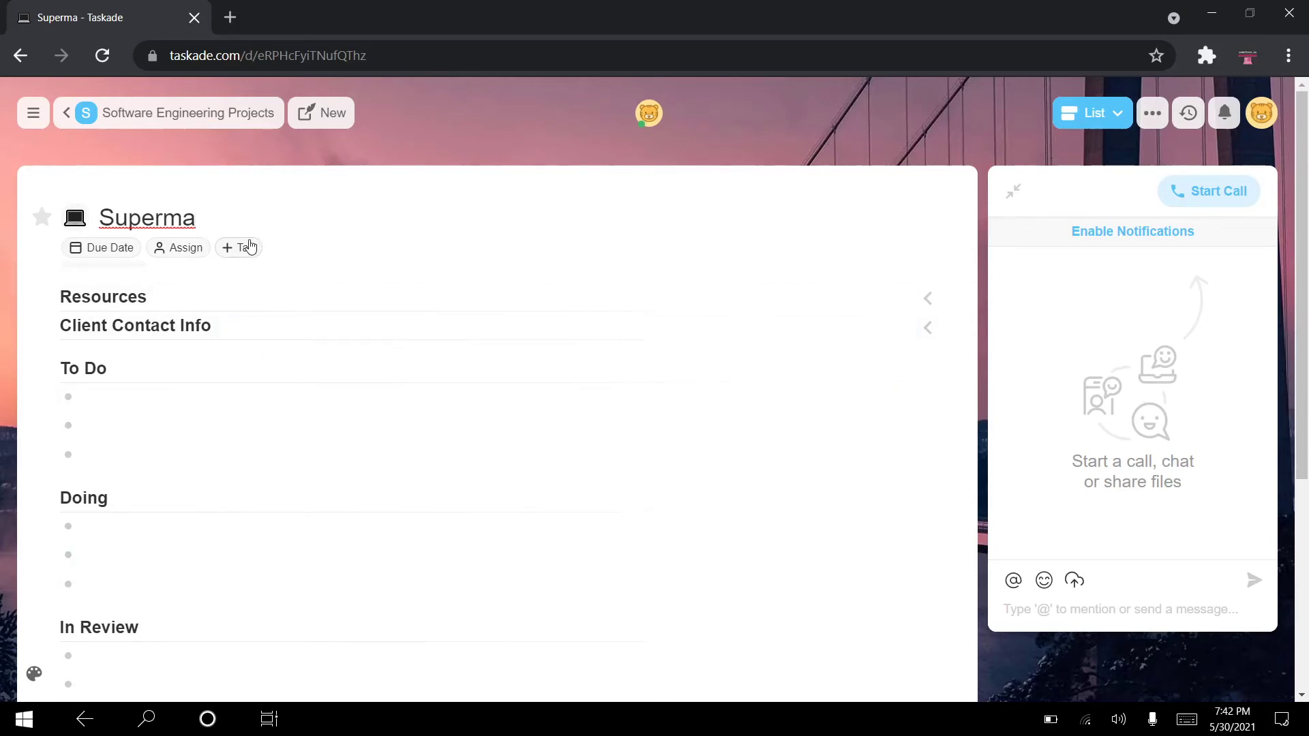
text(rket )
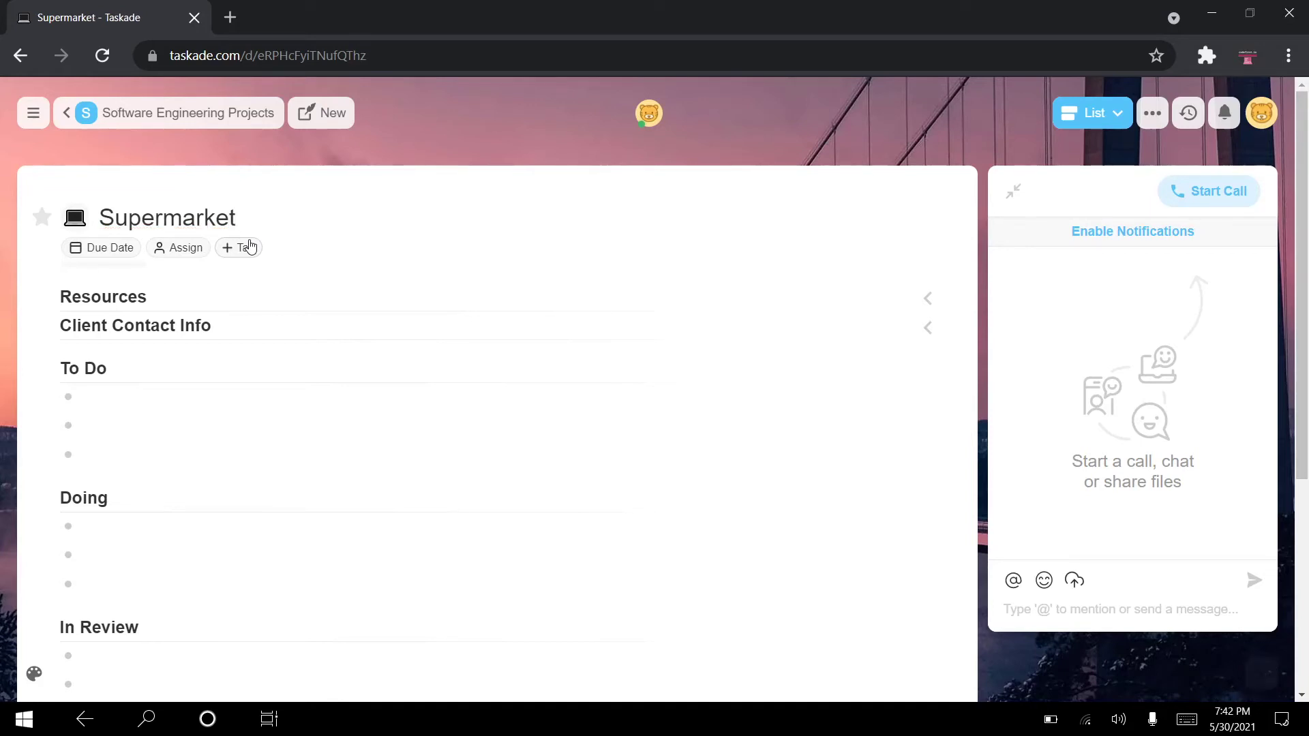
text(Interface)
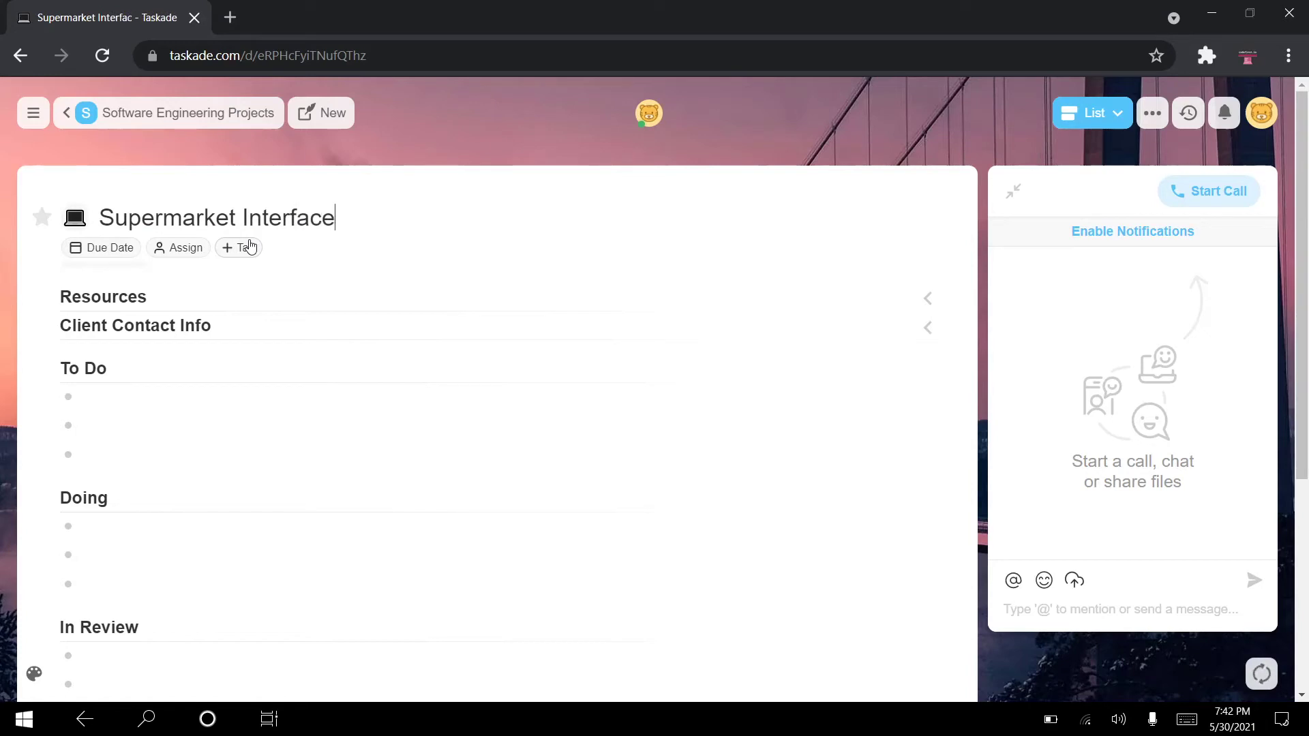
- Fill the three To Do bullets with "Build a login/auth system", "Create interface" and "Add database for products"
click(88, 398)
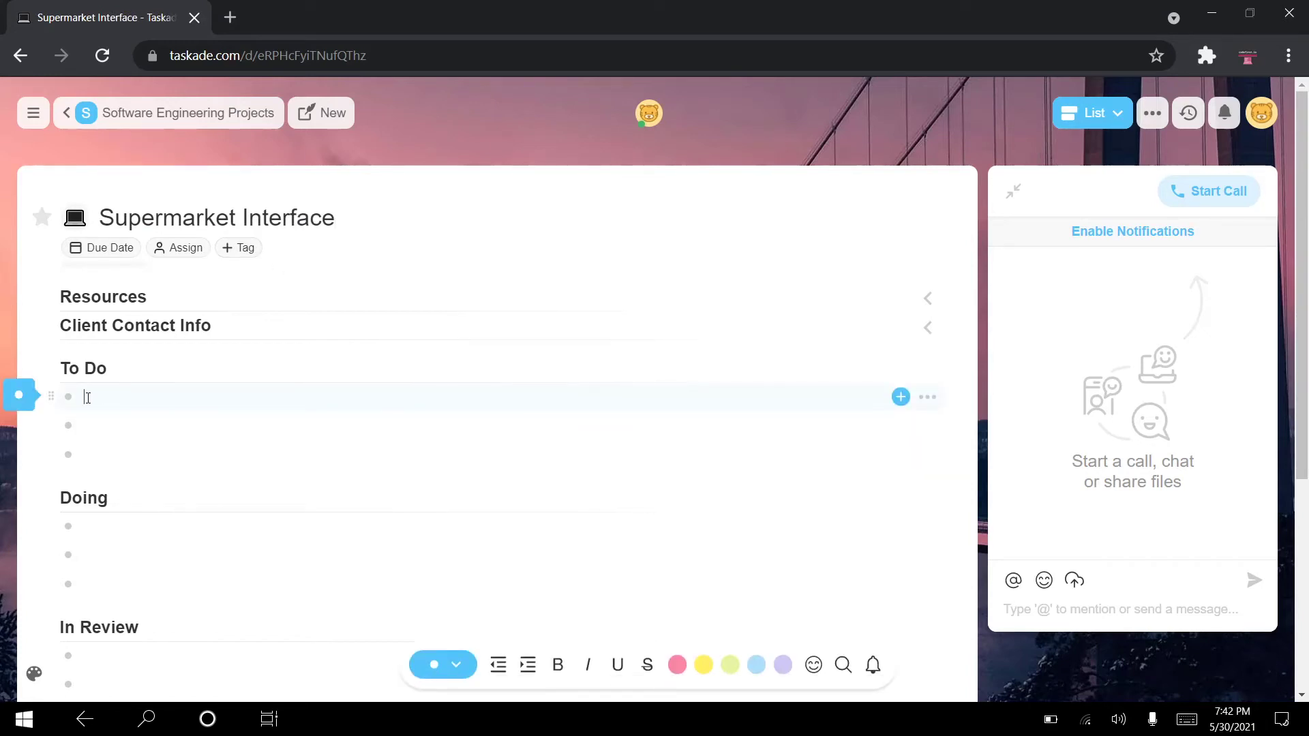
text(Build a lo)
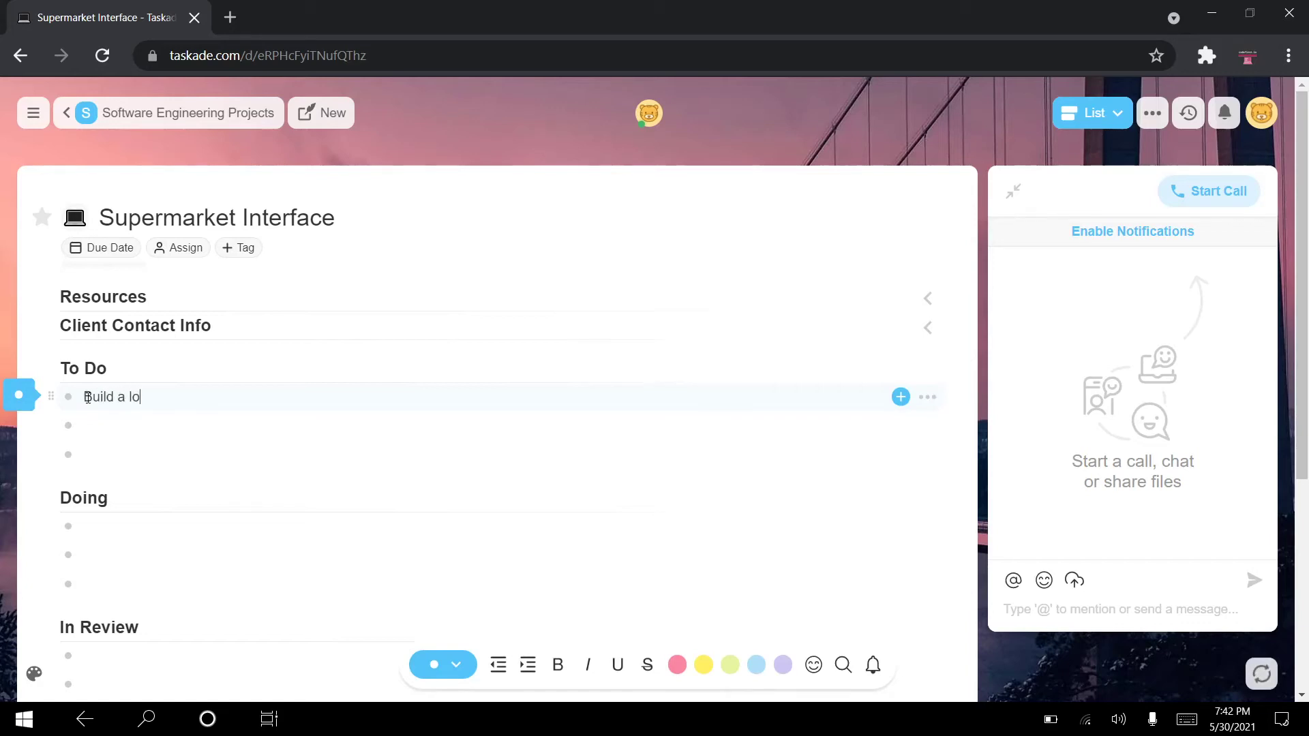
text(gin/auth system)
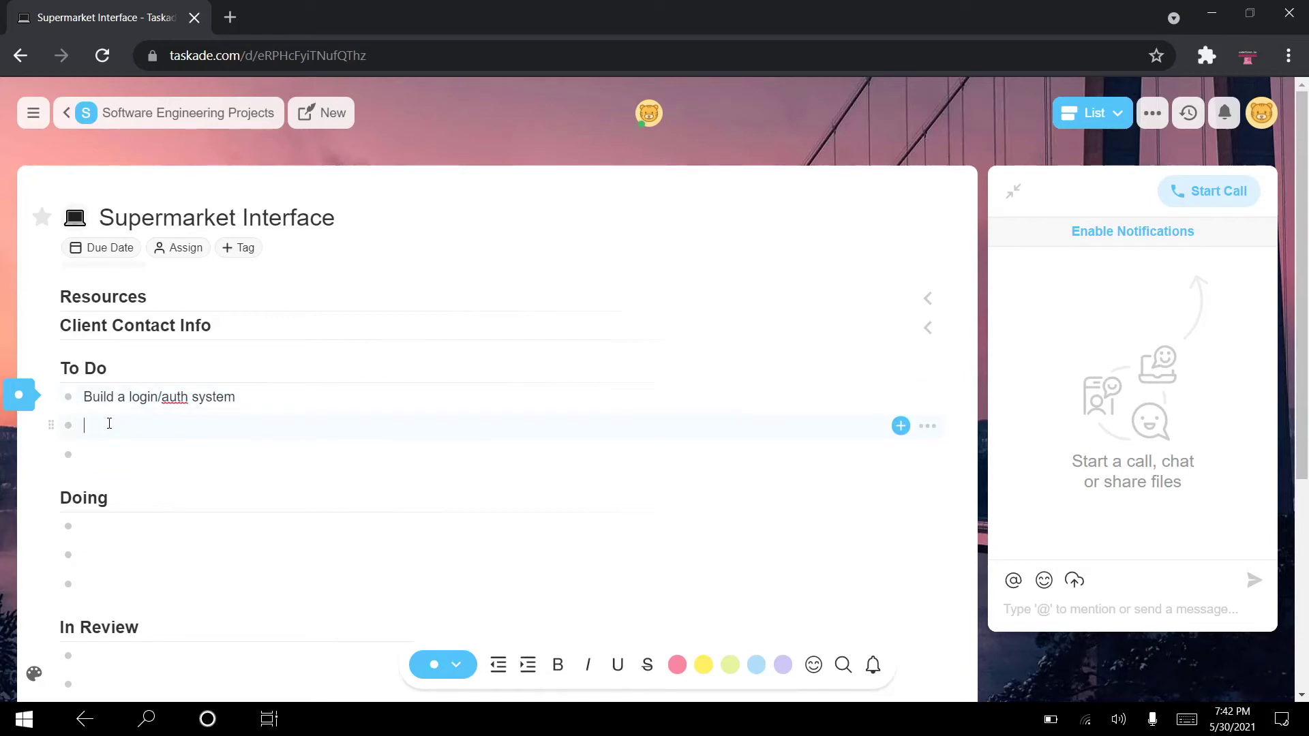
click(109, 423)
scroll(109, 424, down, 1)
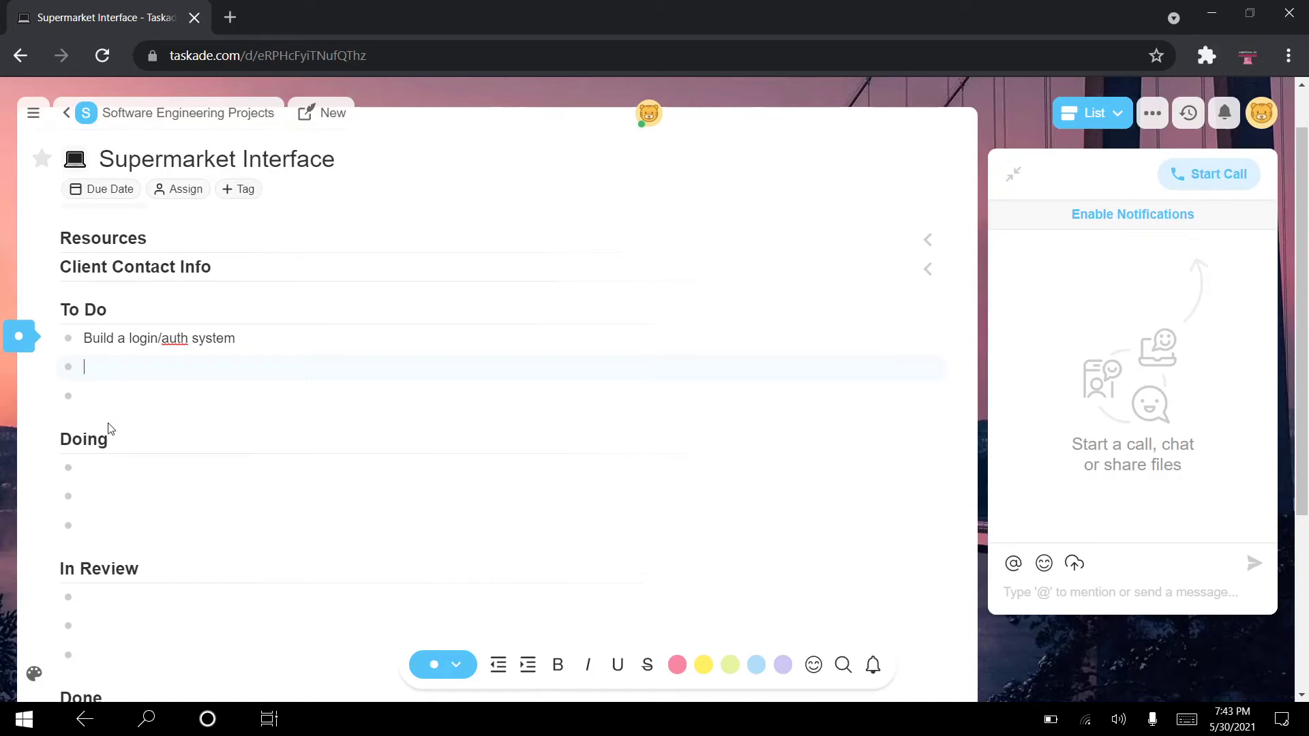
text(Create )
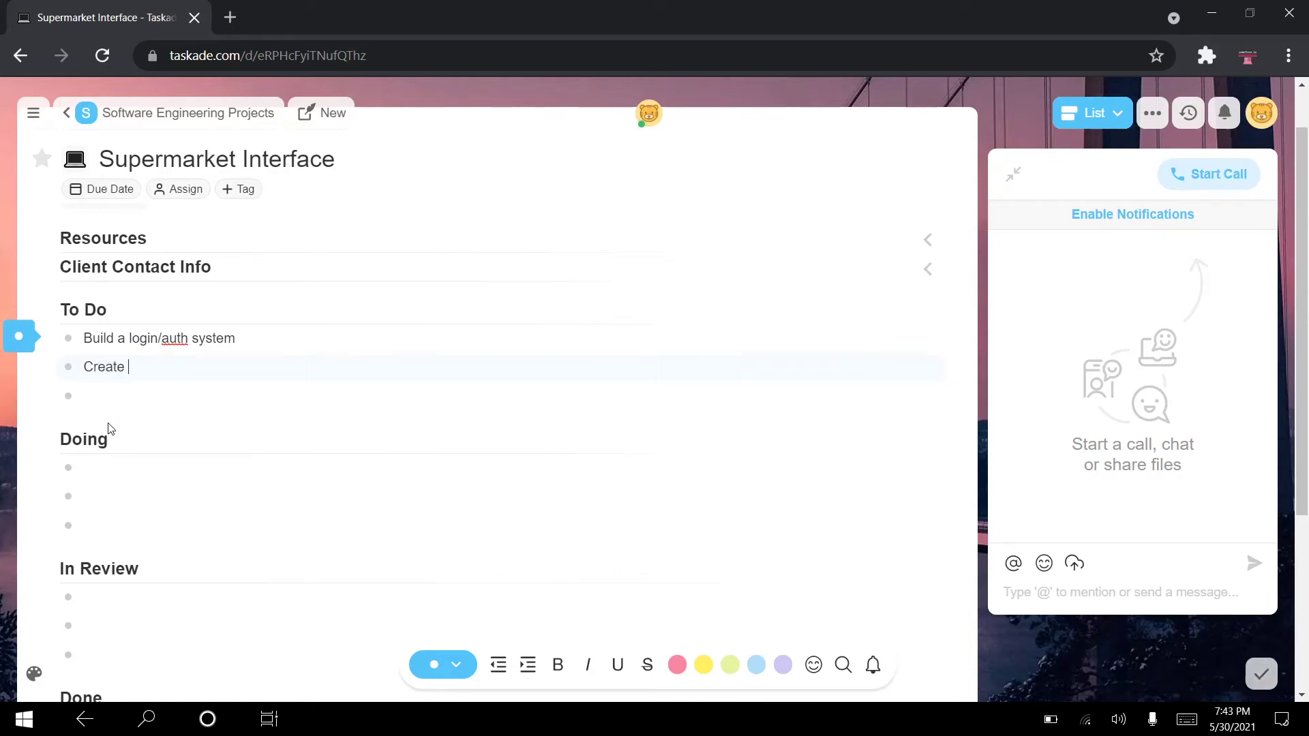
text(interface)
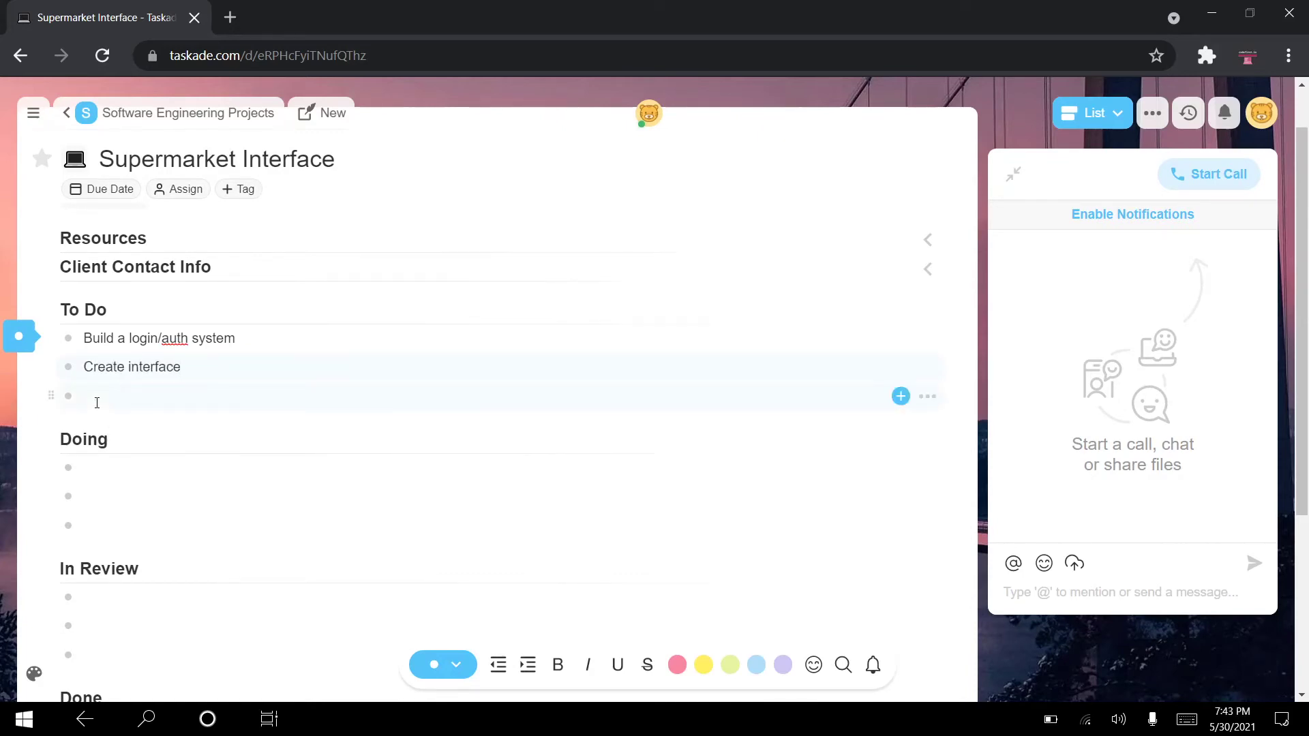
text(Add)
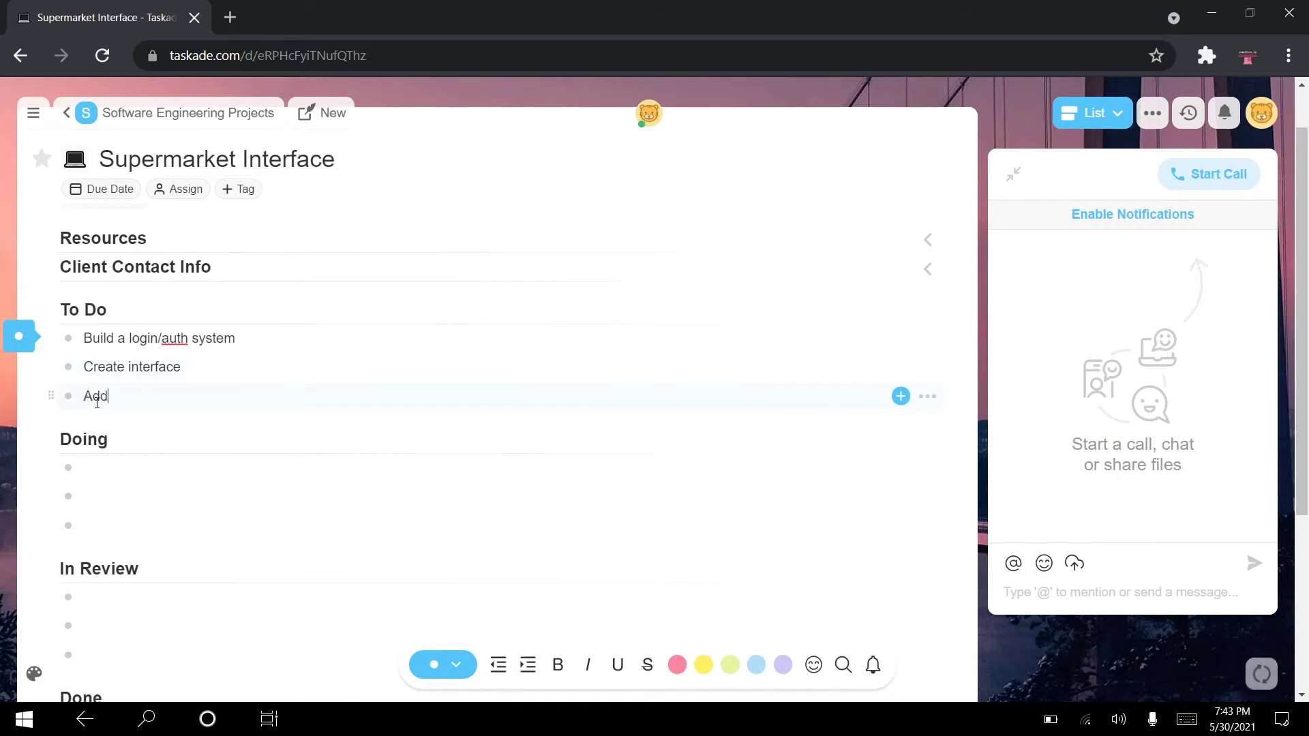
text( database for products)
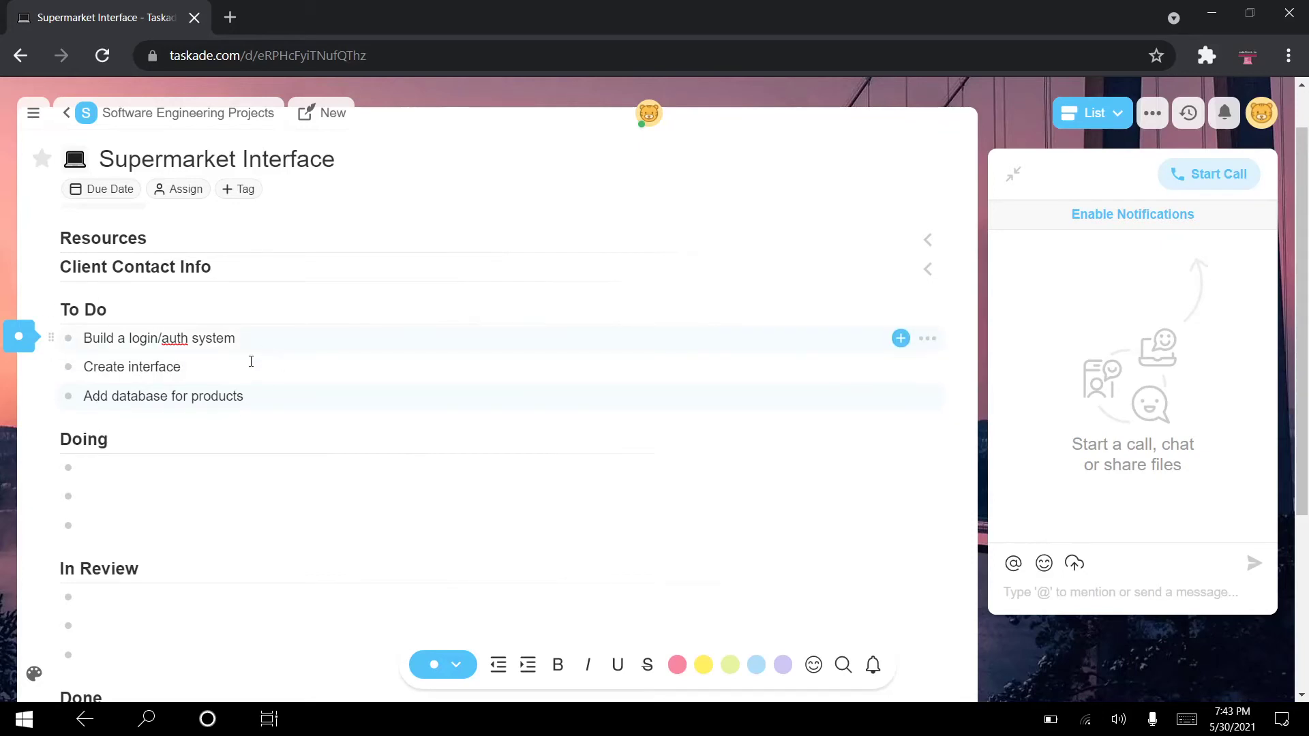
click(254, 399)
- Switch the project to Board view and move the "Build a login/auth system" task from To Do to the beginning of Doing
scroll(256, 403, down, 2)
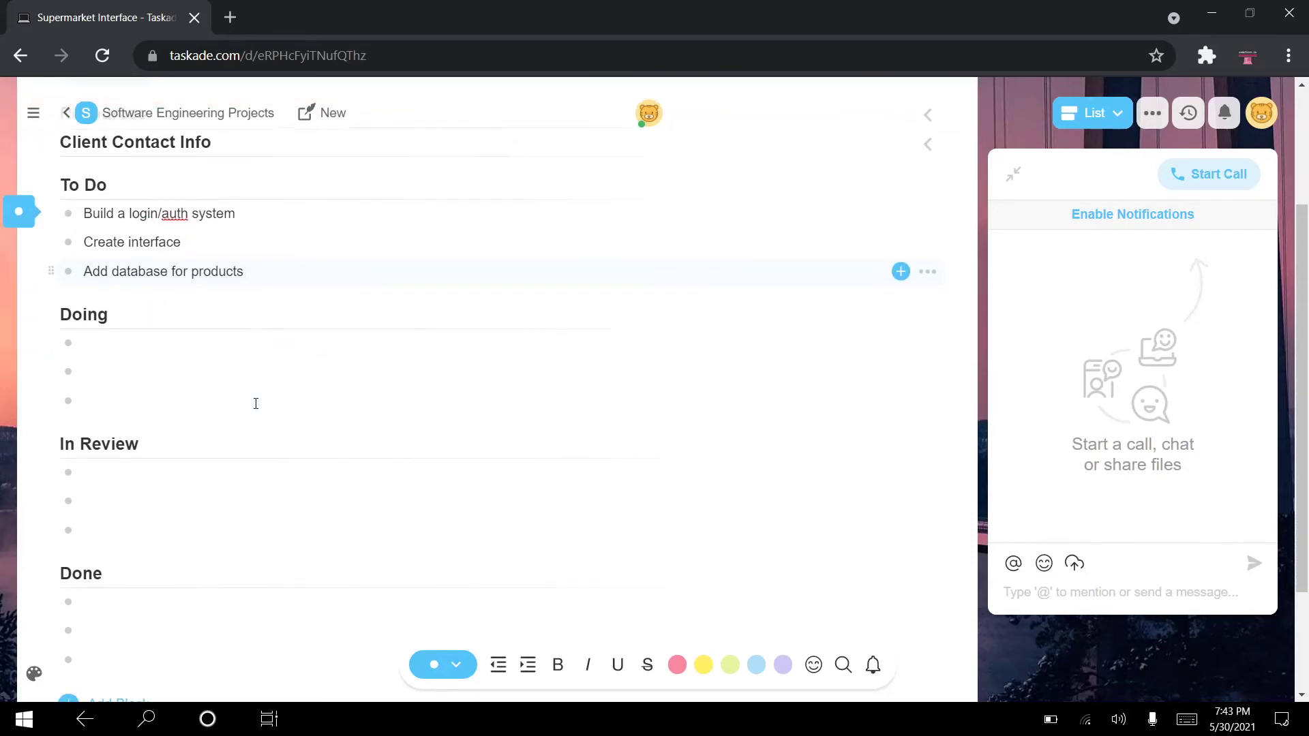
scroll(384, 294, up, 2)
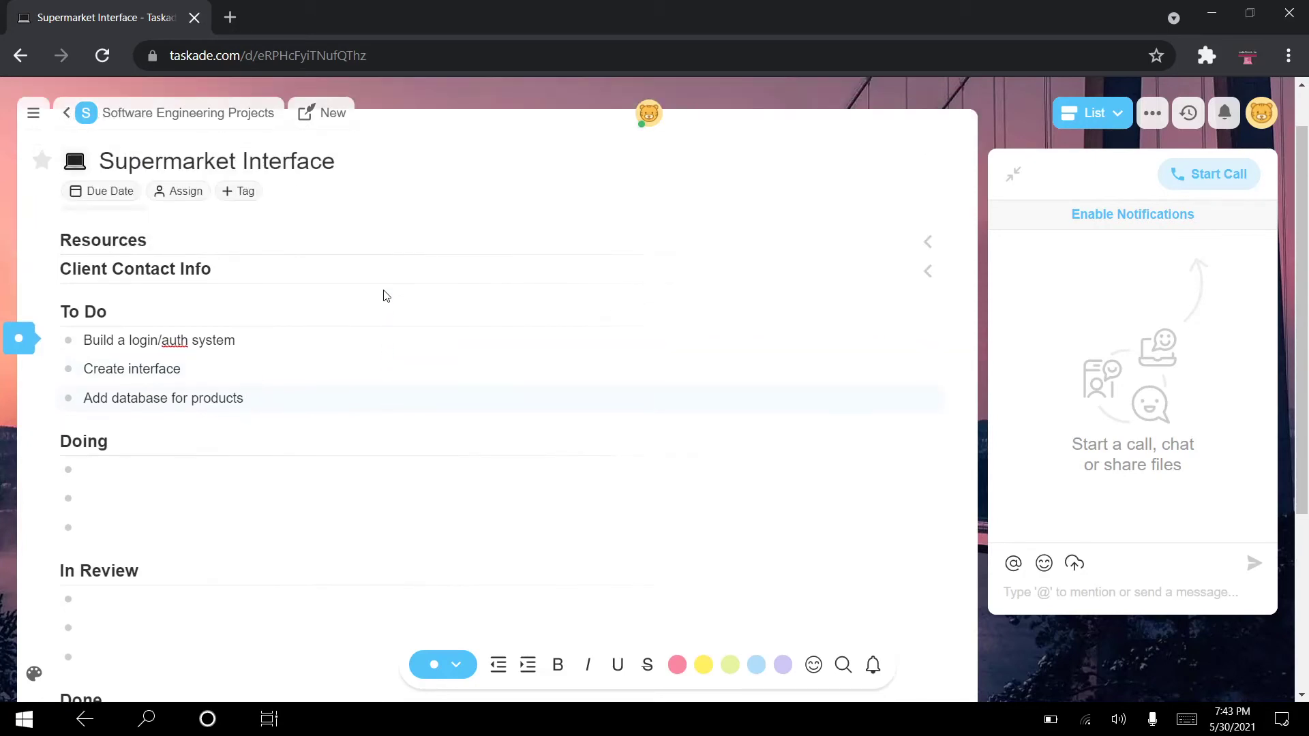
scroll(501, 321, up, 1)
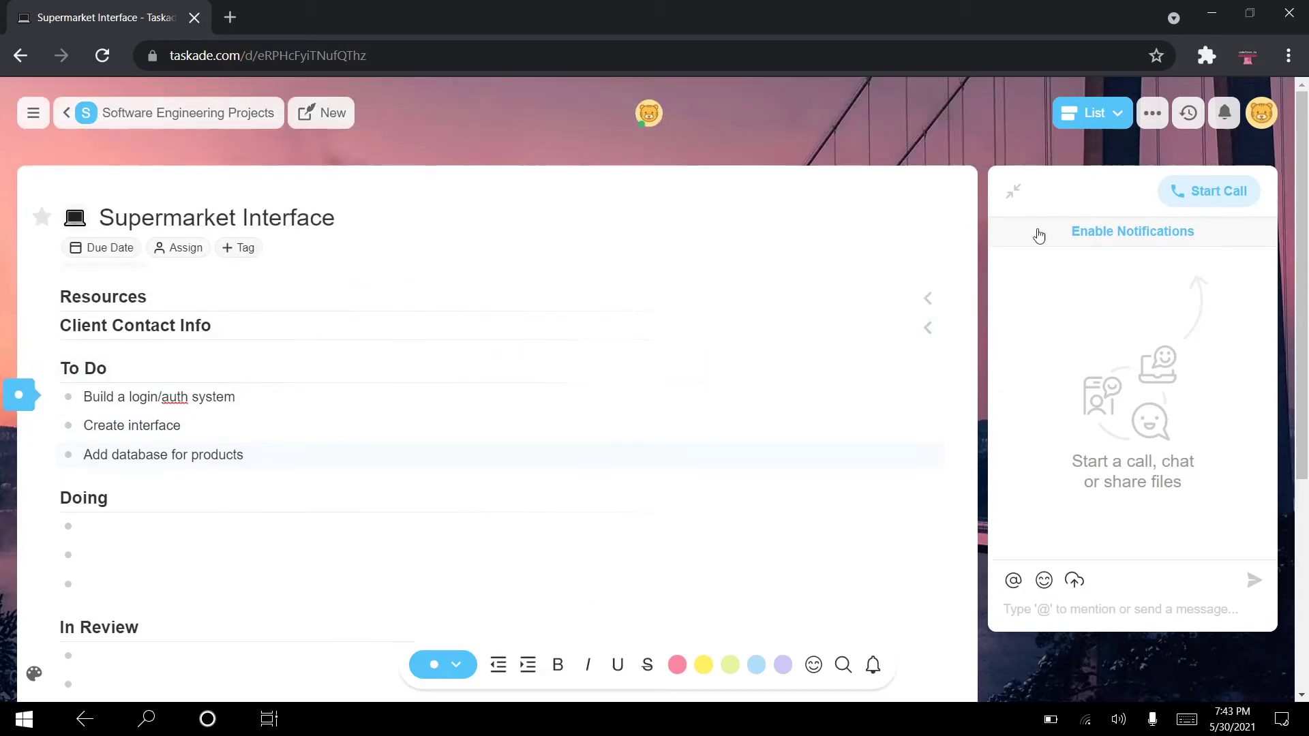
click(1100, 129)
click(1030, 191)
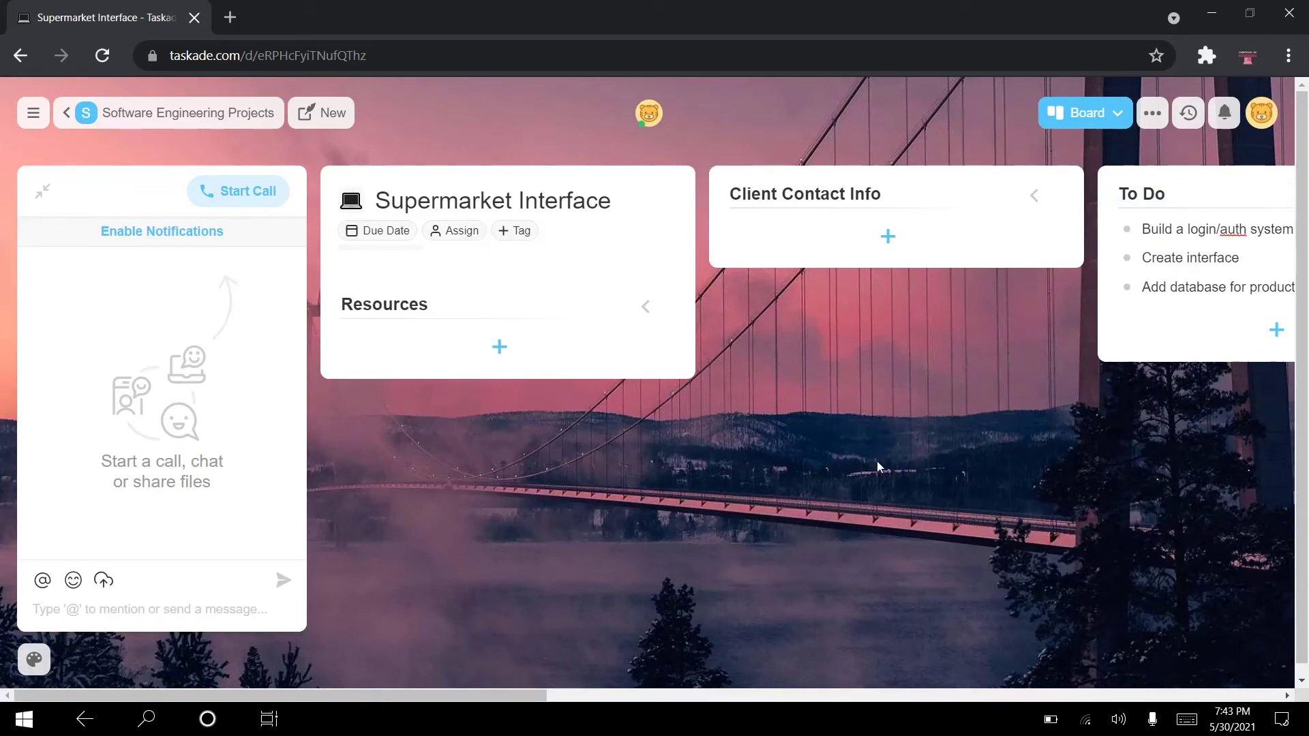
scroll(877, 461, right, 3)
scroll(1024, 389, right, 10)
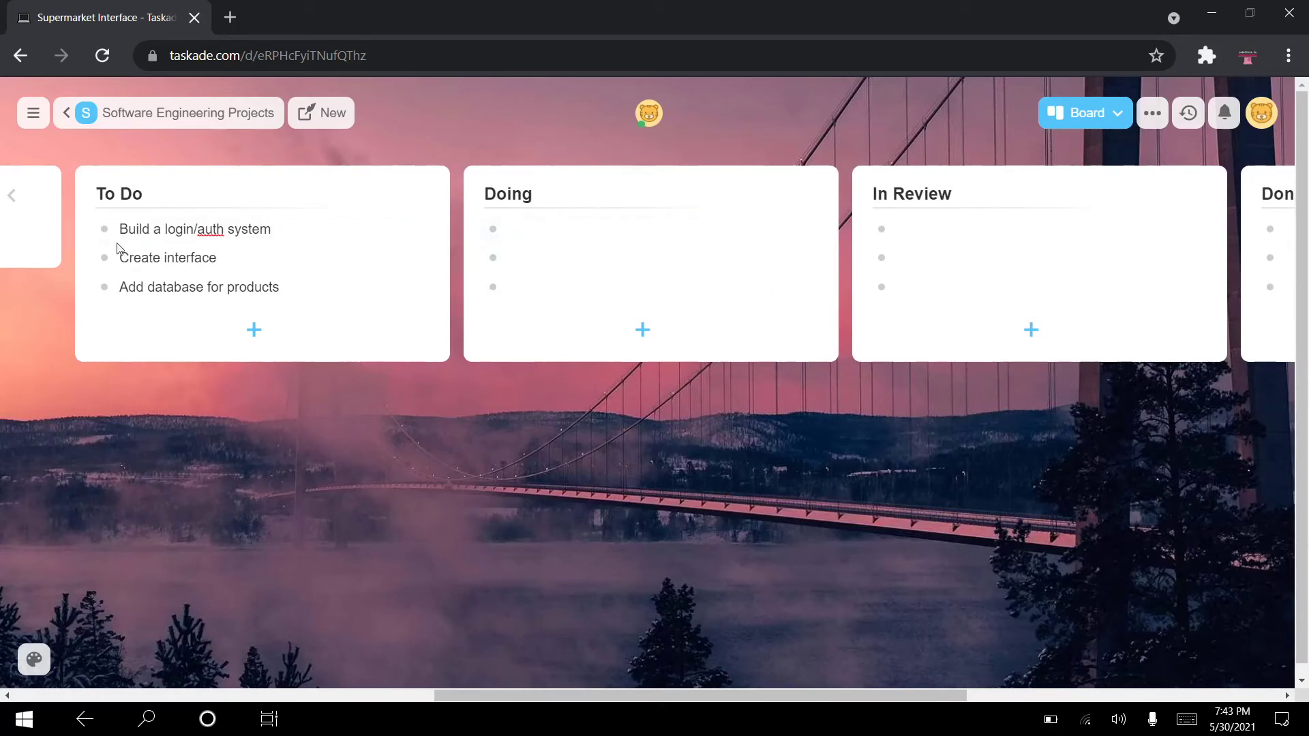
drag(86, 229, 510, 227)
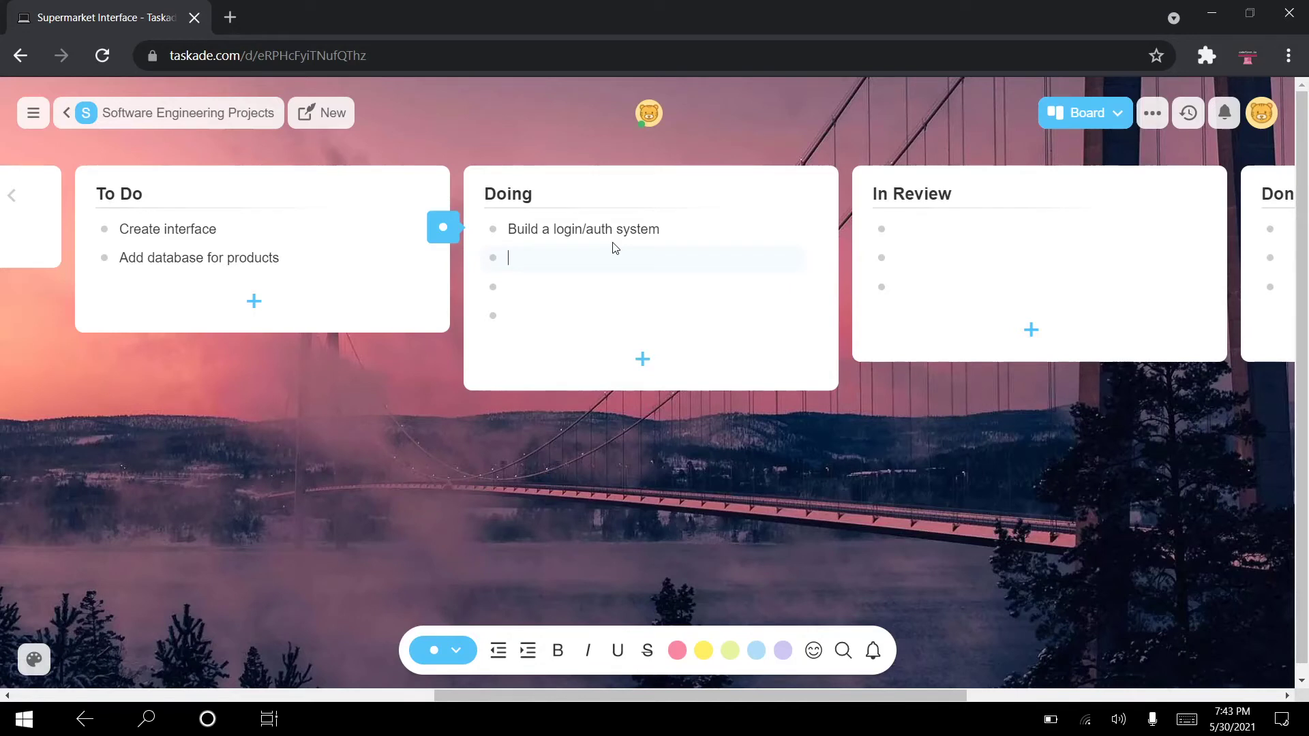
- Add the subtasks "Add create account screen", "Add login screen" and "Add forgot password functionality" under "Build a login/auth system" in Doing
click(658, 230)
key(Return)
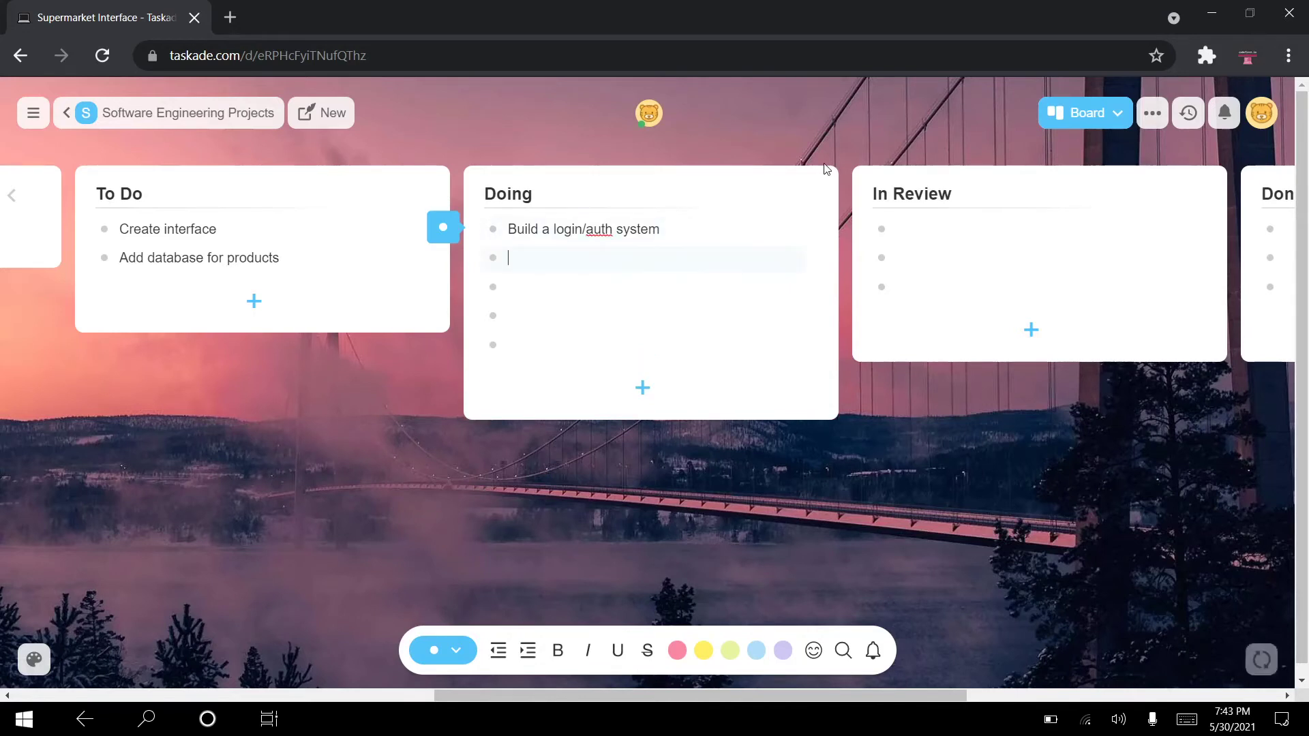
key(Tab)
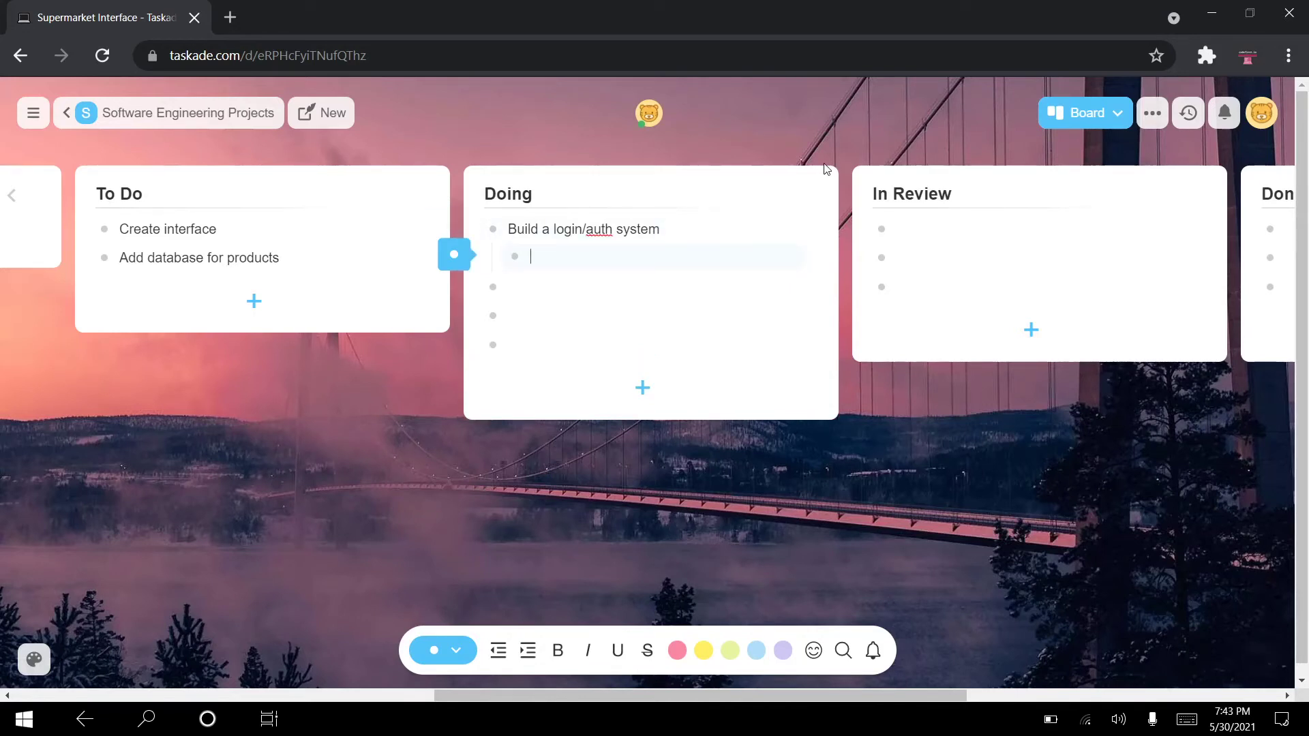
text(Add c)
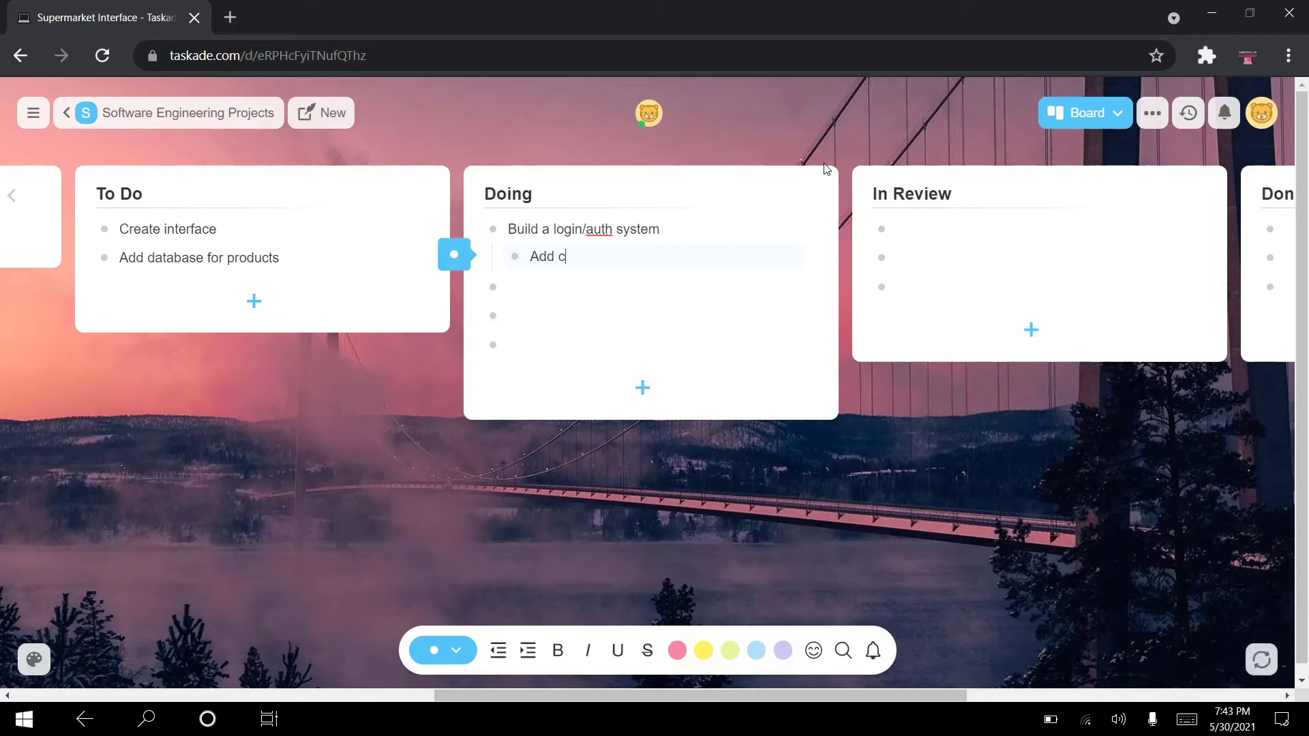
text(reate account screen)
key(Return)
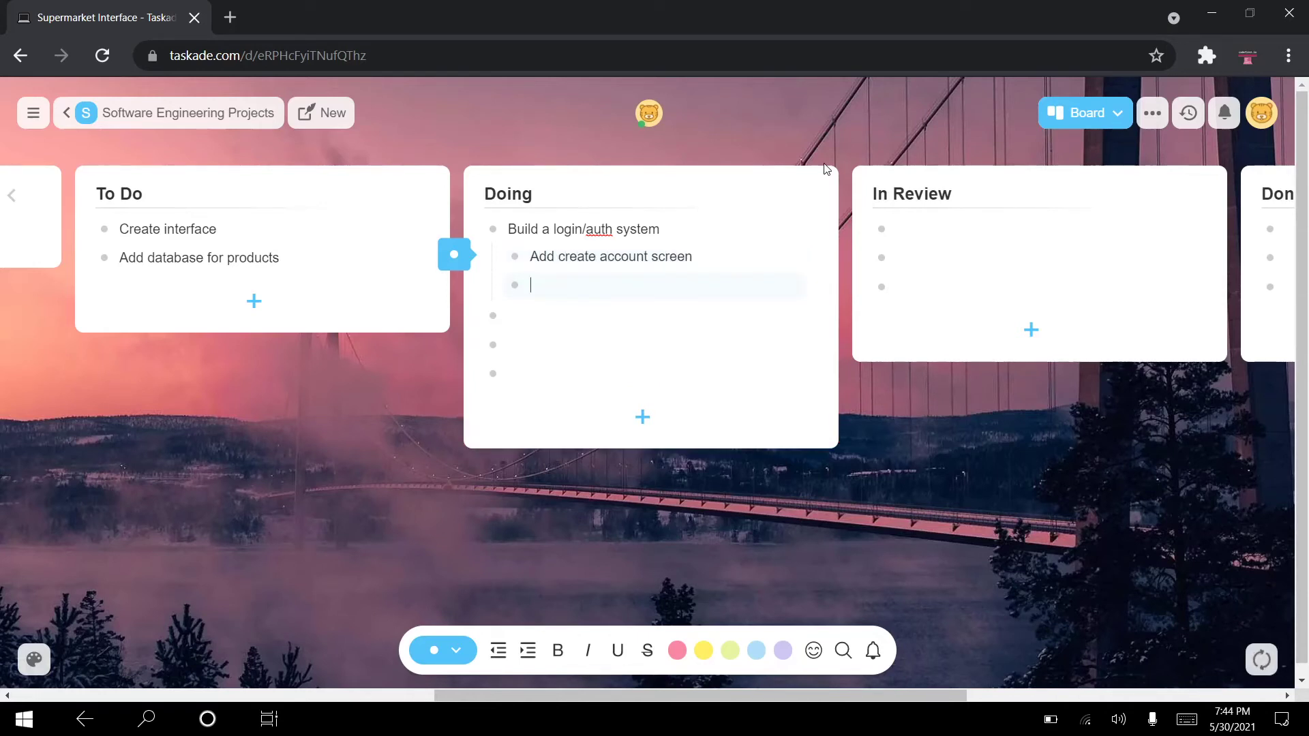
text(Add login screen)
key(Return)
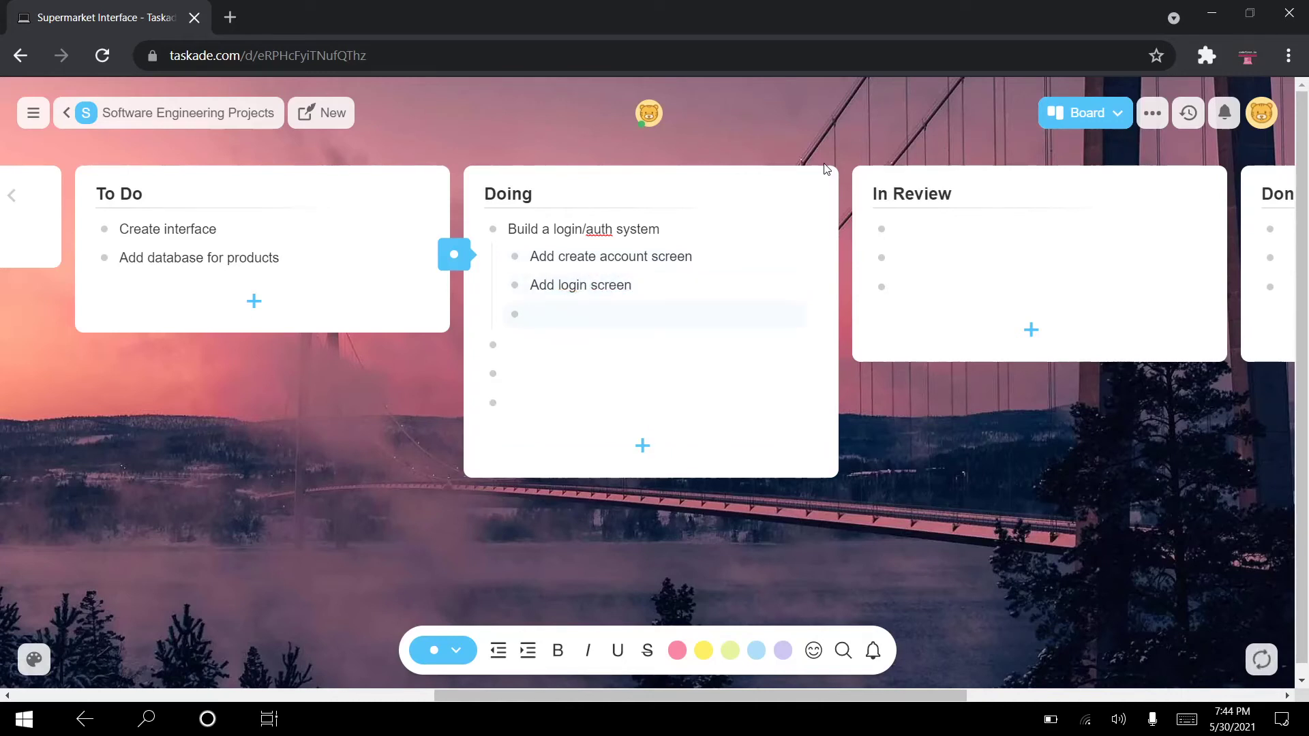
text(Add forgot password fun)
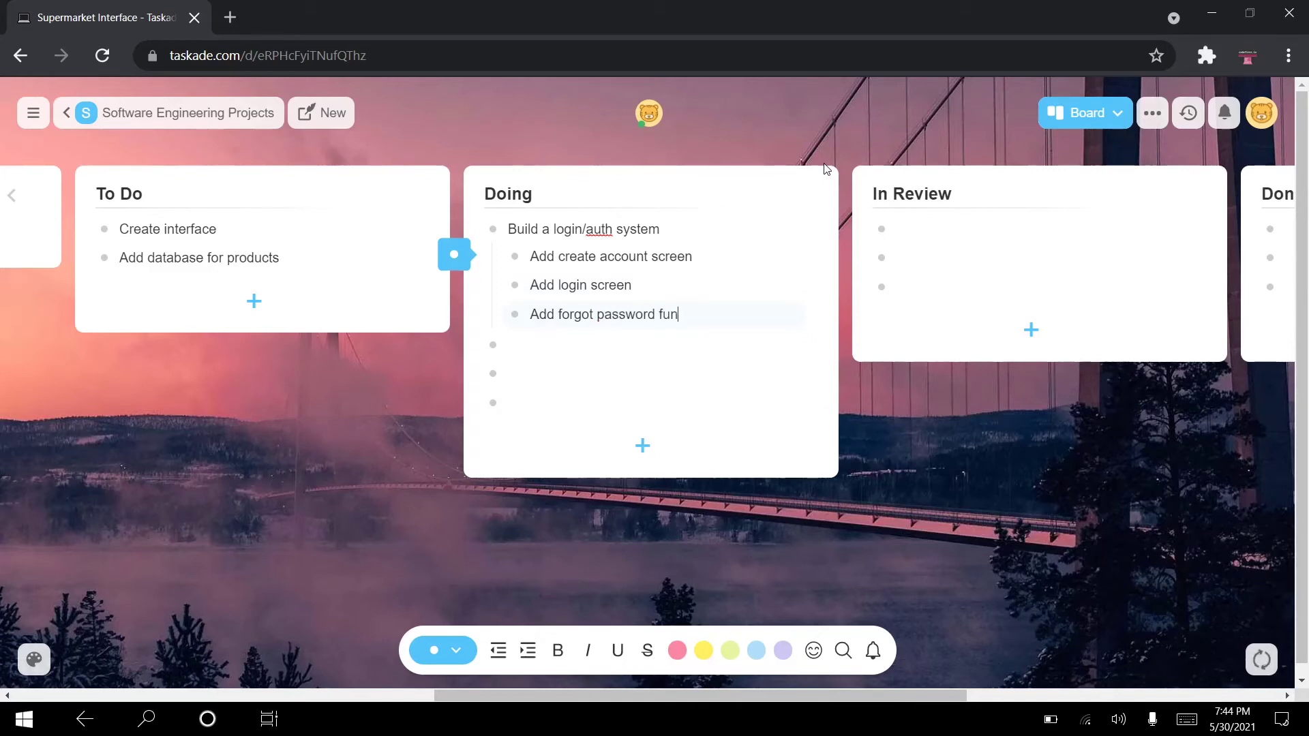
text(ctionalt)
key(BackSpace)
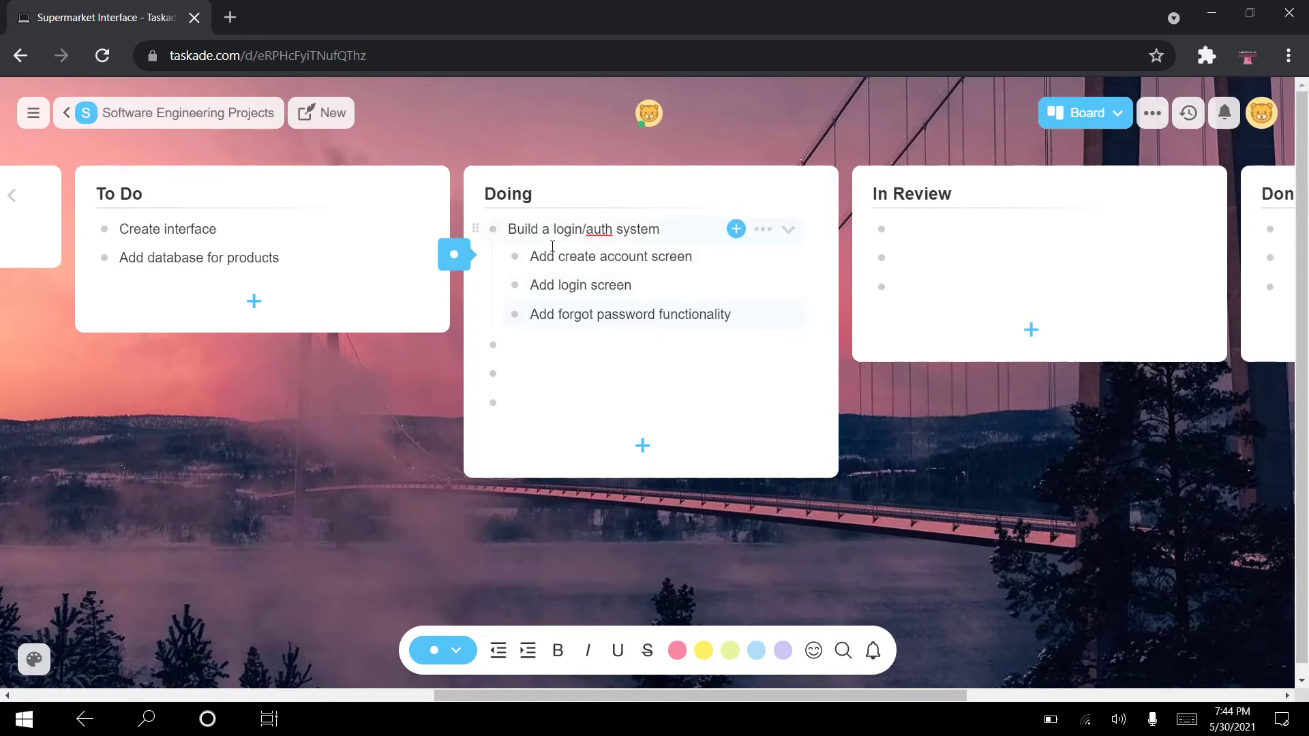
click(935, 429)
- Move the "Add create account screen" subtask from Doing to the beginning of In Review, and from there to the beginning of Done
scroll(824, 447, right, 3)
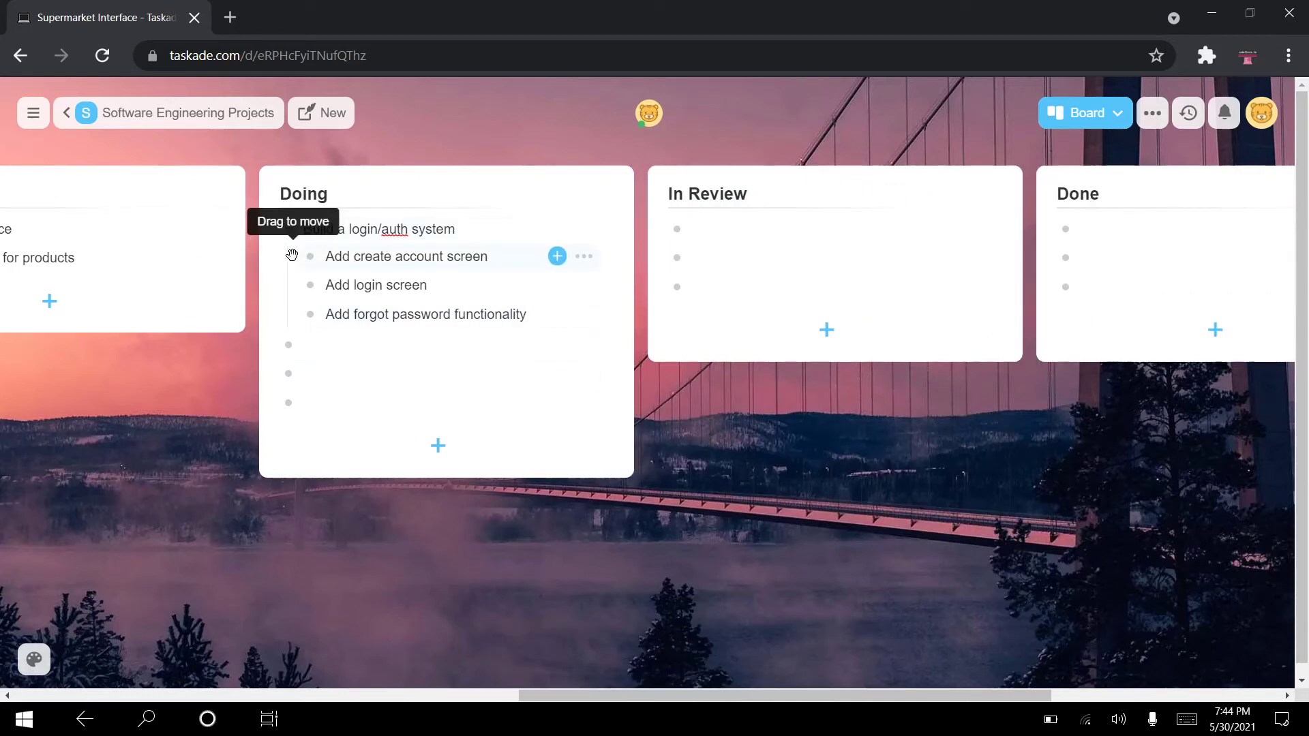
drag(292, 256, 738, 226)
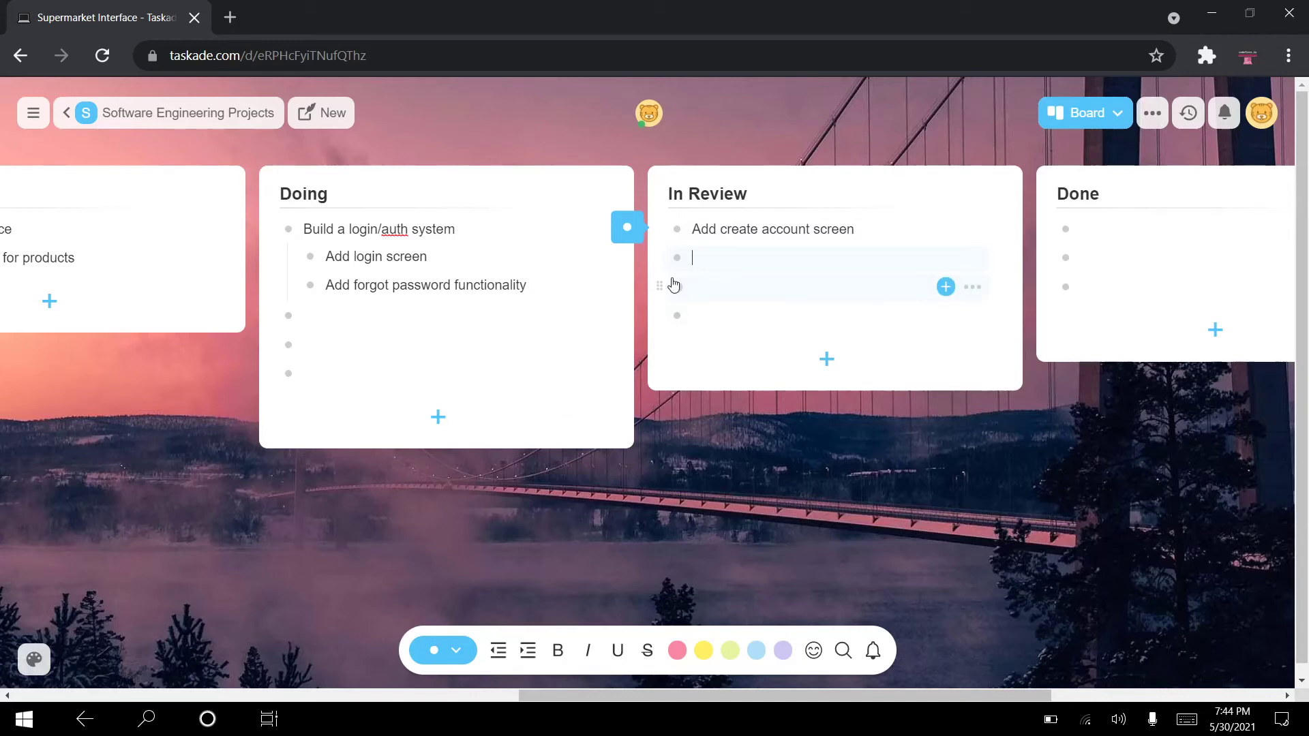
drag(659, 229, 1102, 225)
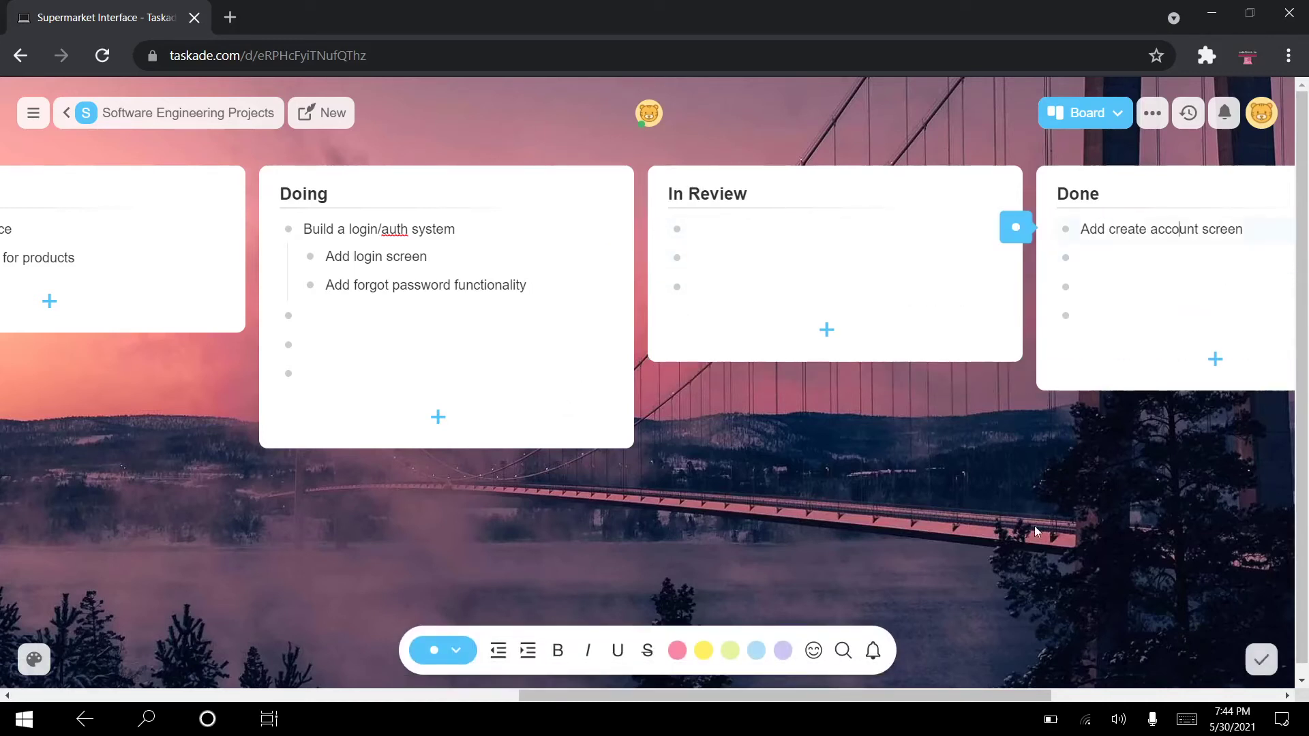
- Collapse the project's chat panel and expand the Resources section of the Supermarket Interface card
drag(1040, 702, 693, 691)
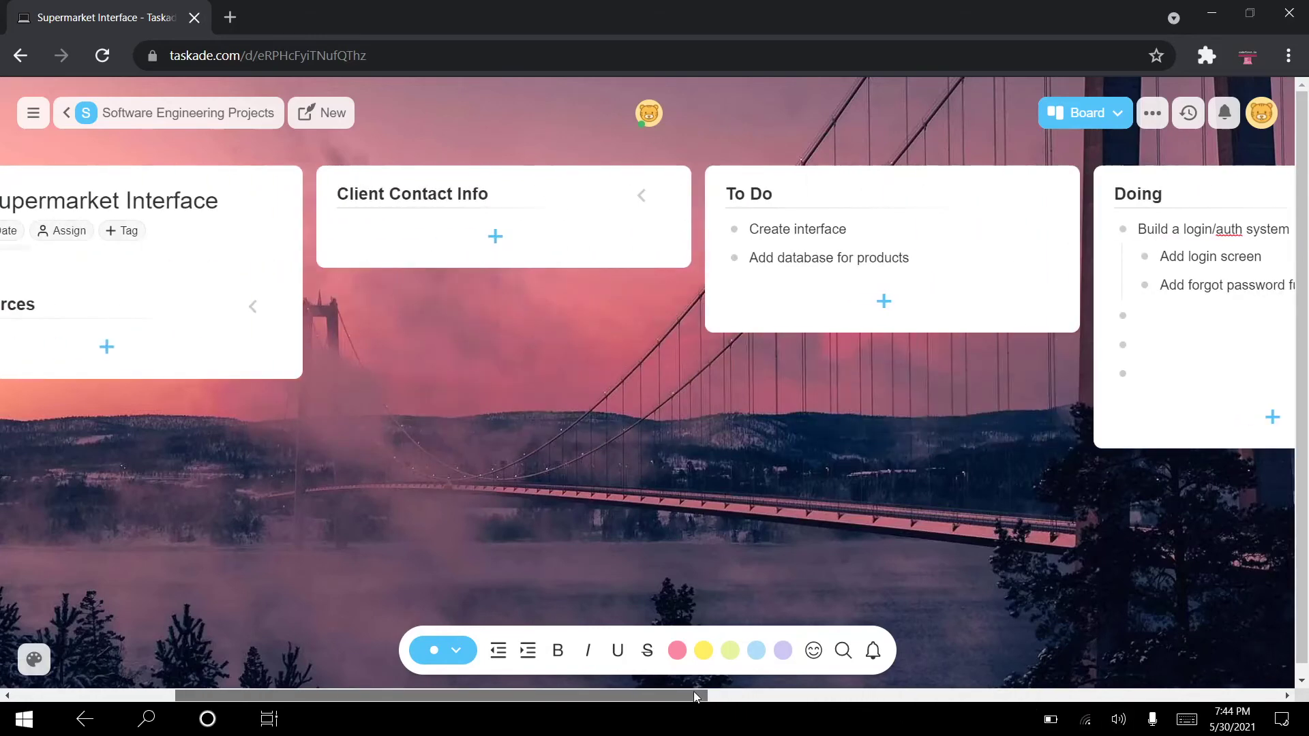
scroll(781, 446, right, 5)
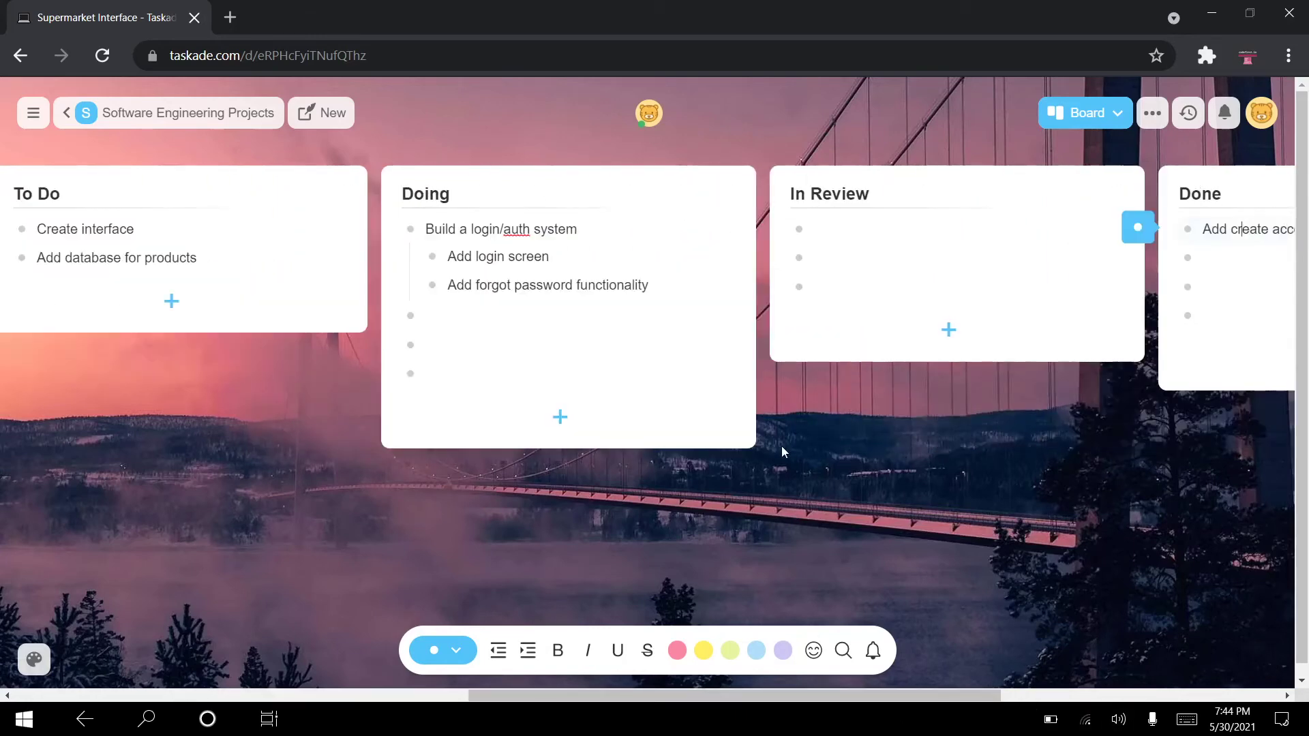
click(423, 695)
scroll(874, 439, right, 5)
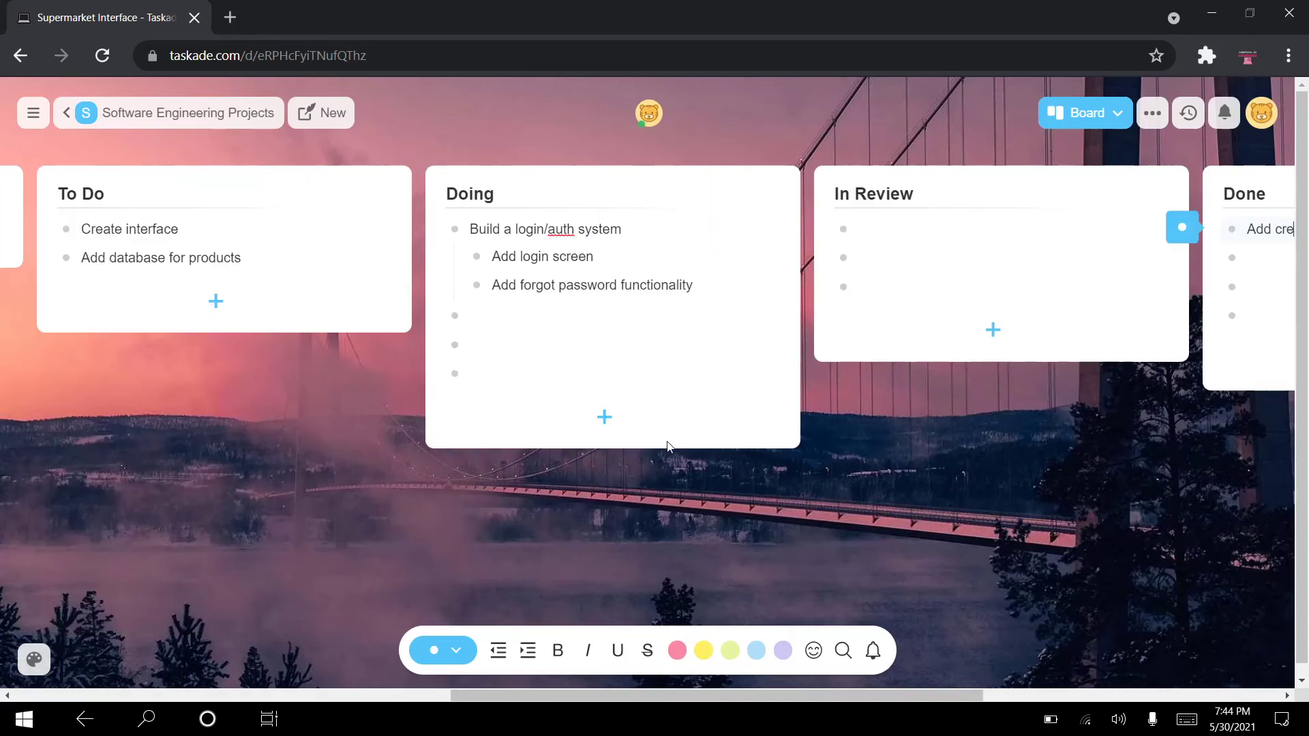
scroll(467, 699, left, 5)
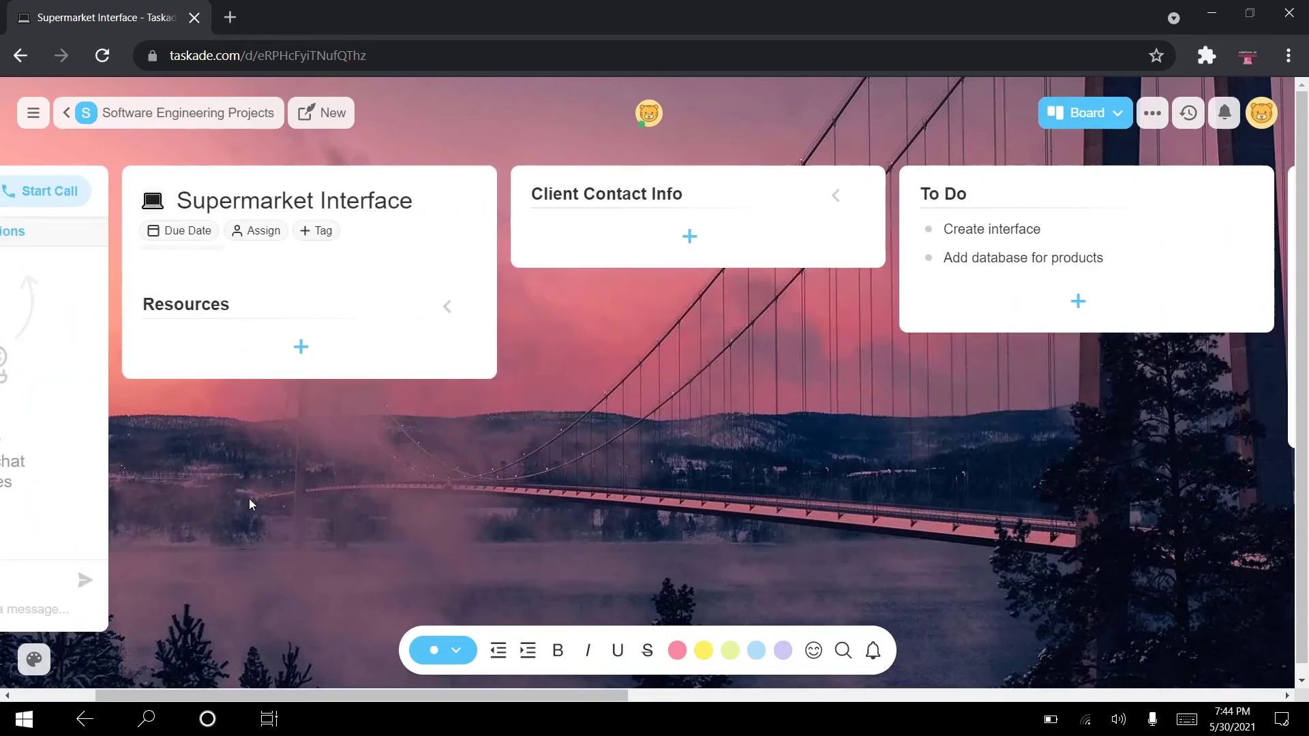
scroll(234, 702, left, 3)
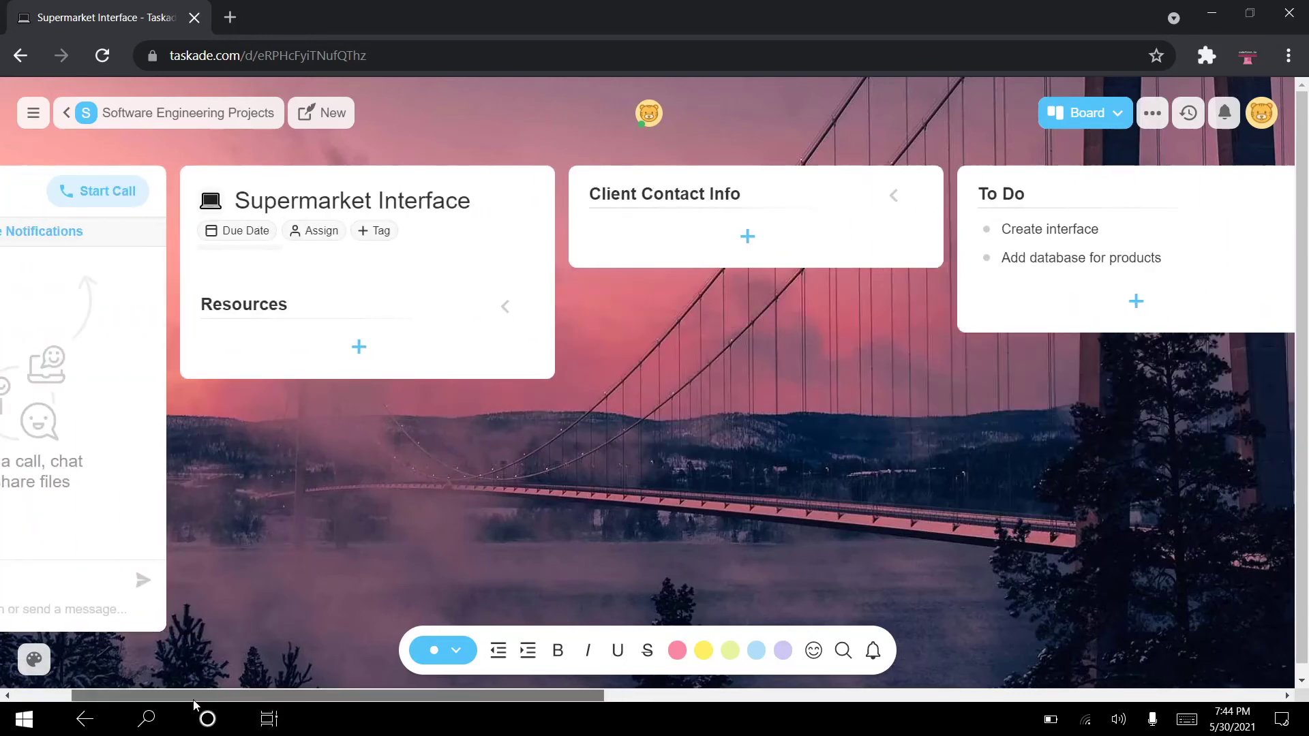
click(42, 192)
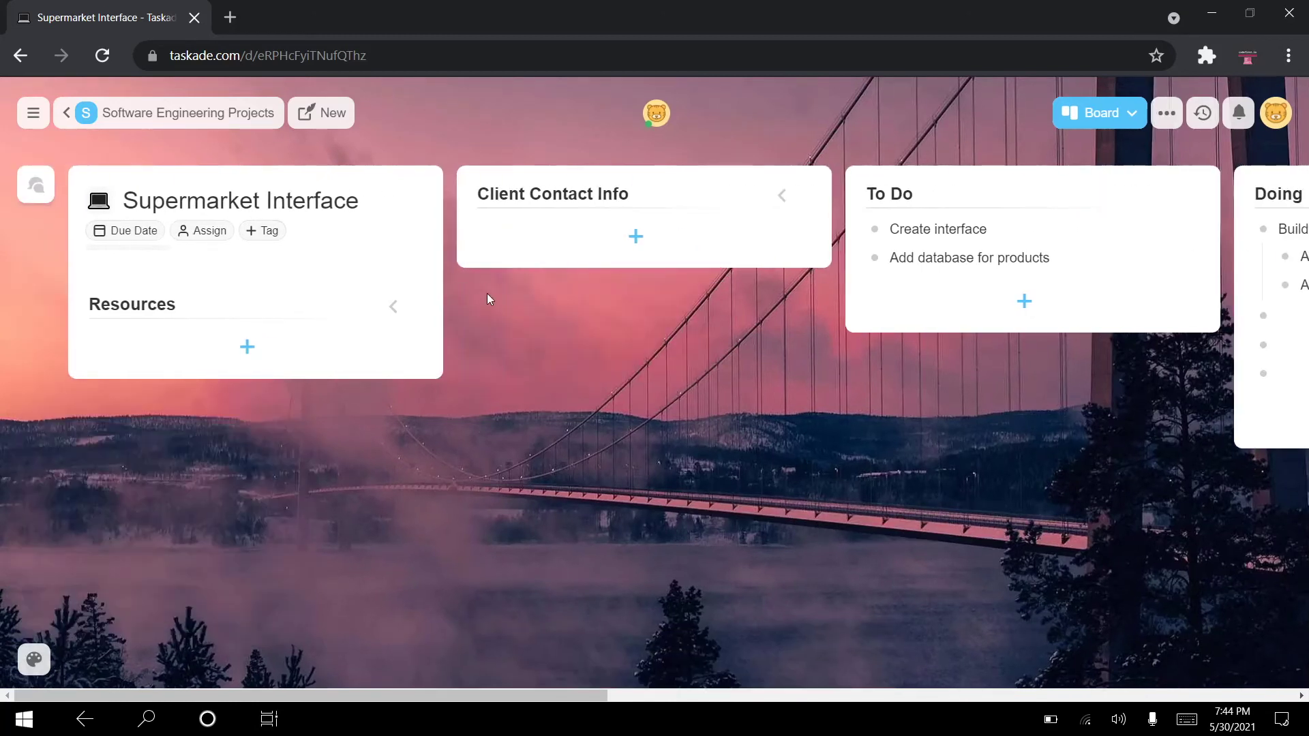
click(394, 308)
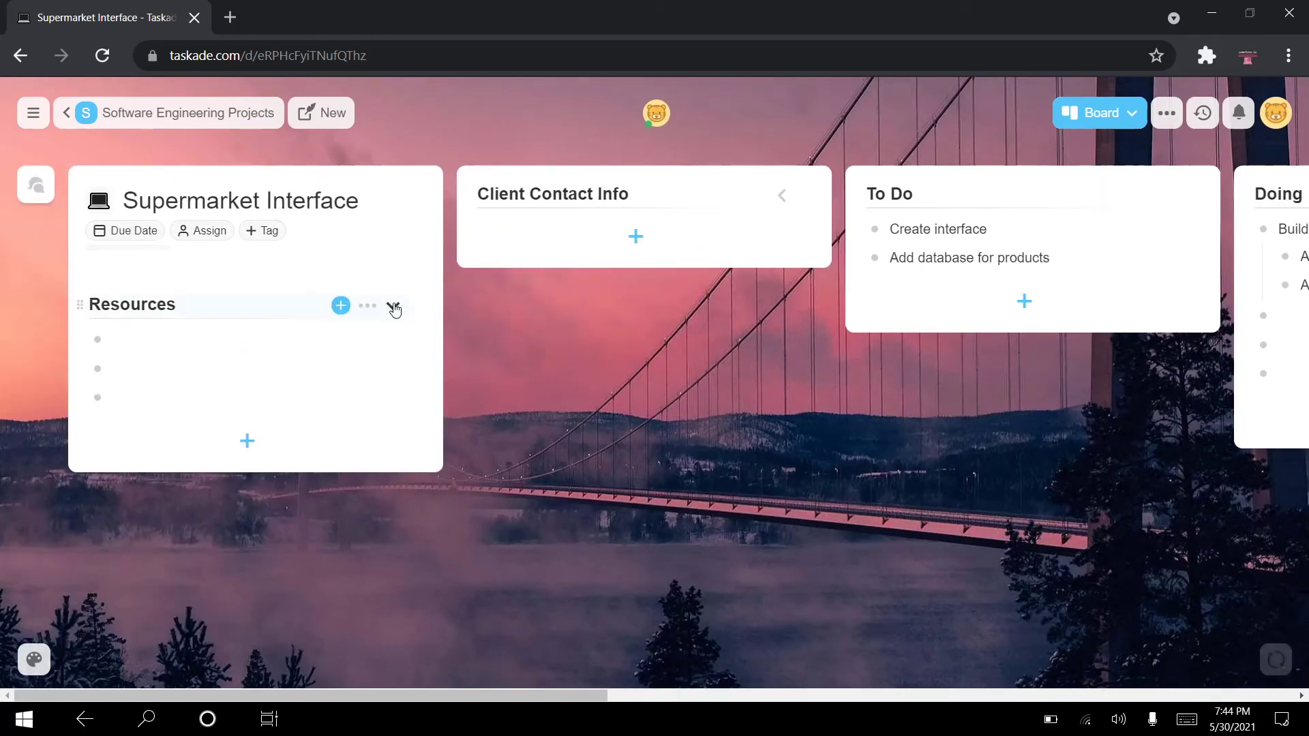
click(170, 336)
- Tag the Supermarket Interface project with "python"
click(263, 229)
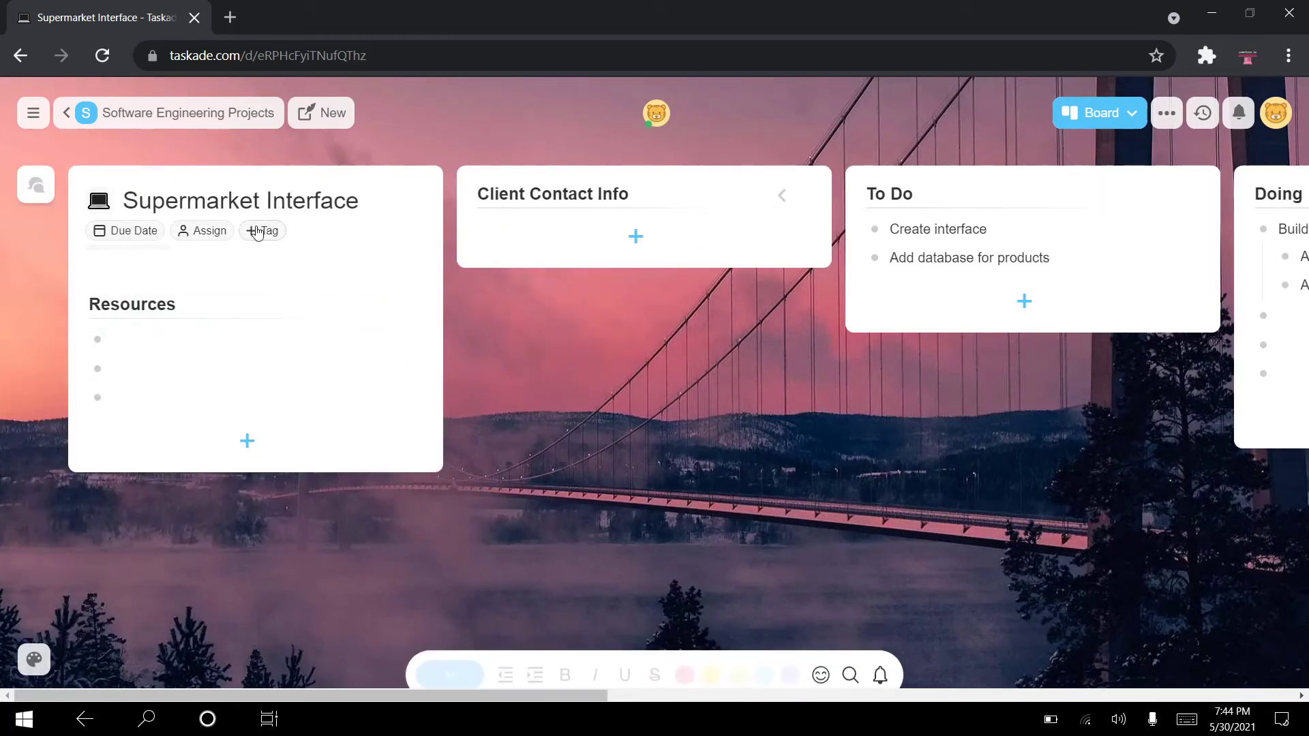
click(211, 361)
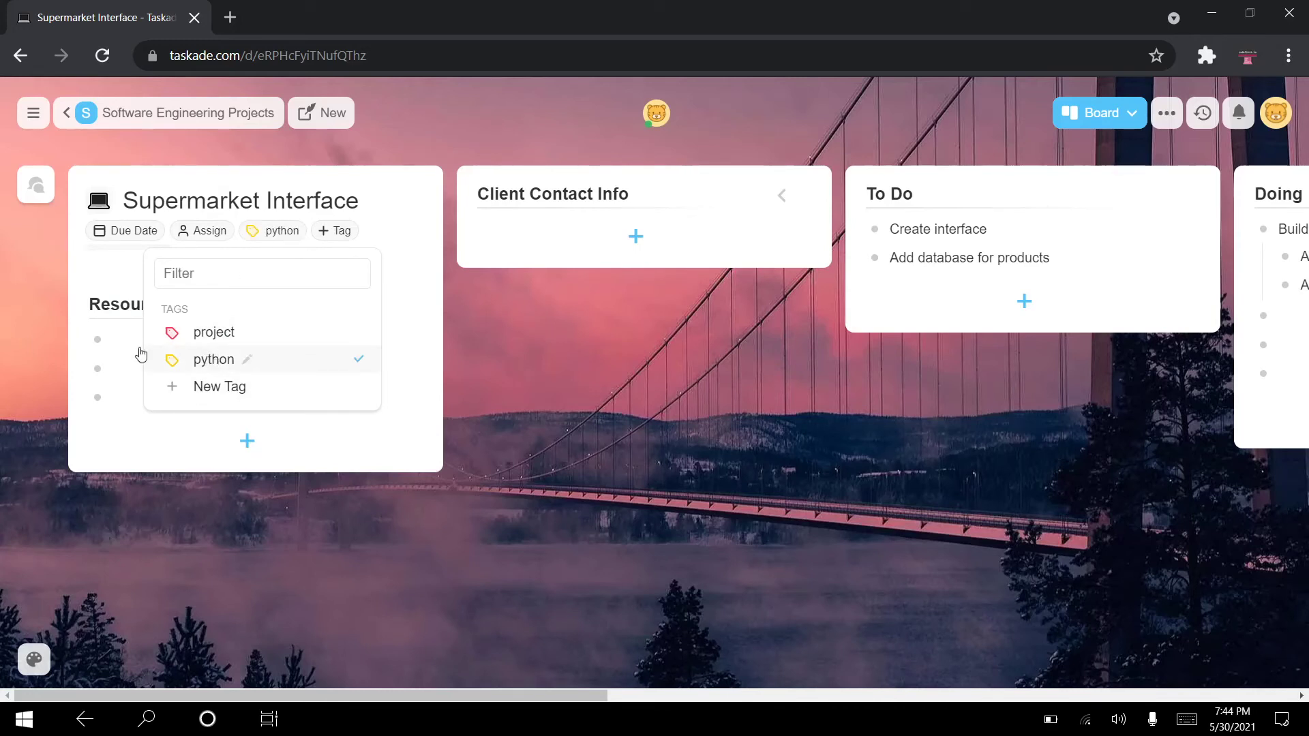
click(116, 338)
- Fill Resources with "PyQt5 Resource", a nested link "youtube.com/qgwjwjk" beneath it, and a separate "SQL documentation" bullet
click(116, 337)
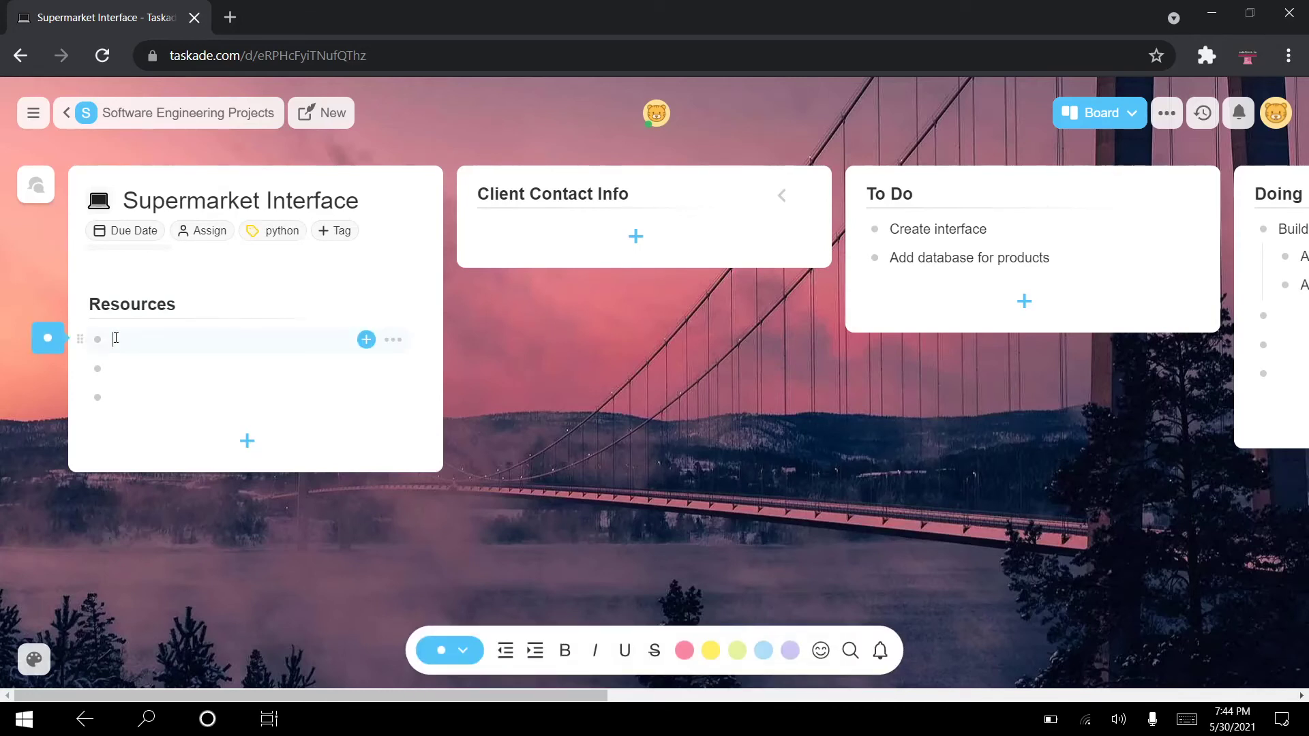
text(PyQt)
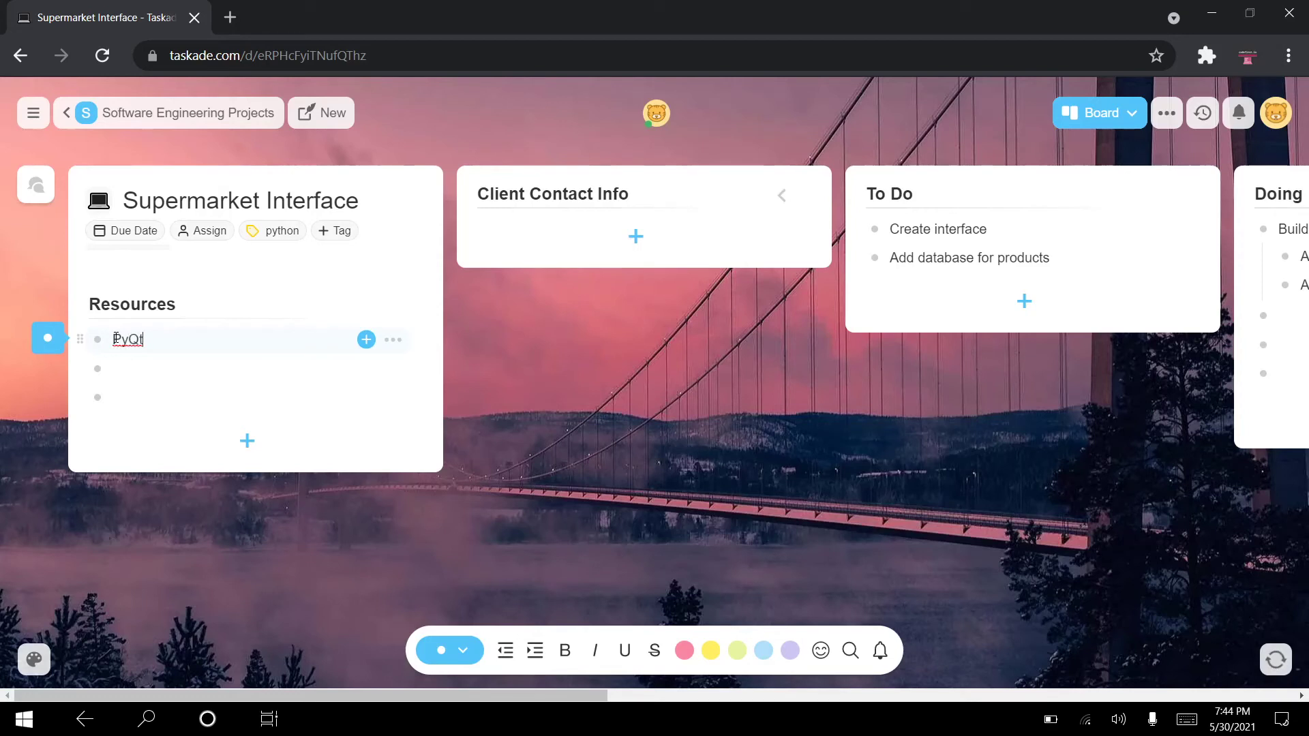
text(5 Resource)
key(Return)
key(Tab)
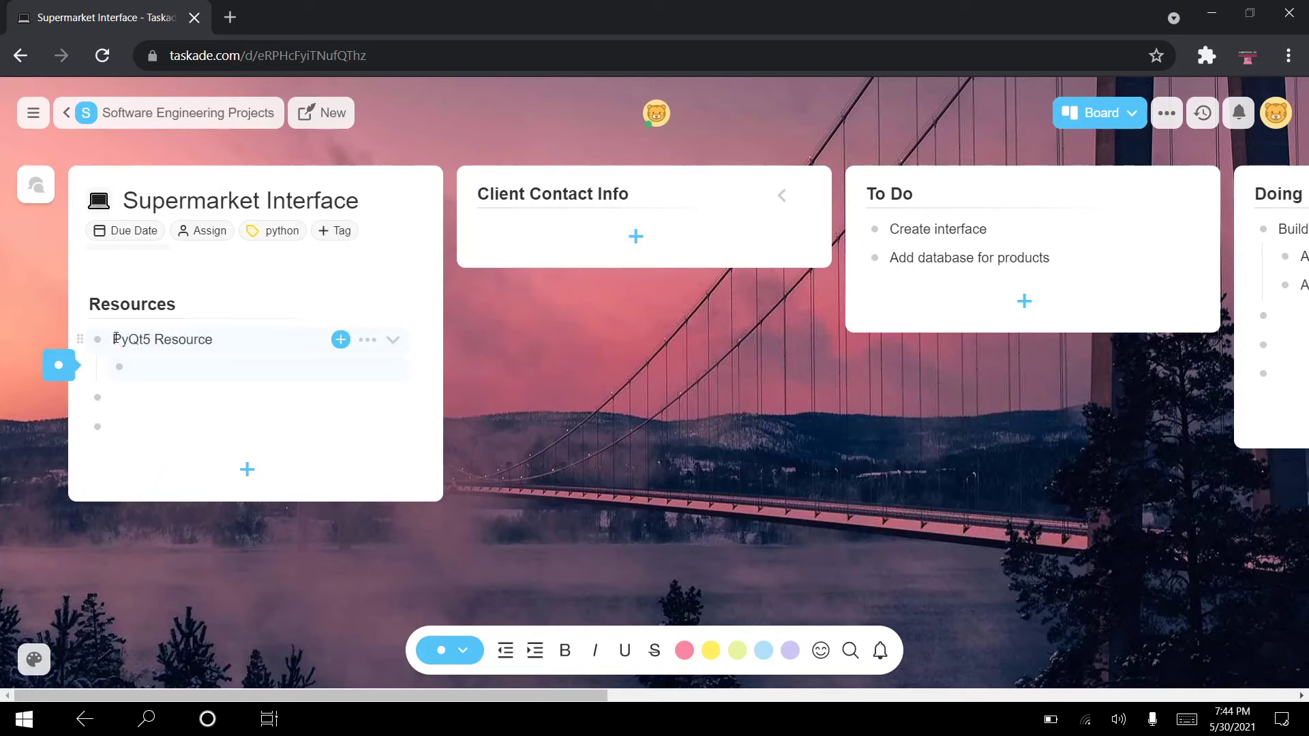
text(yotube)
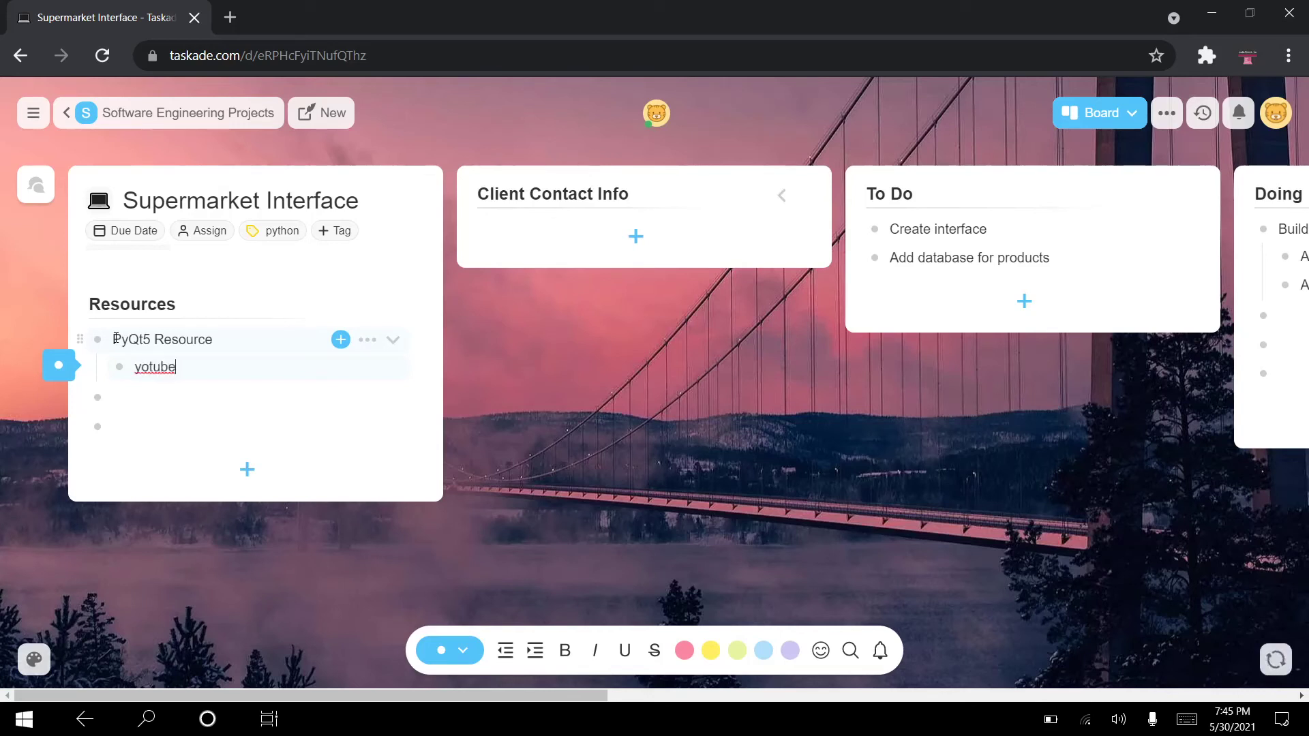
key(BackSpace)
key(BackSpace)
key(BackSpace)
key(BackSpace)
text(utube.co)
key(BackSpace)
text(om/qgwjwjk)
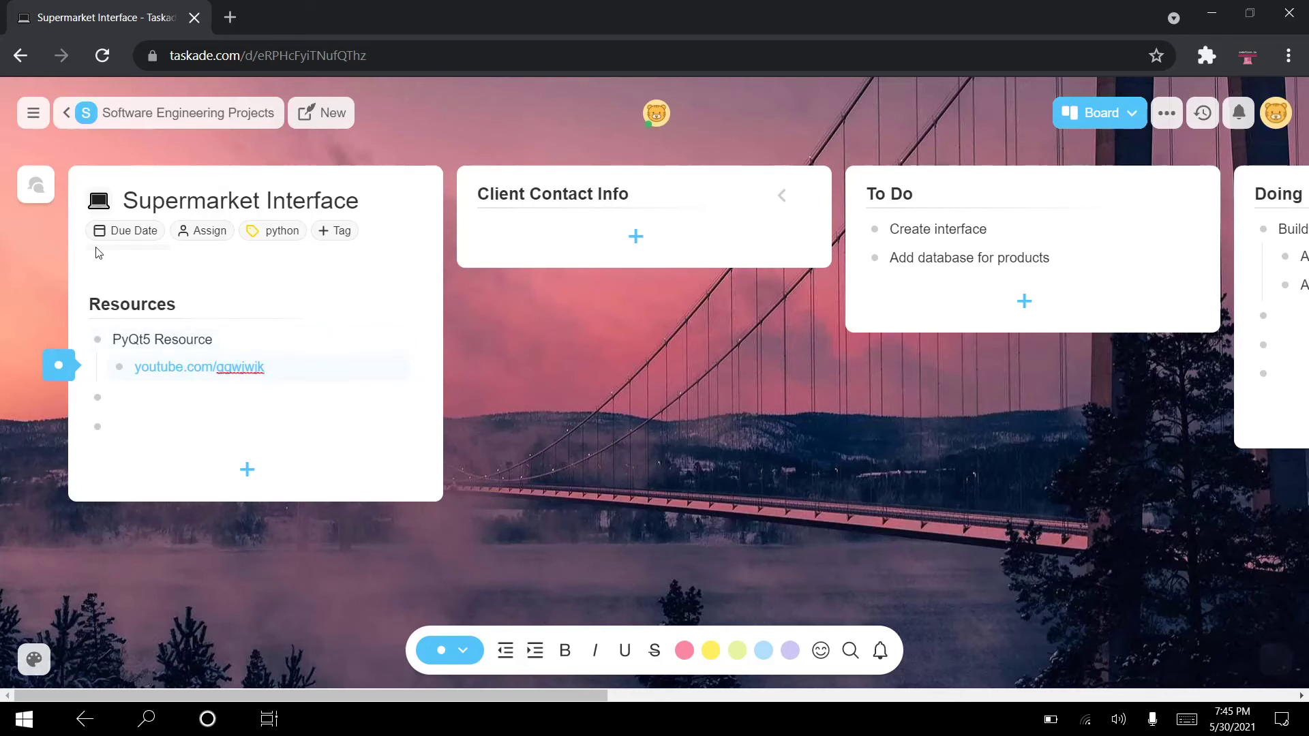
click(183, 399)
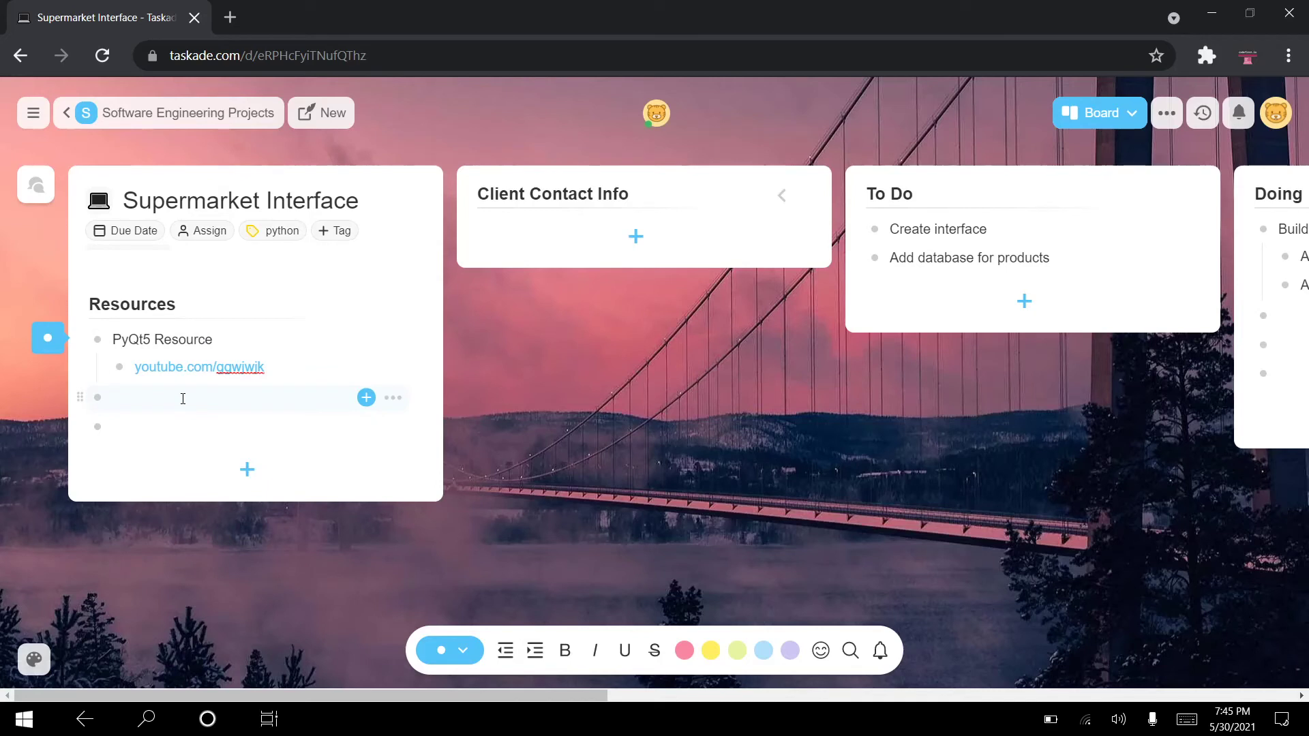
text(SQL documentation)
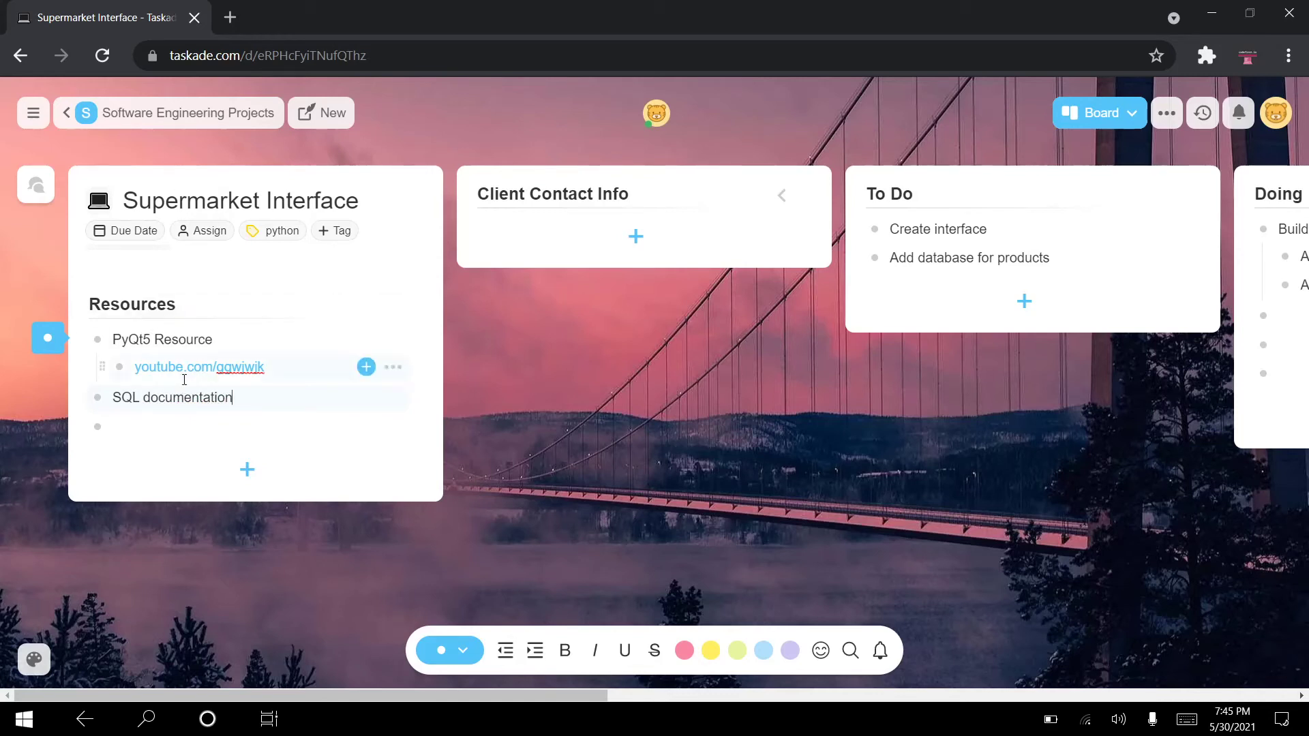
- Expand Client Contact Info, add "Supermarket" with nested bullets "Address" and "Phone number", and remove the empty bullets below
click(780, 196)
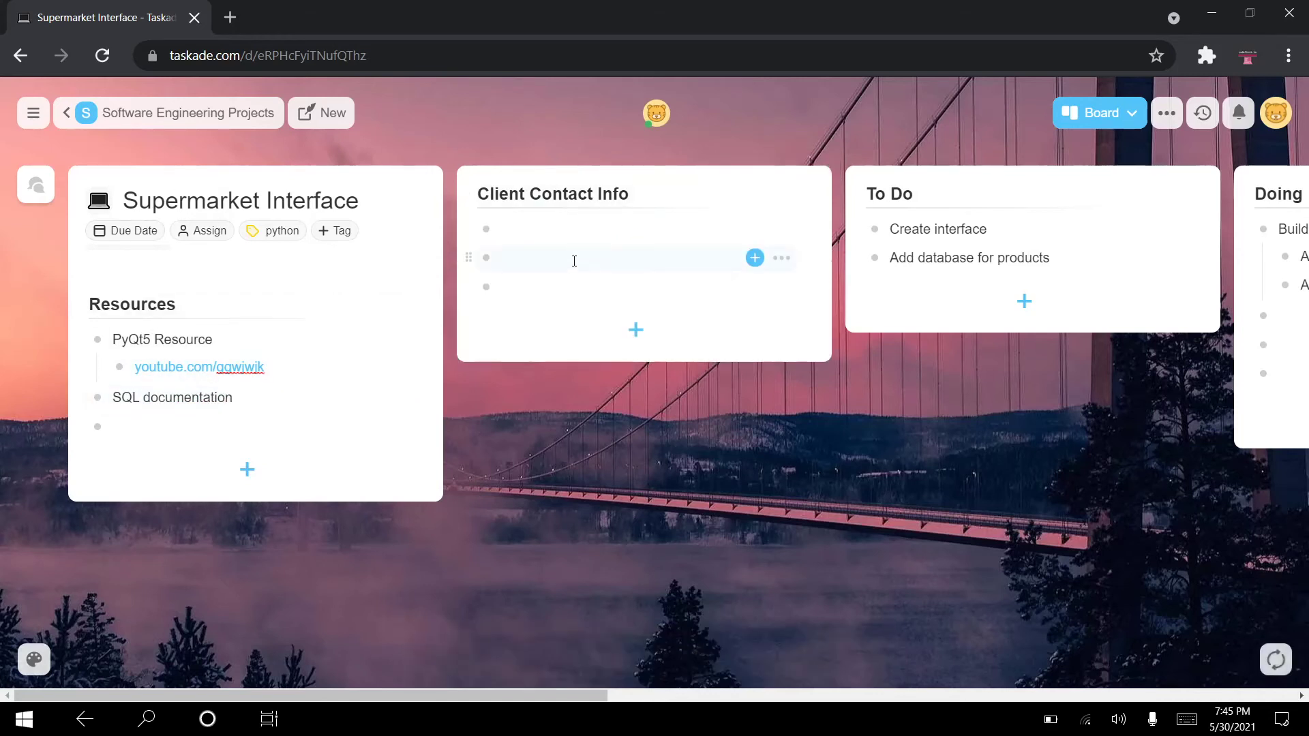
click(558, 236)
text(Supermarket)
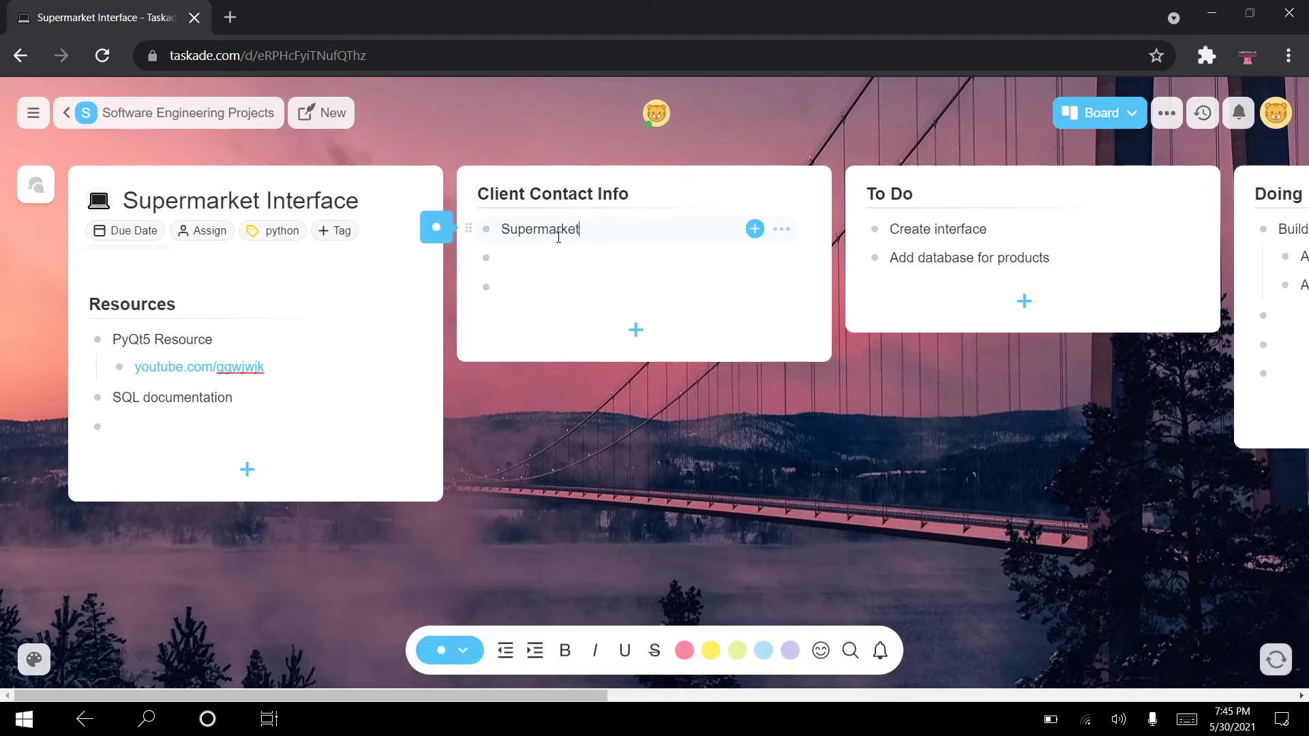
key(Return)
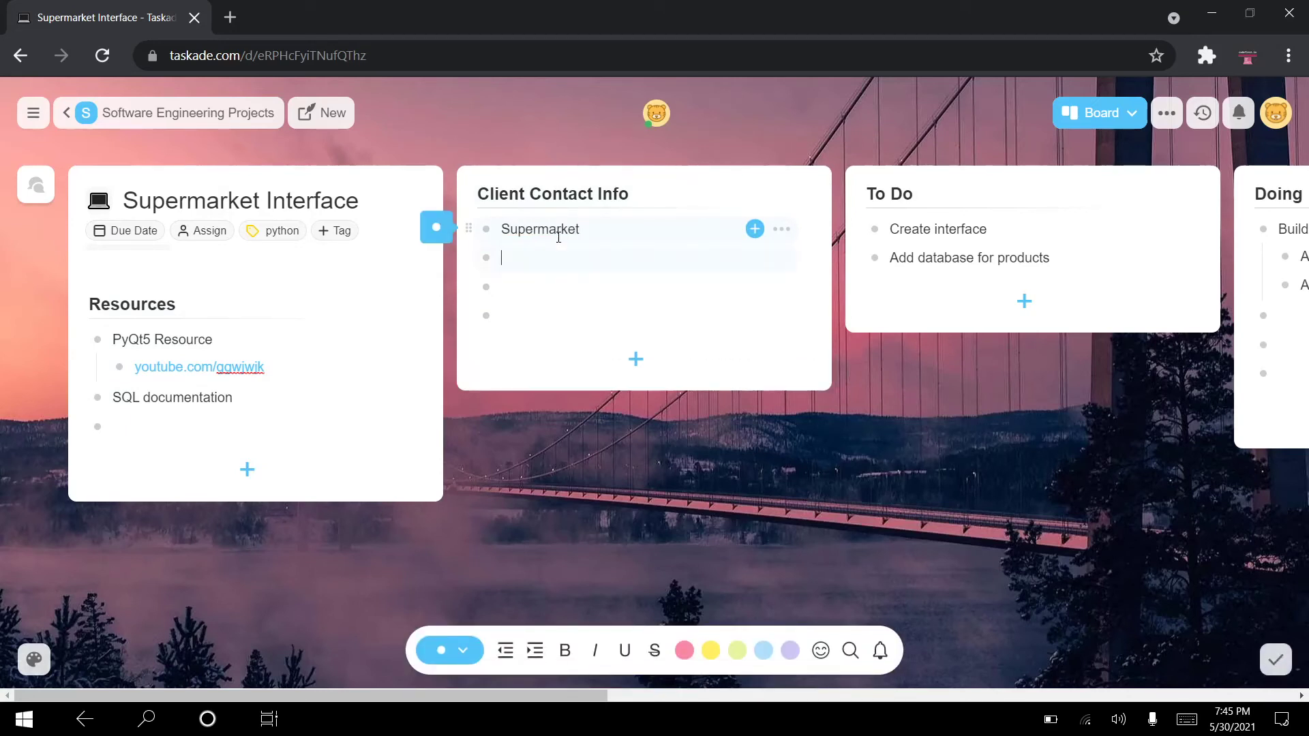
key(Tab)
text(Address)
key(Return)
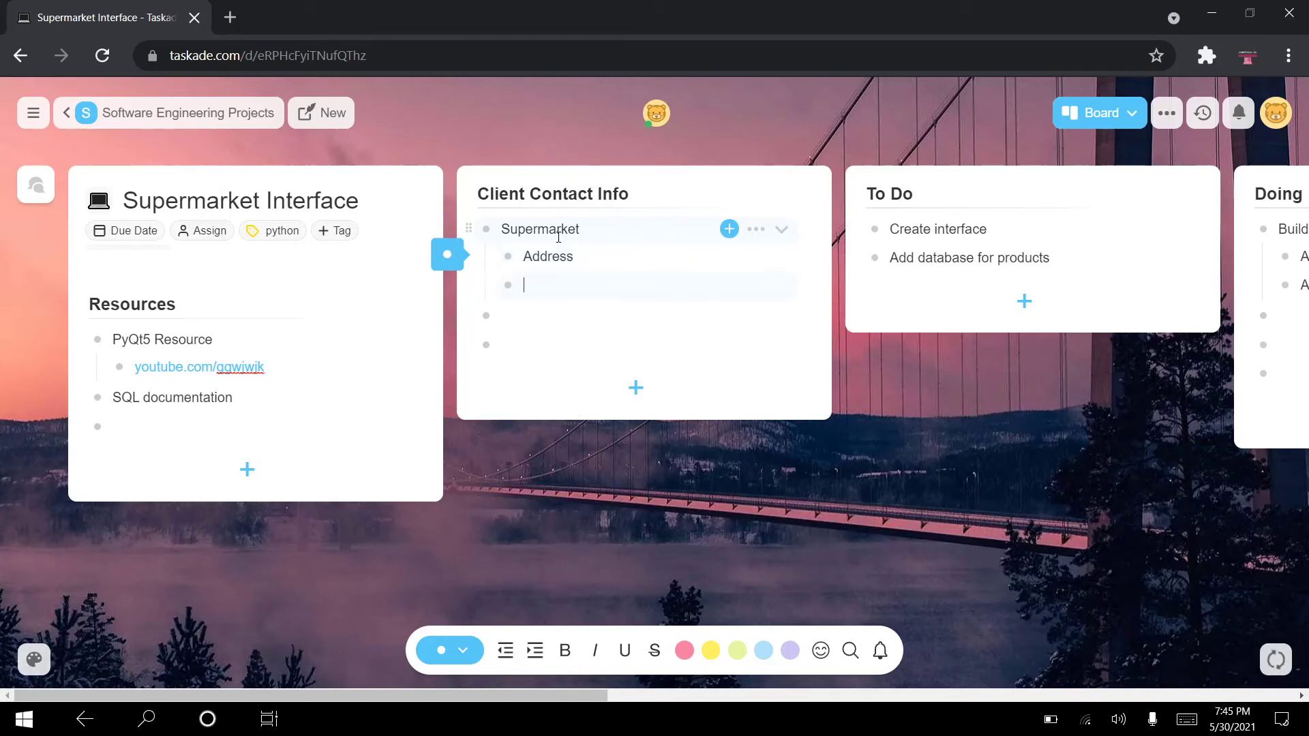
text(Phone number)
key(Down)
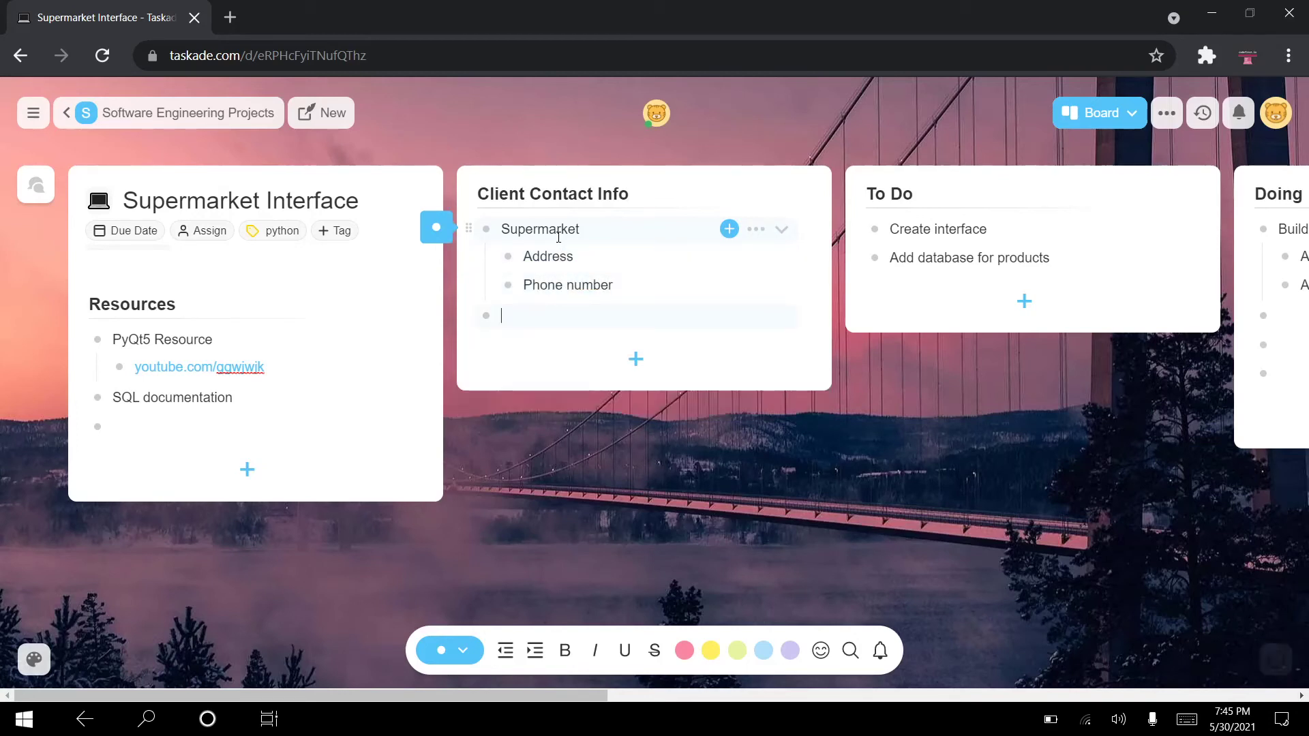
key(BackSpace)
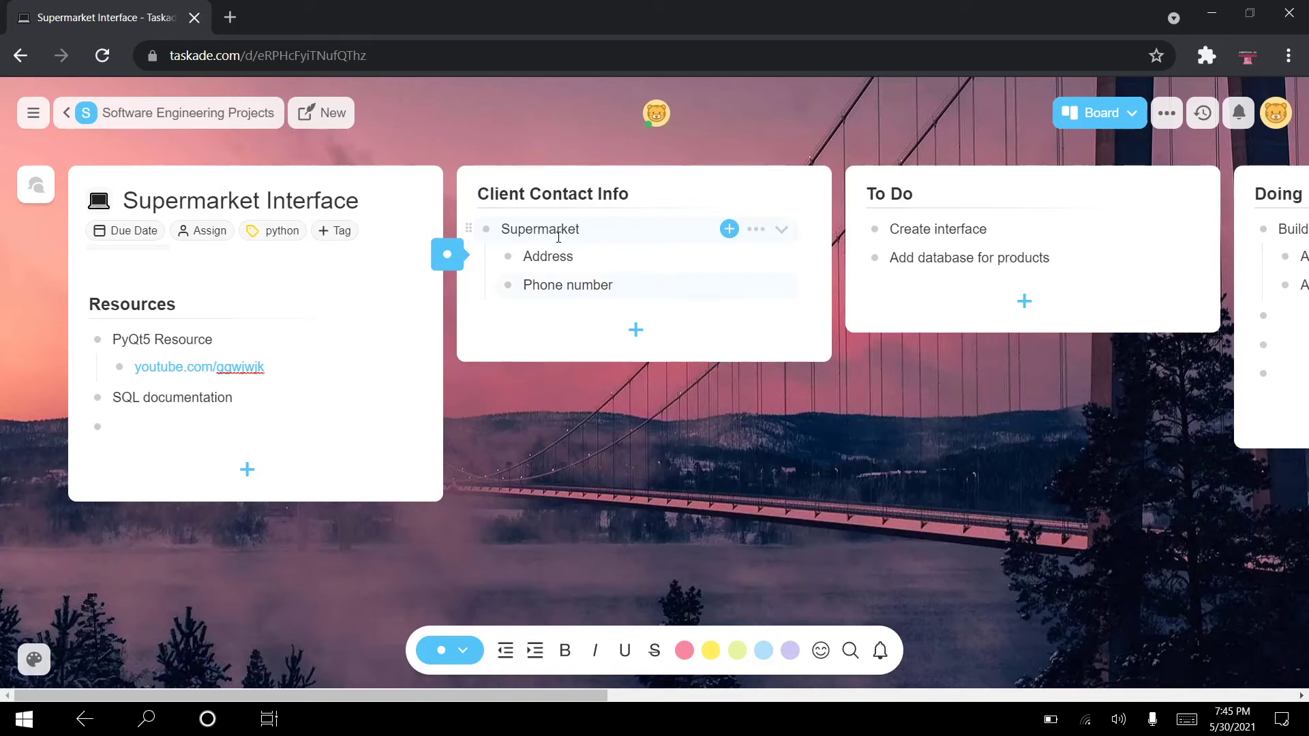
- Create a new project in the Software Engineering Projects workspace from the "Project Title" template and title it "Banking Application"
click(158, 115)
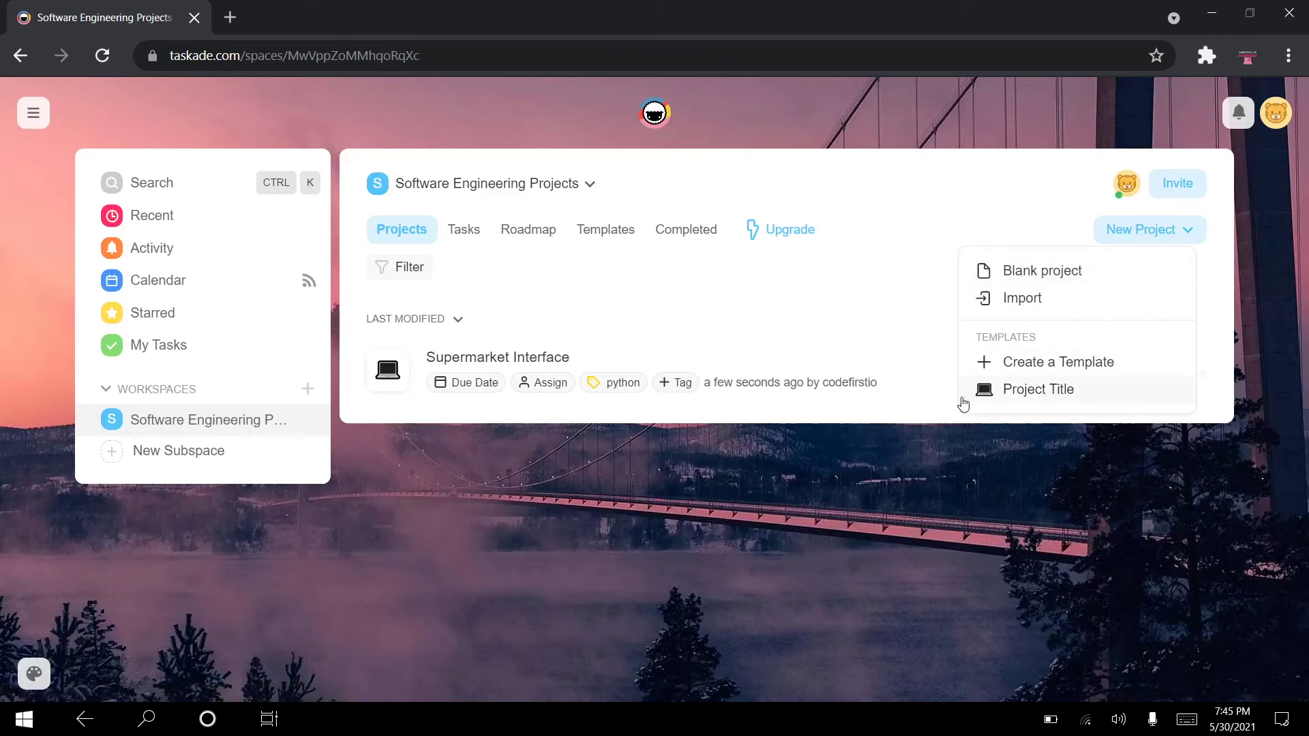
click(1032, 390)
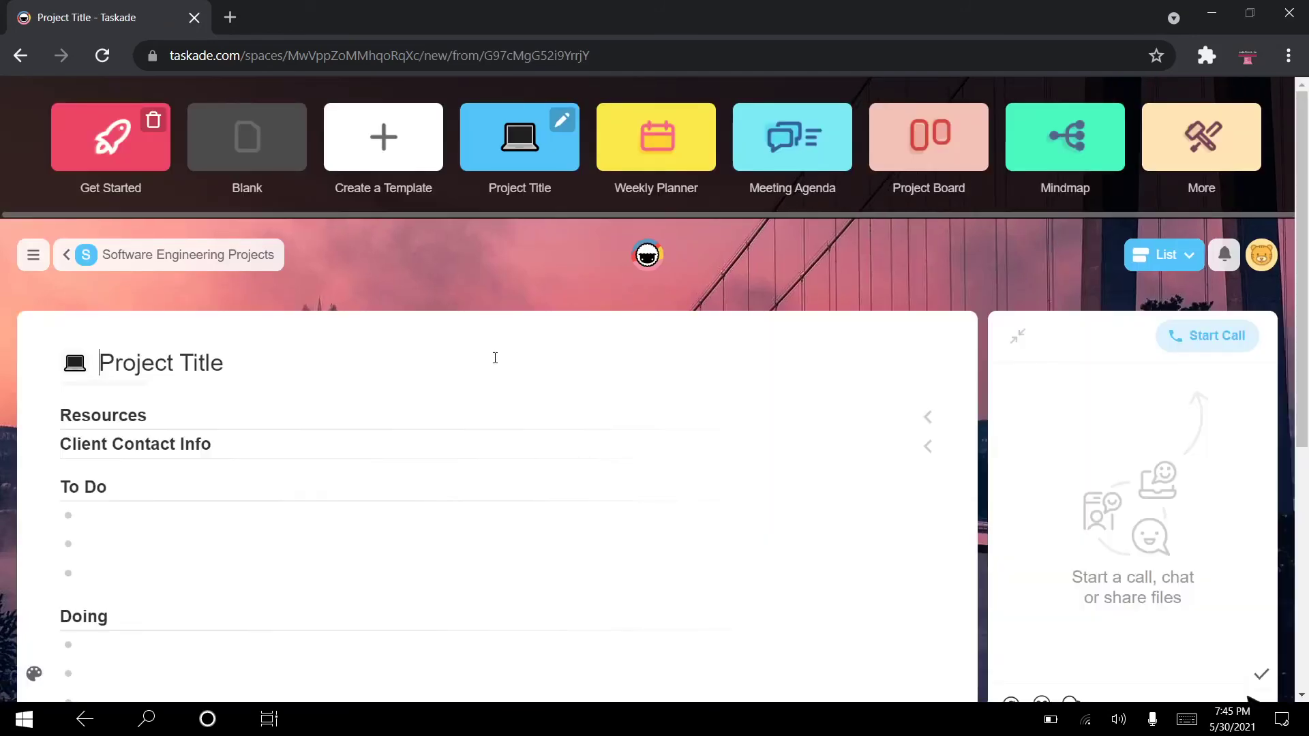
drag(251, 360, 94, 362)
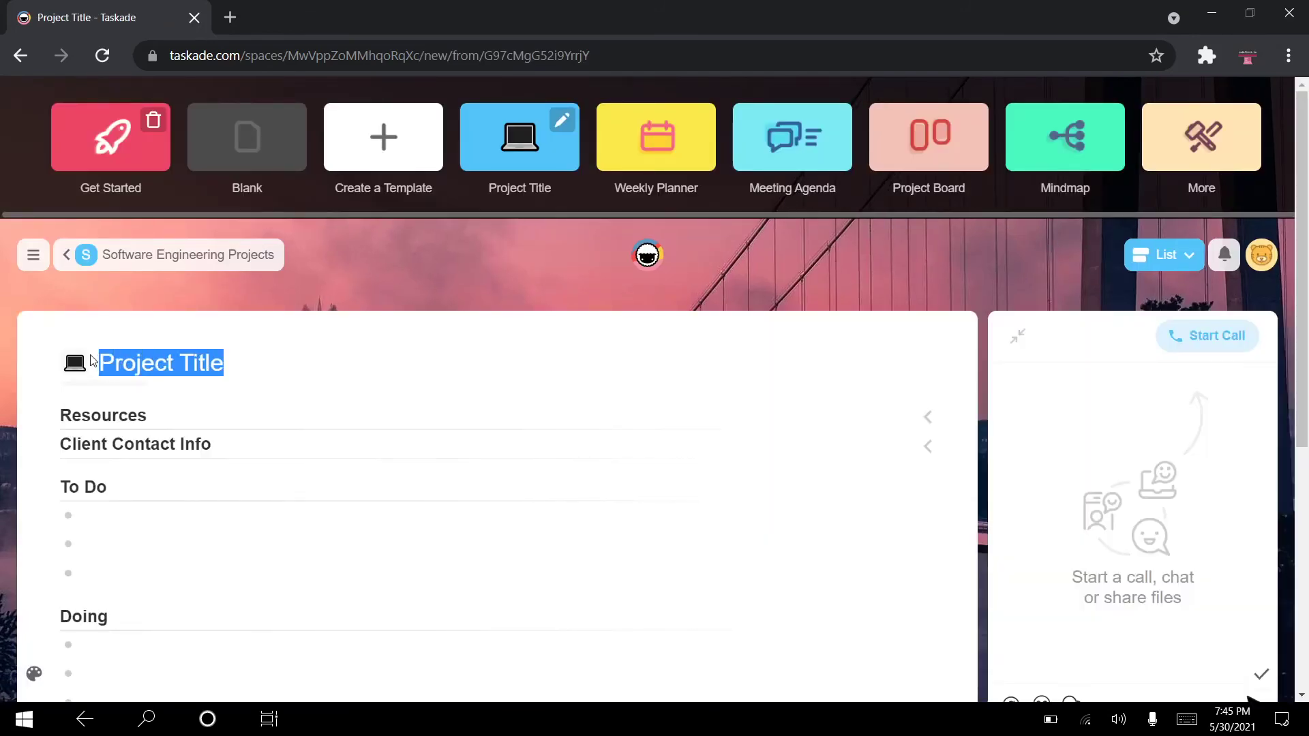
text(Banking A)
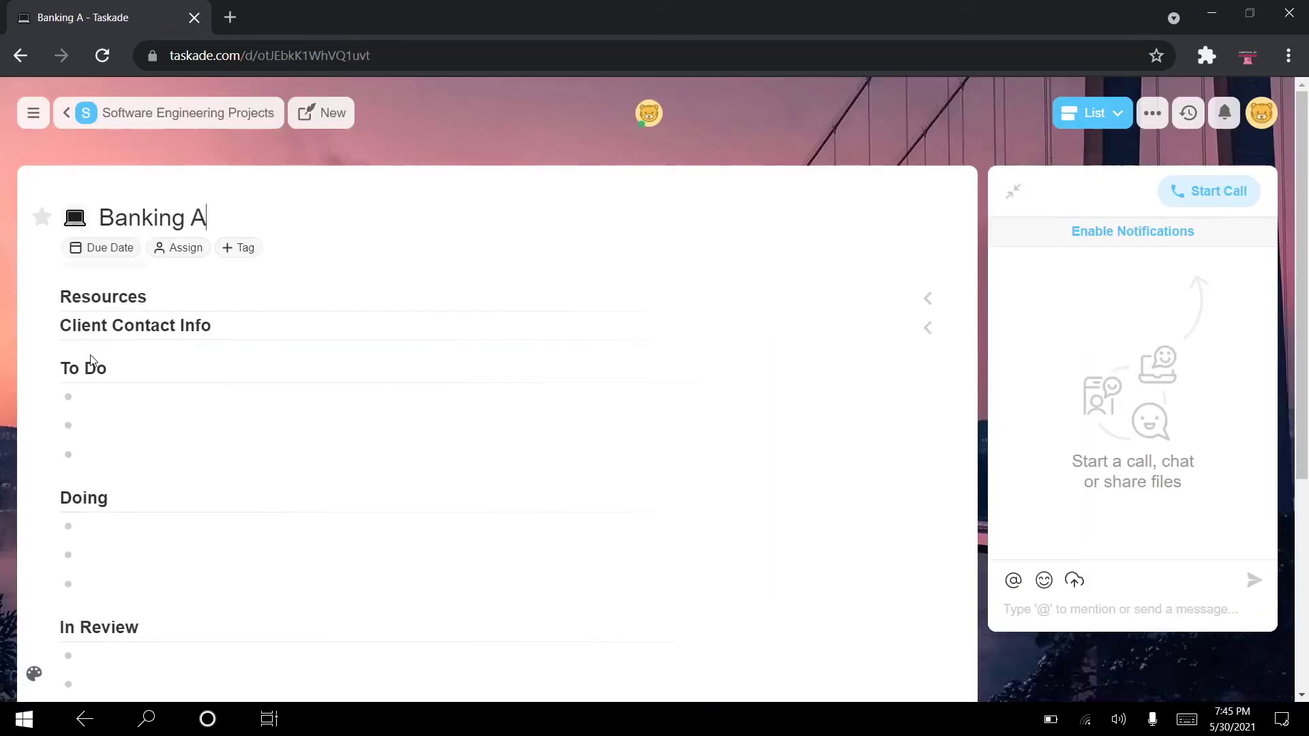
text(pplication)
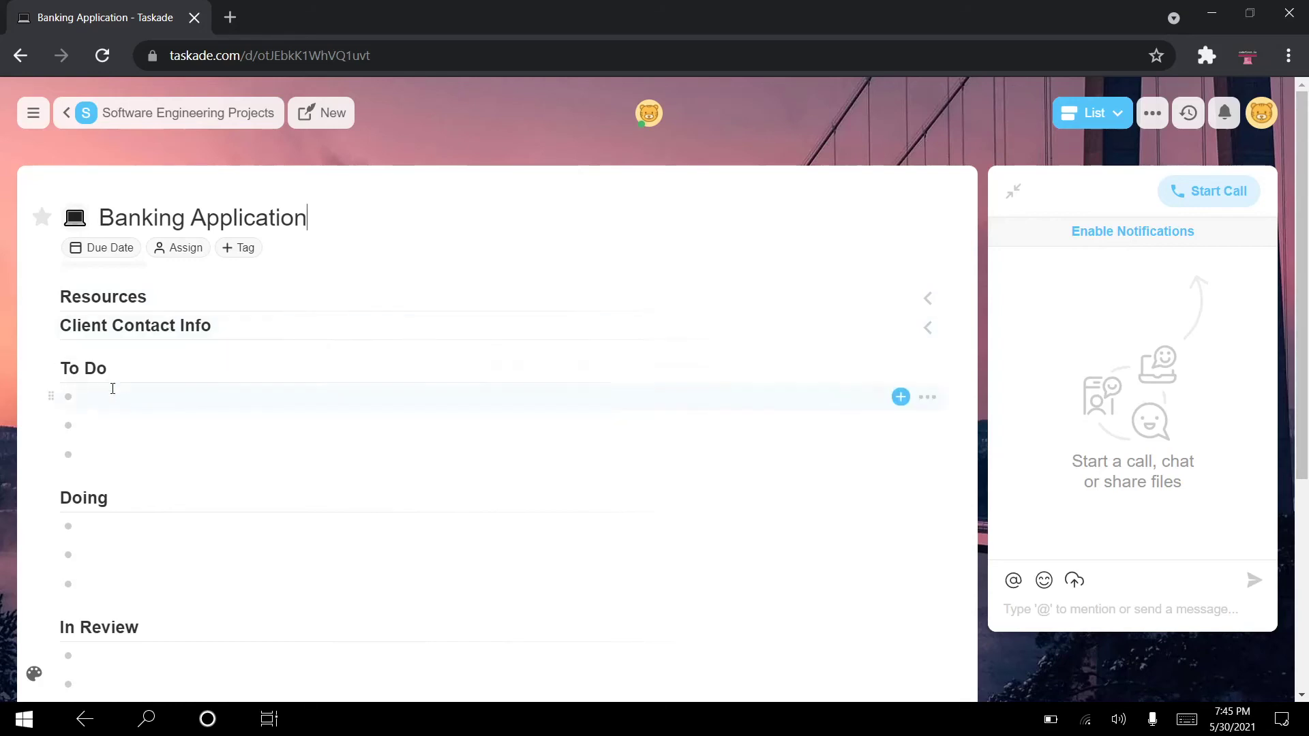
scroll(134, 380, down, 2)
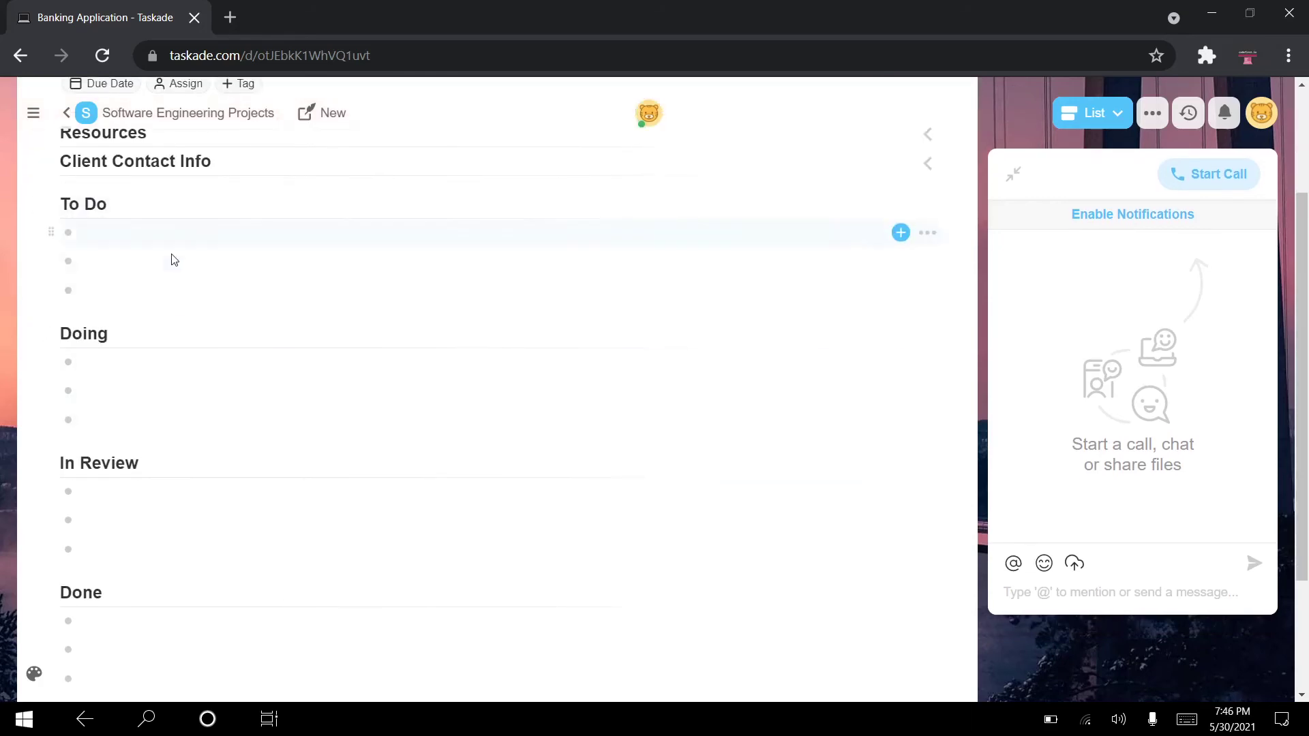
scroll(279, 174, up, 1)
scroll(282, 172, up, 1)
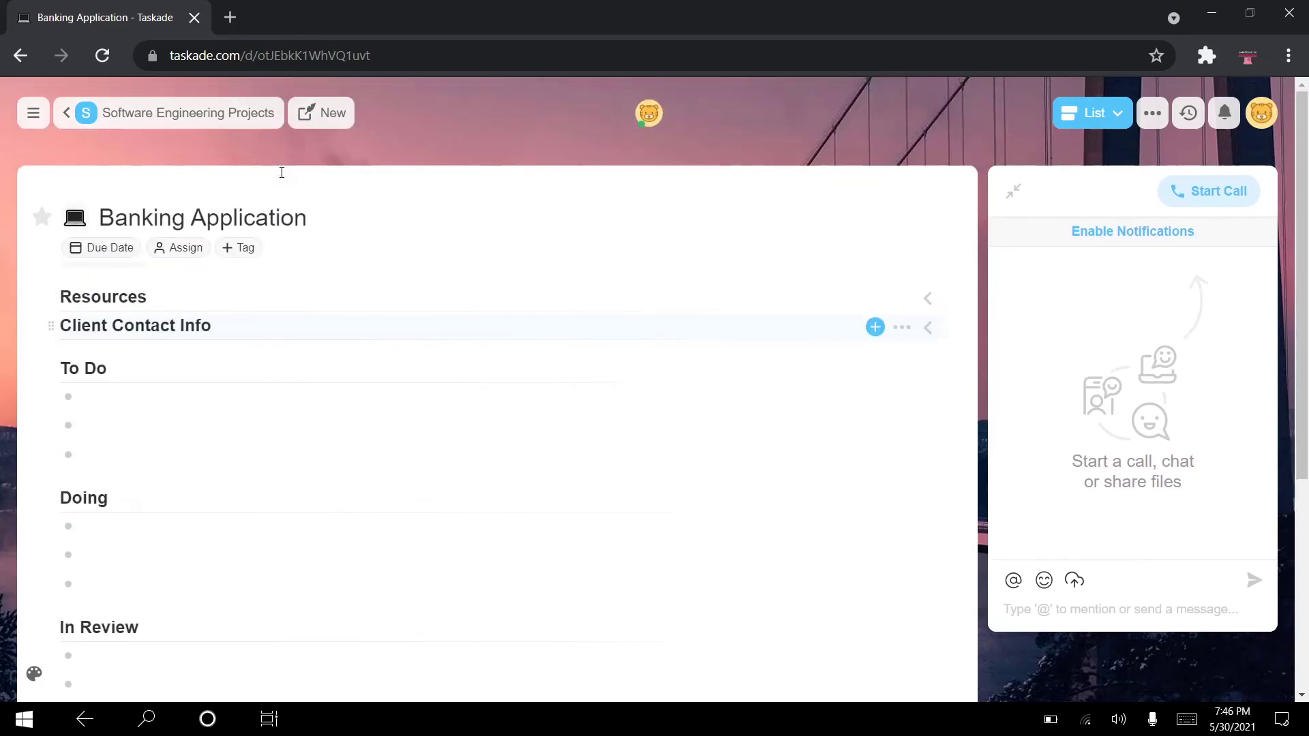
- Create a blank project in the Software Engineering Projects workspace and title it "Brainstorming - Supermarket"
click(225, 112)
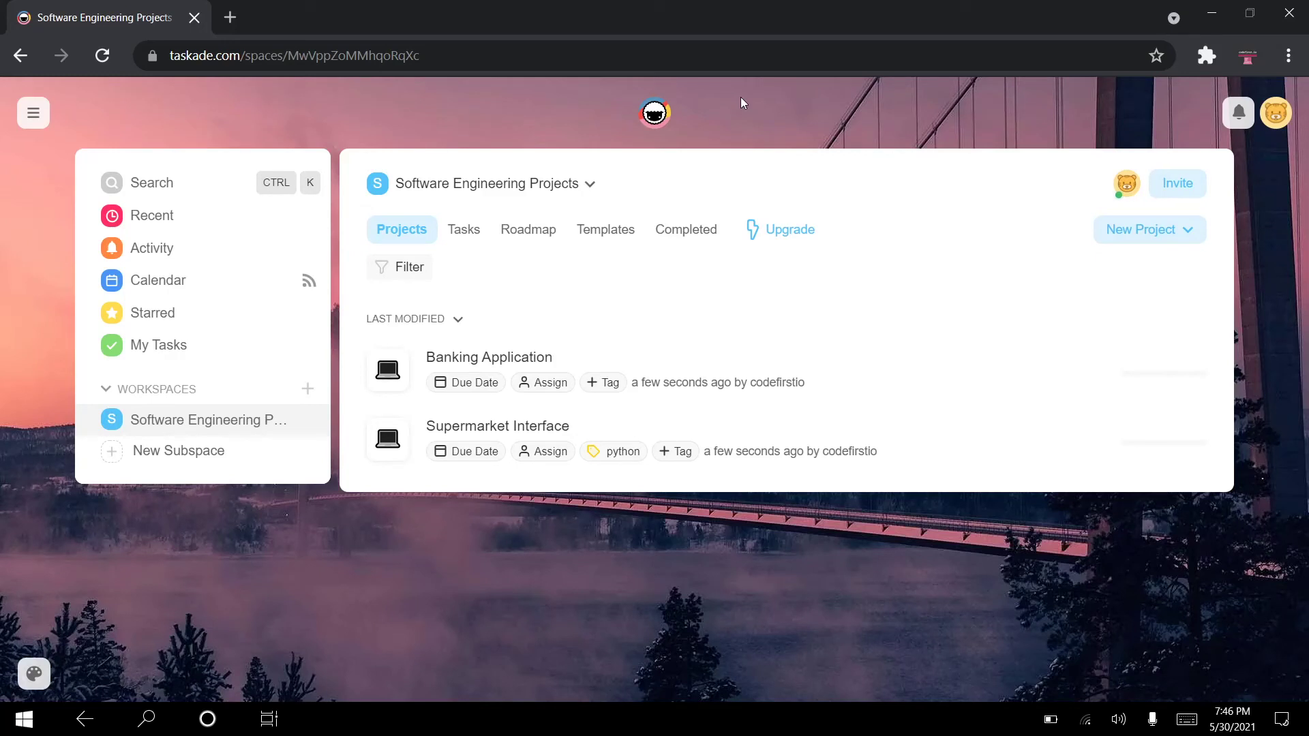
click(1178, 229)
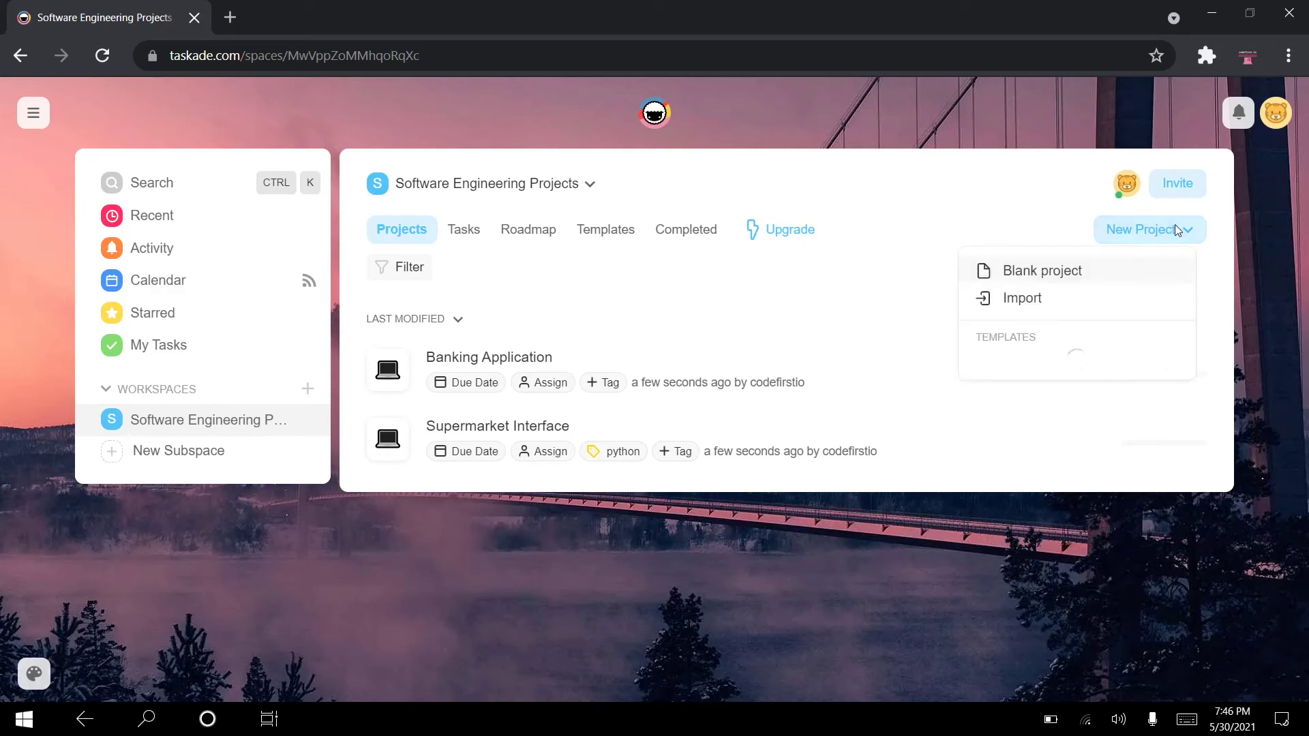
click(1098, 275)
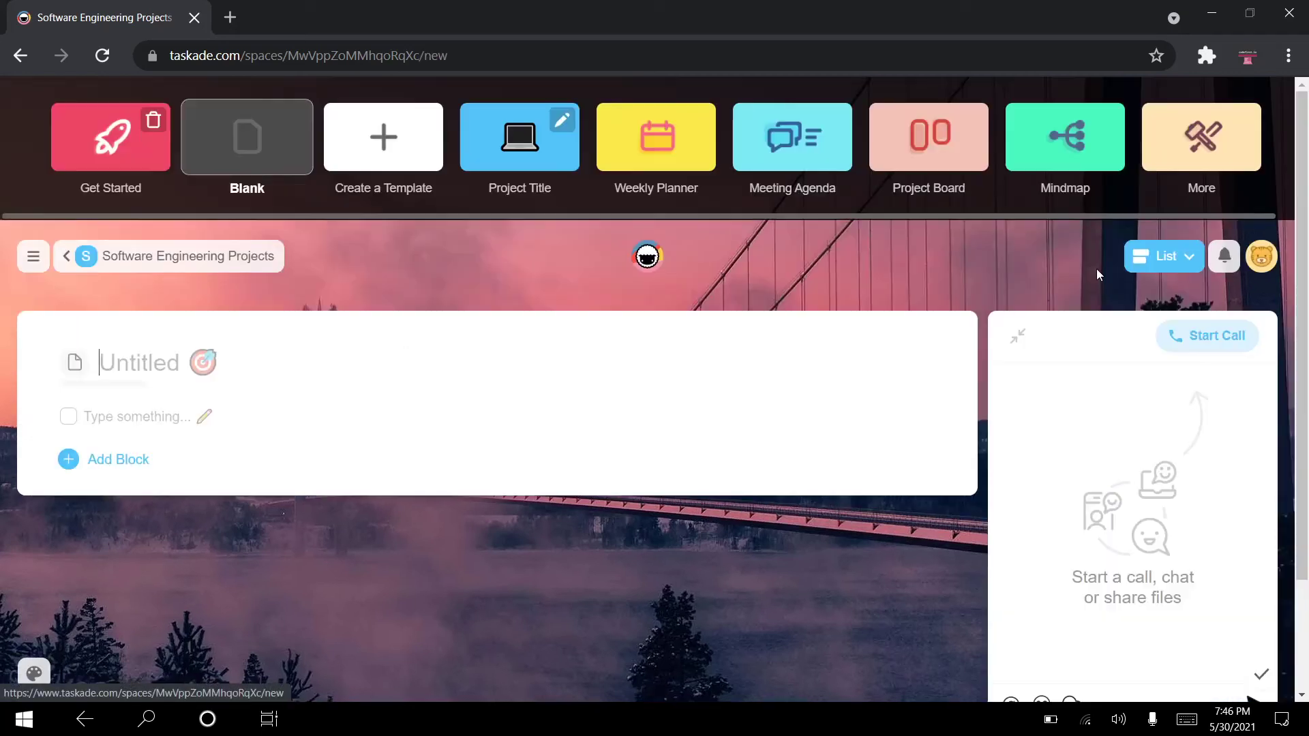
click(124, 365)
text(Brainst)
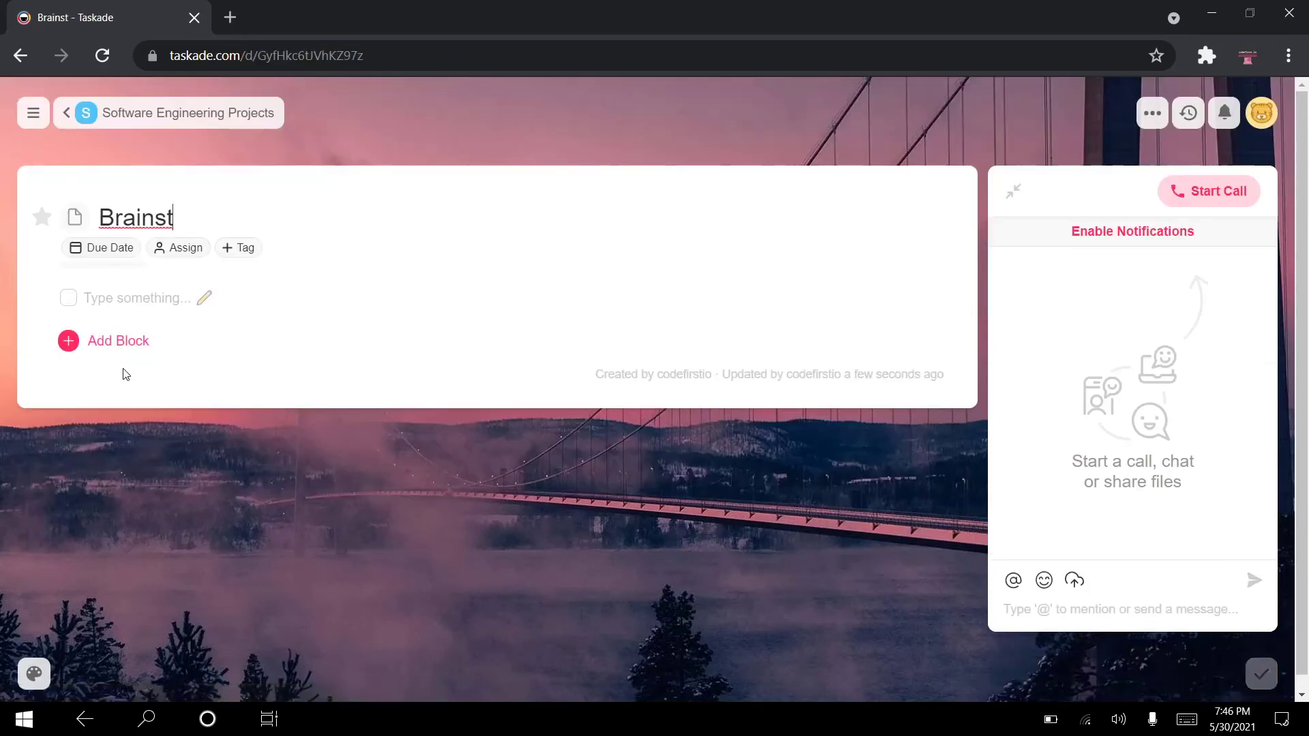
text(orming - )
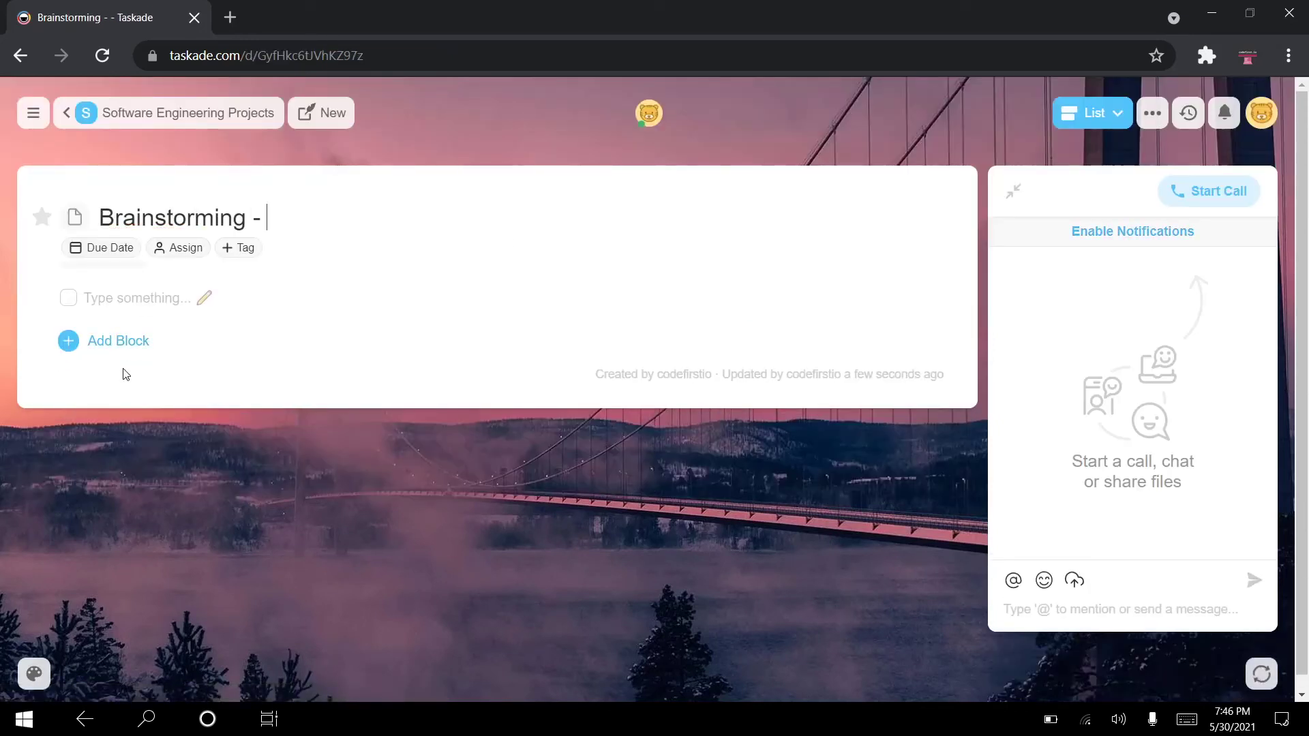
text(Supermarket)
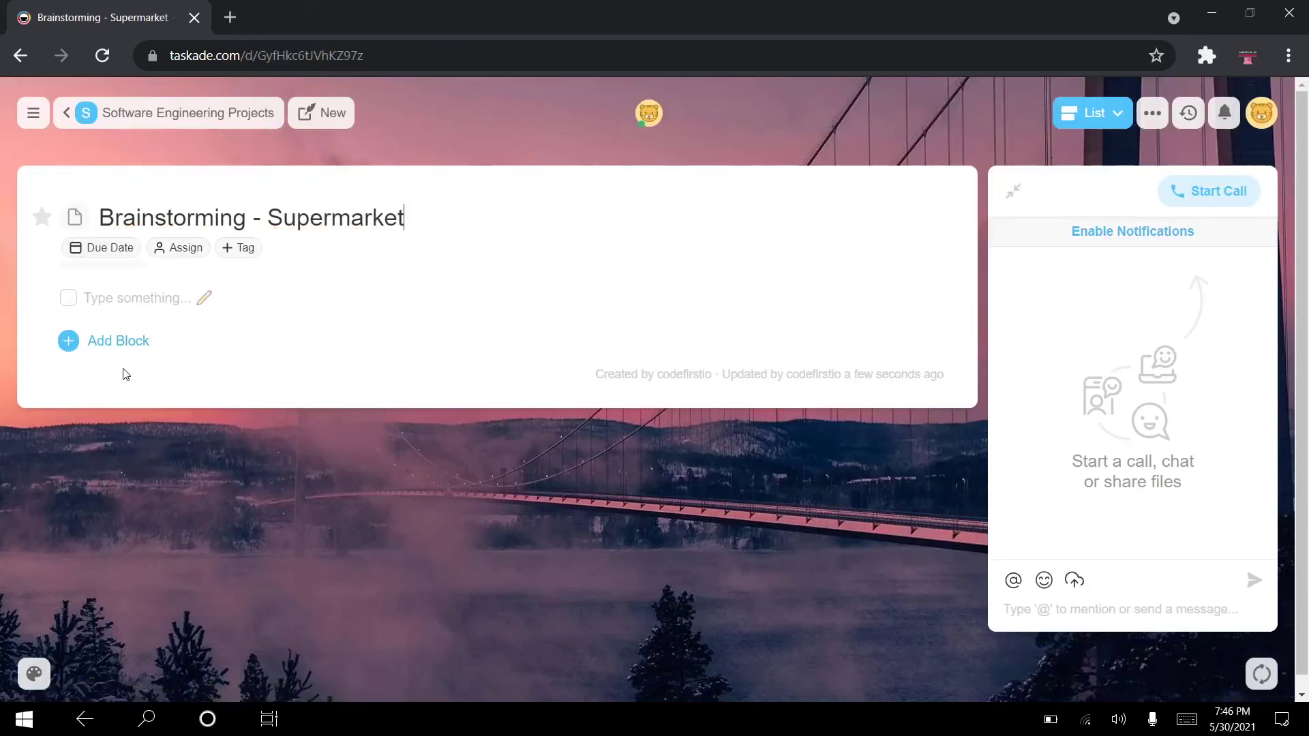
- Switch the brainstorming project to the Mindmap view and collapse its chat panel
click(1099, 109)
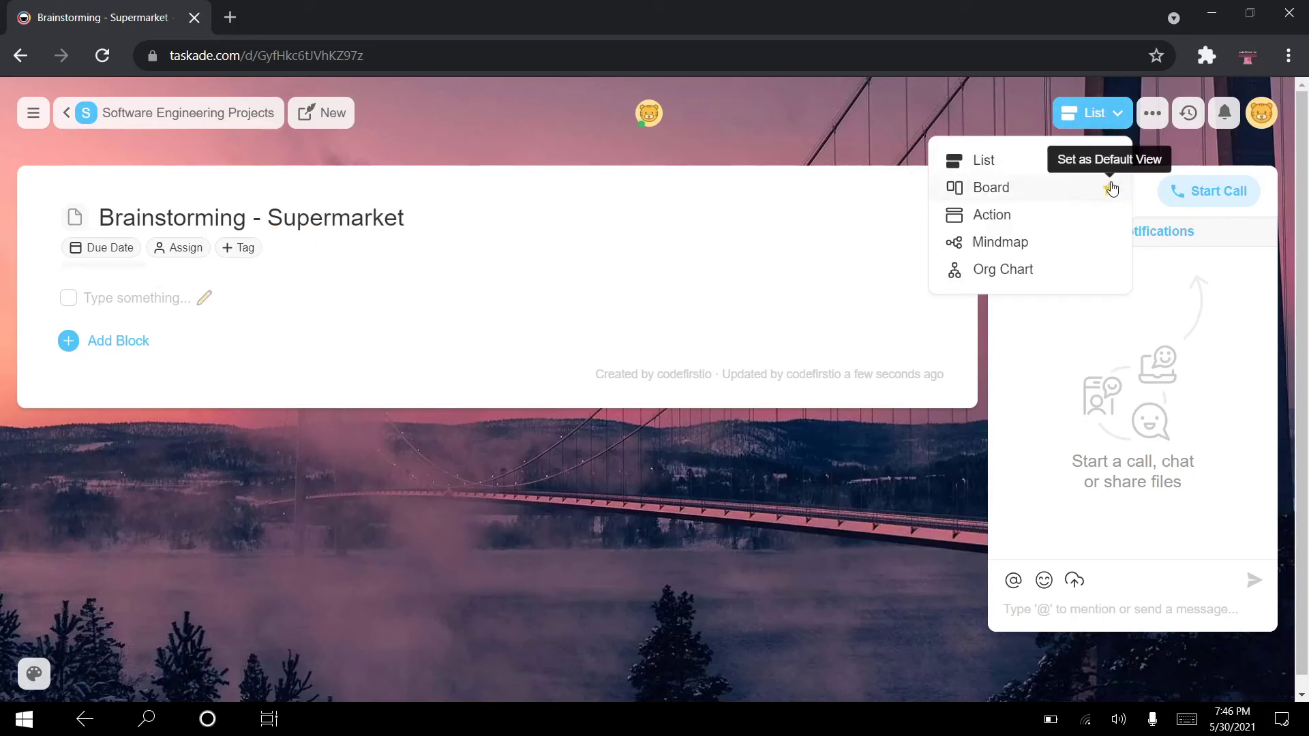
click(1020, 244)
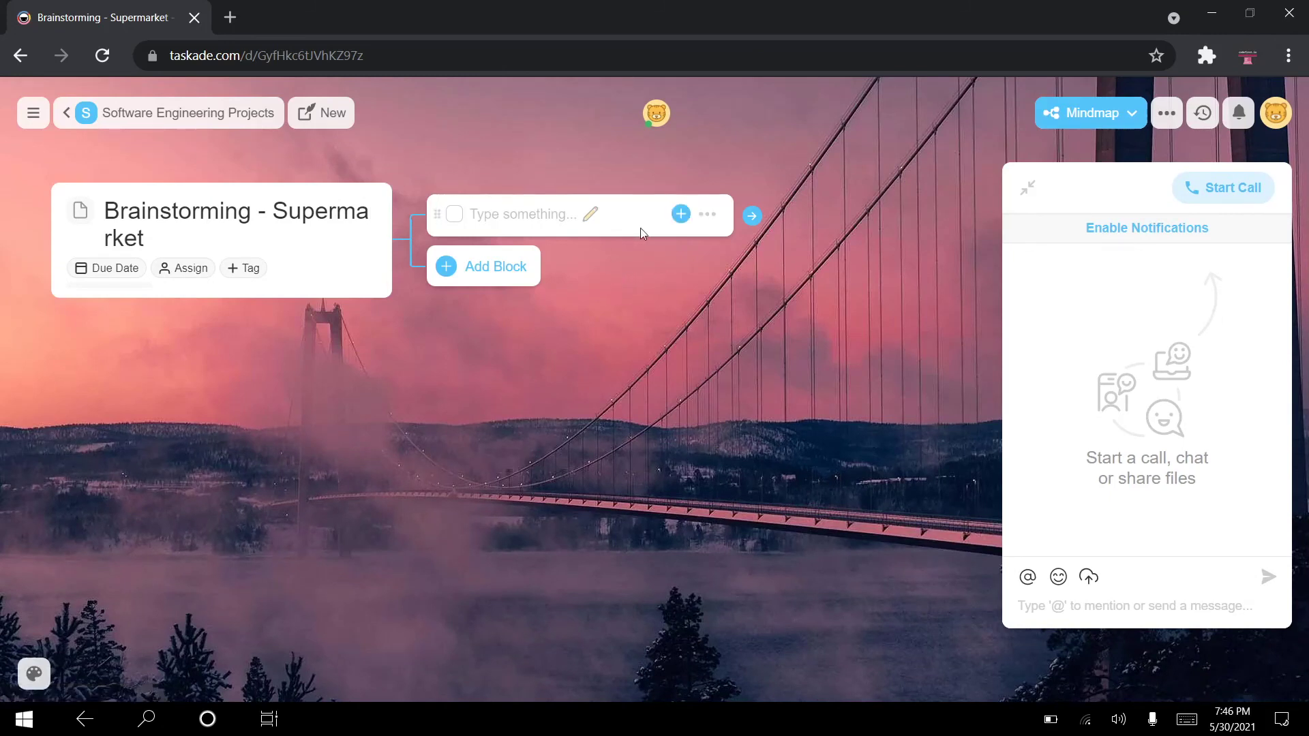
click(1024, 188)
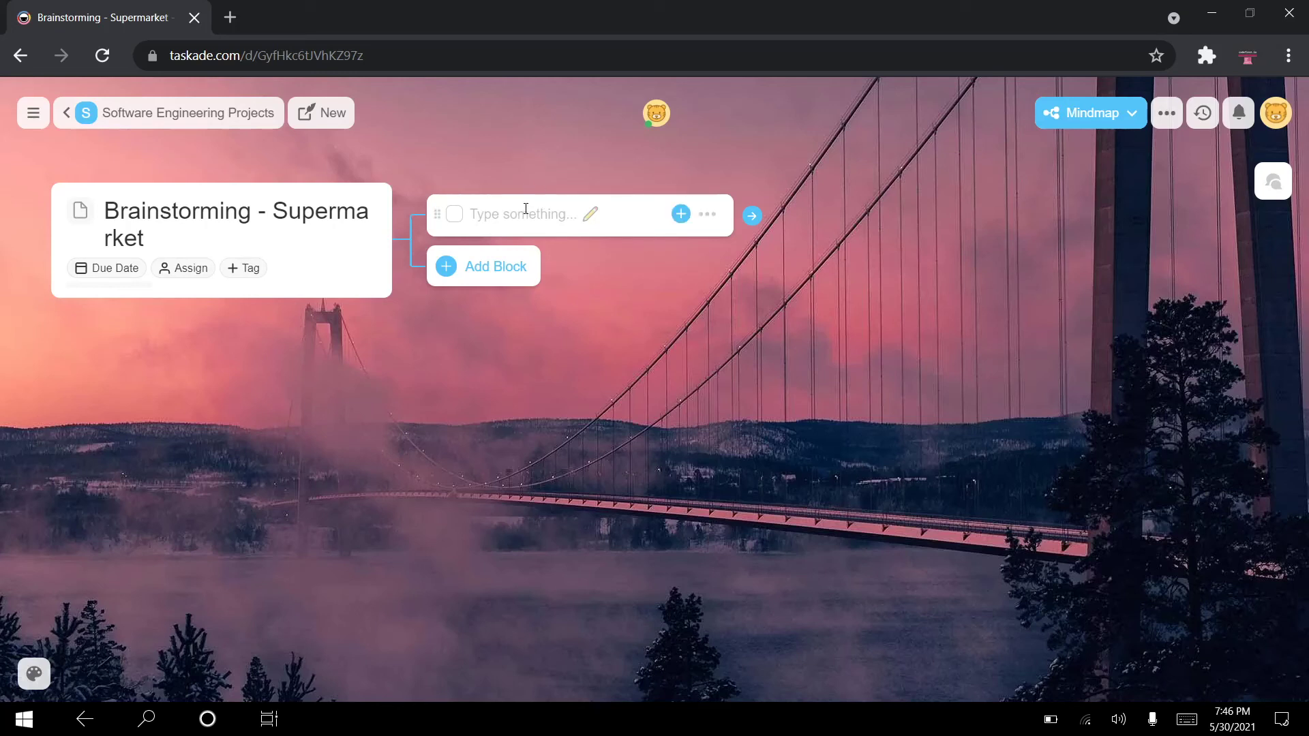
- Replace the empty checkbox node of the mindmap with a bullet block titled "Front-end"
click(707, 214)
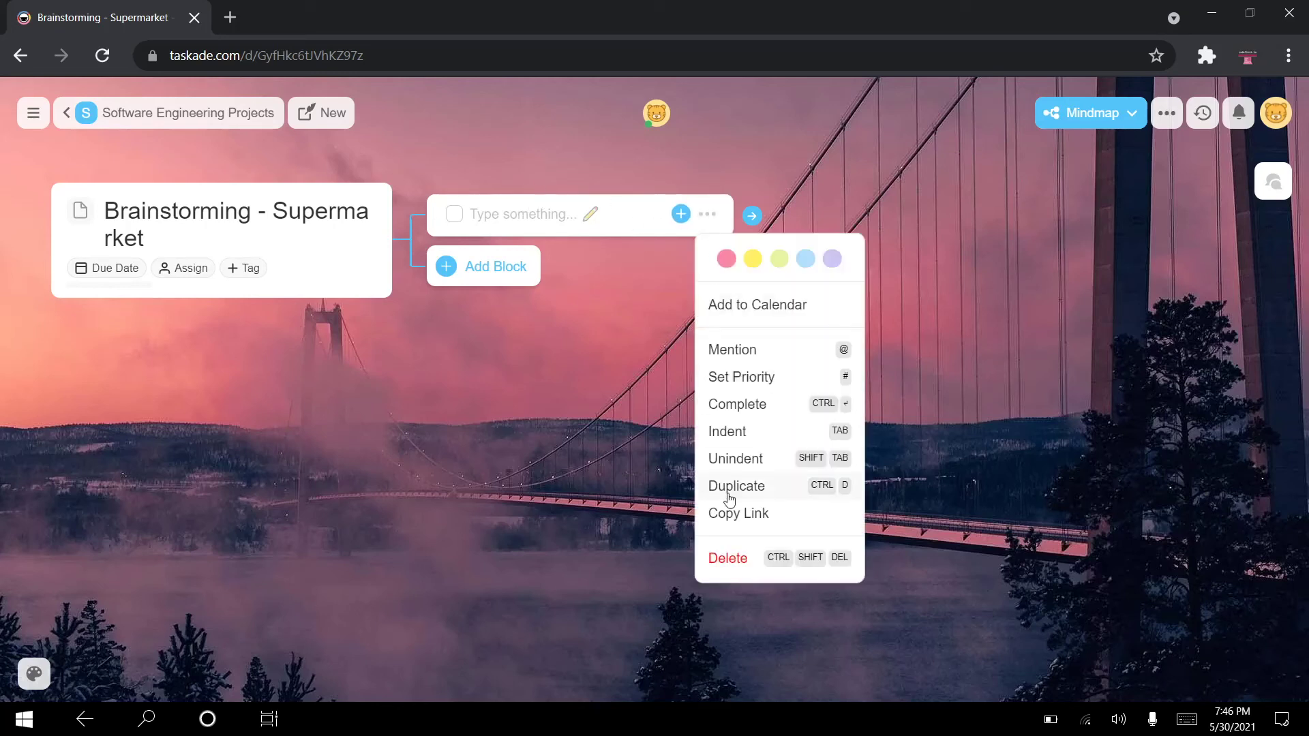
click(724, 555)
click(505, 240)
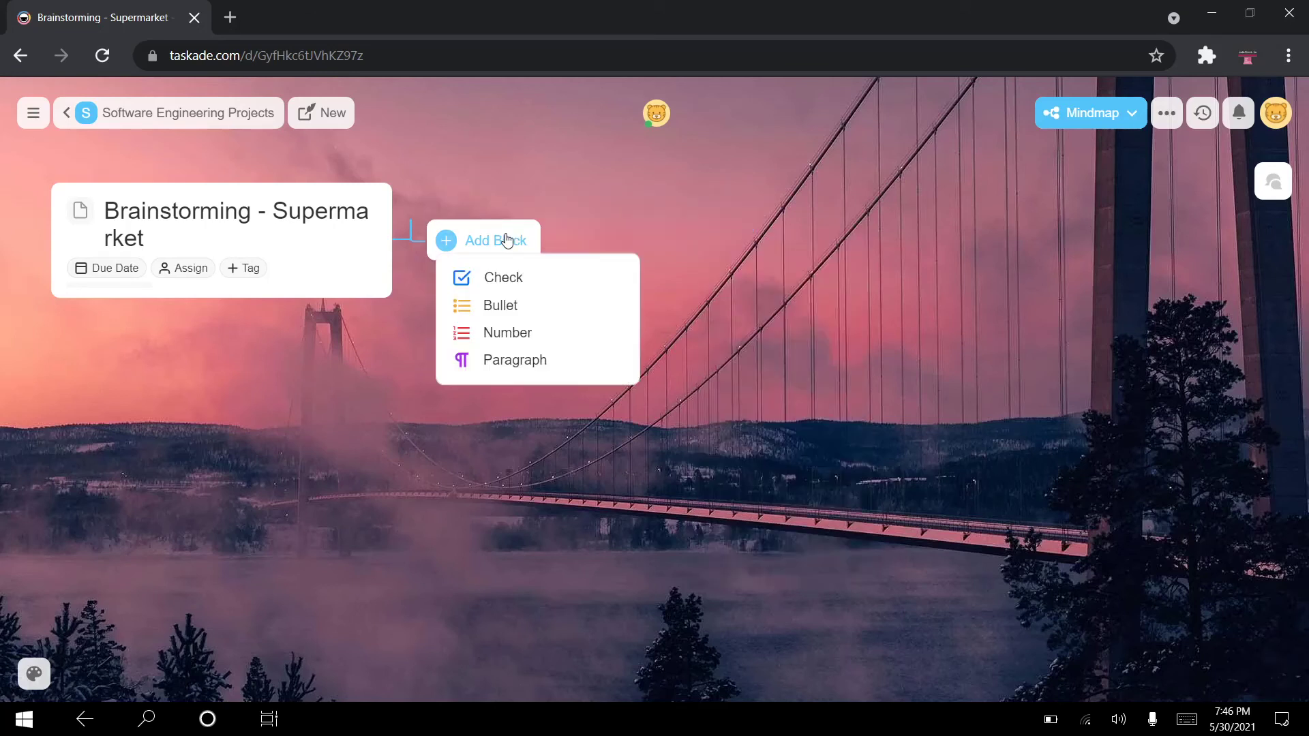
click(501, 304)
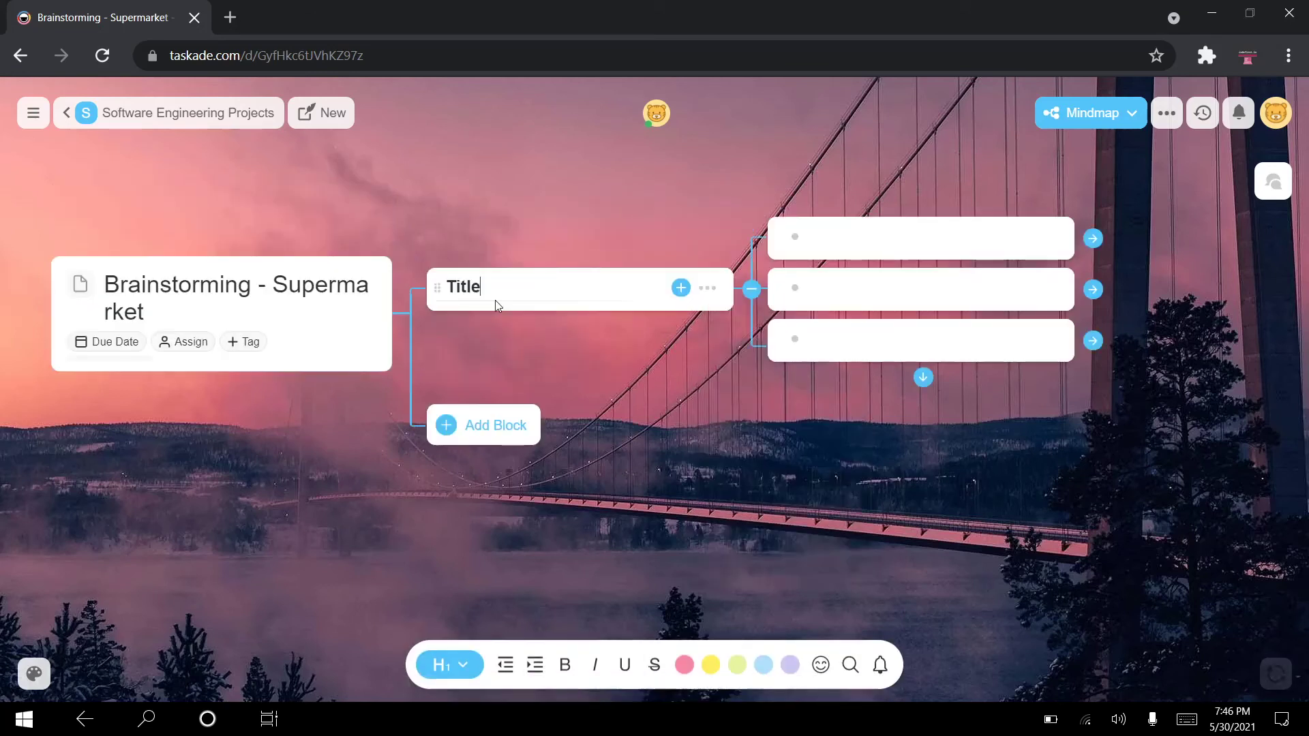
drag(510, 290, 431, 292)
text(Front-end)
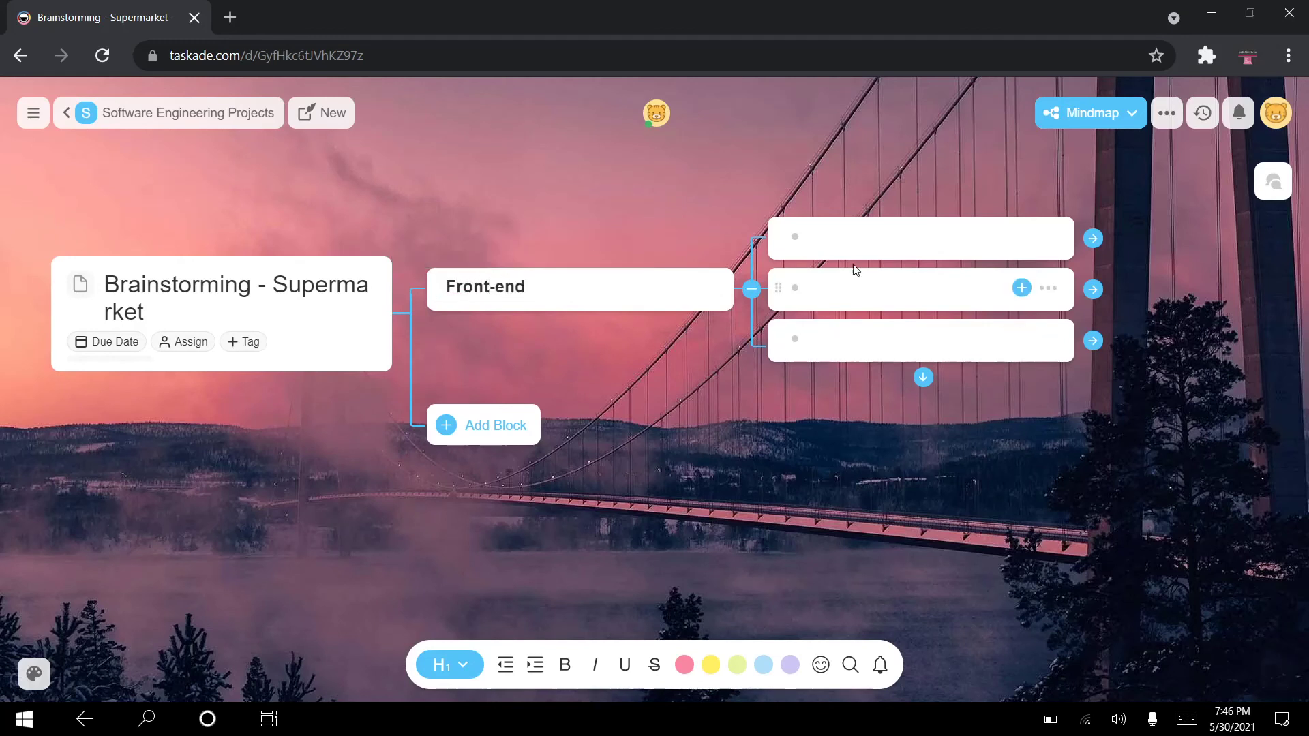
- Fill the three bullets under Front-end with "Login Screen", "Main dashboard interface" and "CSS theme"
click(837, 236)
text(Lo)
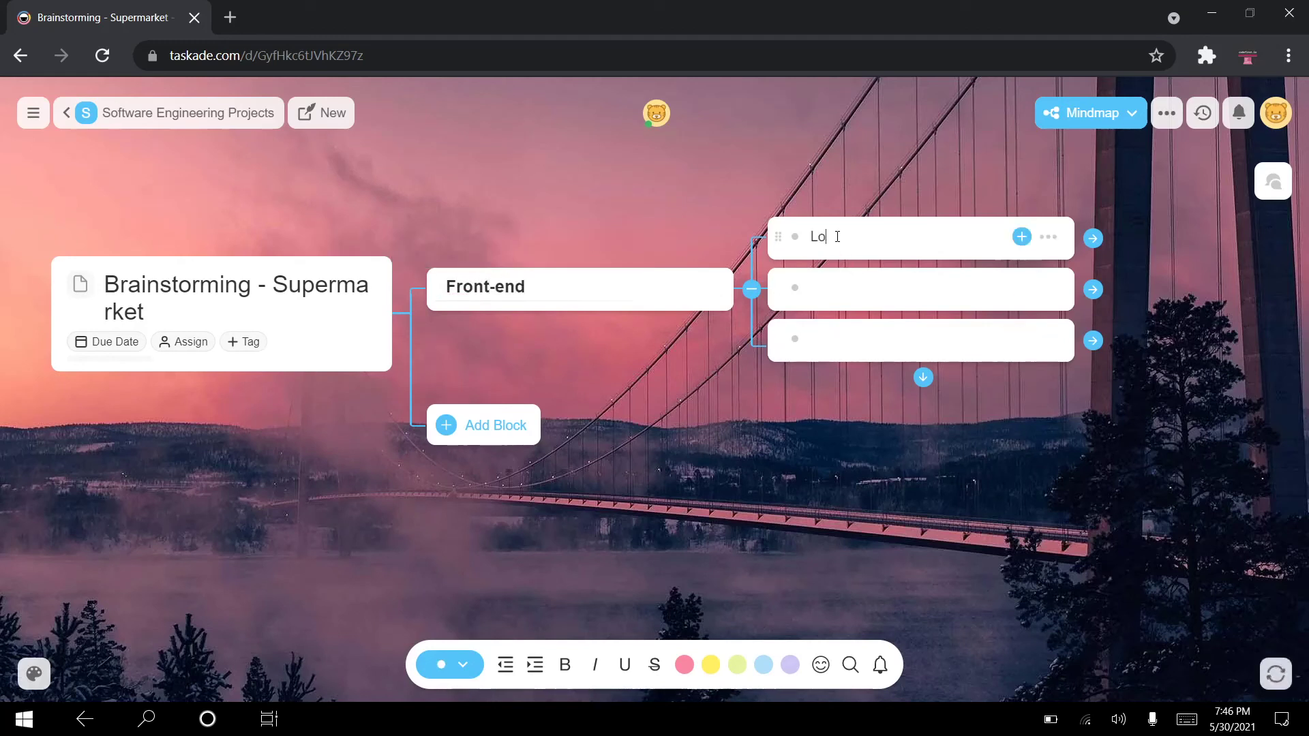
text(gin Screen)
key(Down)
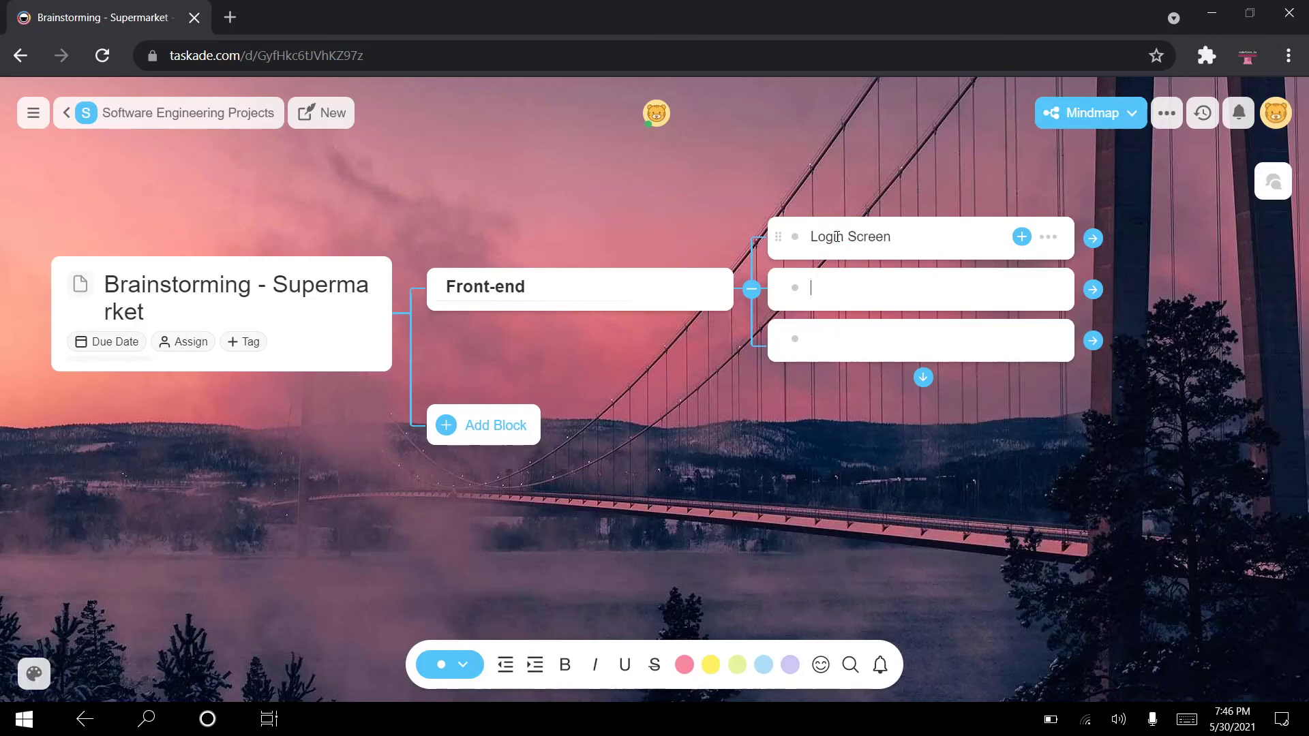
text(Main dashbo)
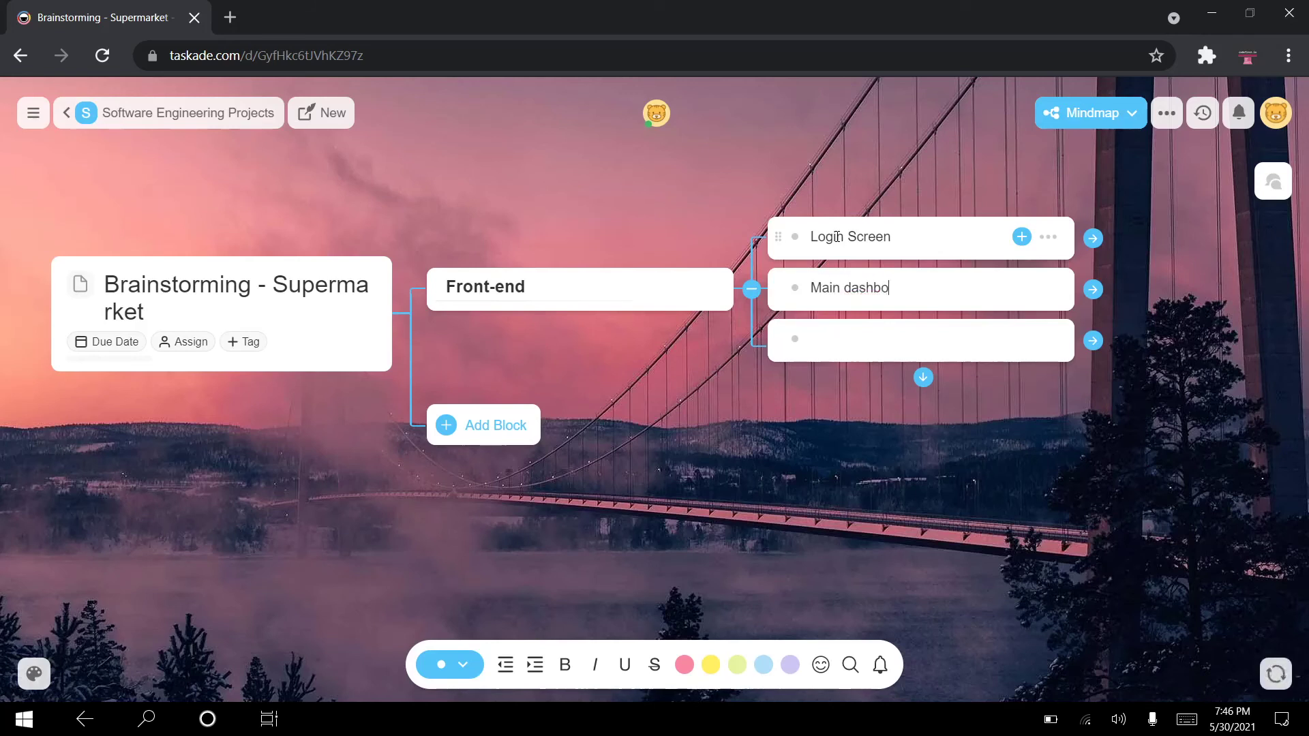
text(ard i)
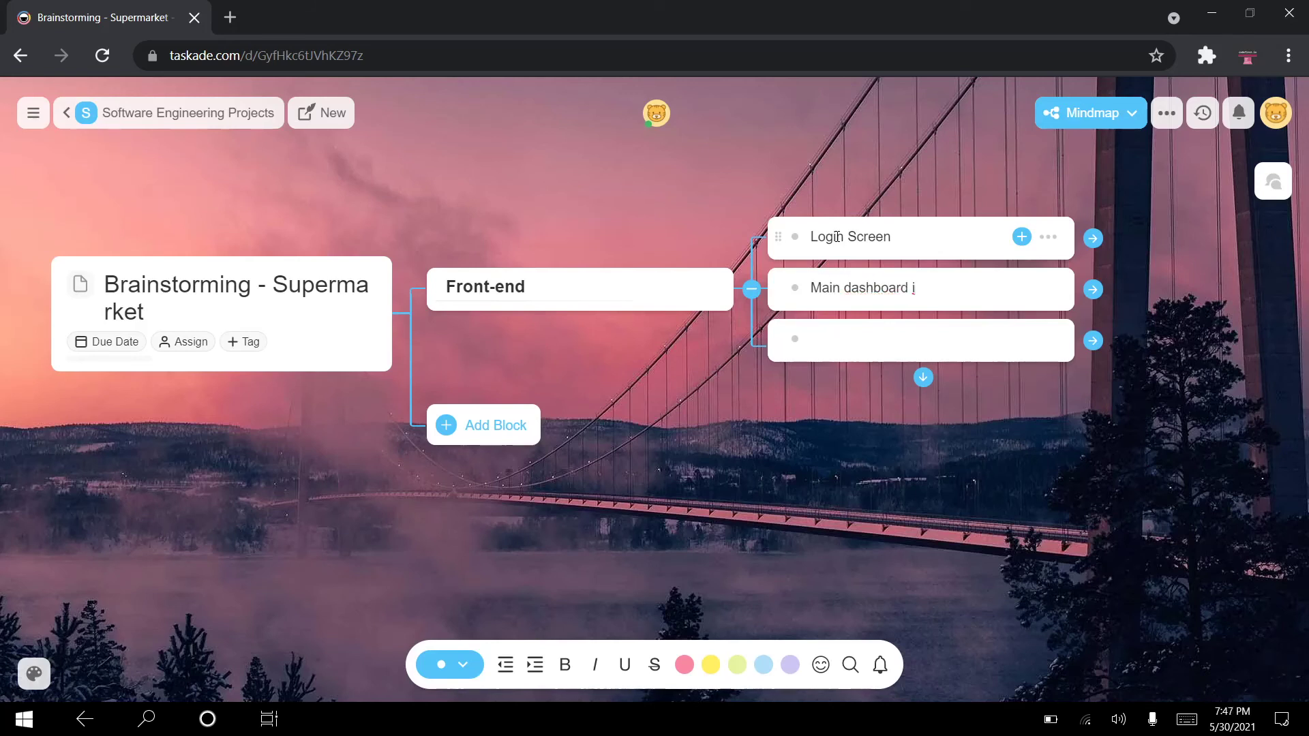
text(nterface)
key(Down)
text(CSS tehe)
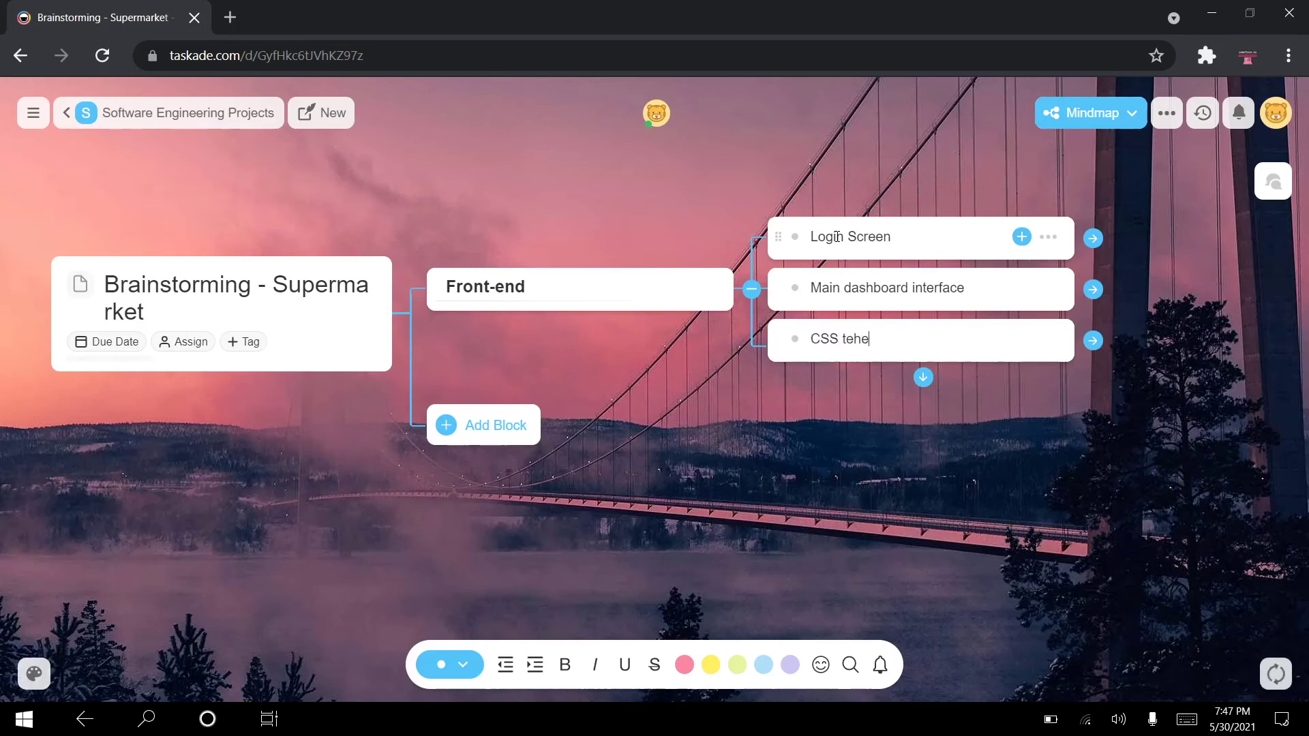
key(BackSpace)
key(BackSpace)
key(BackSpace)
text(heme)
- Add two child nodes to CSS theme named "Red/beige pallet" and "Blue/beige pallet"
click(1092, 340)
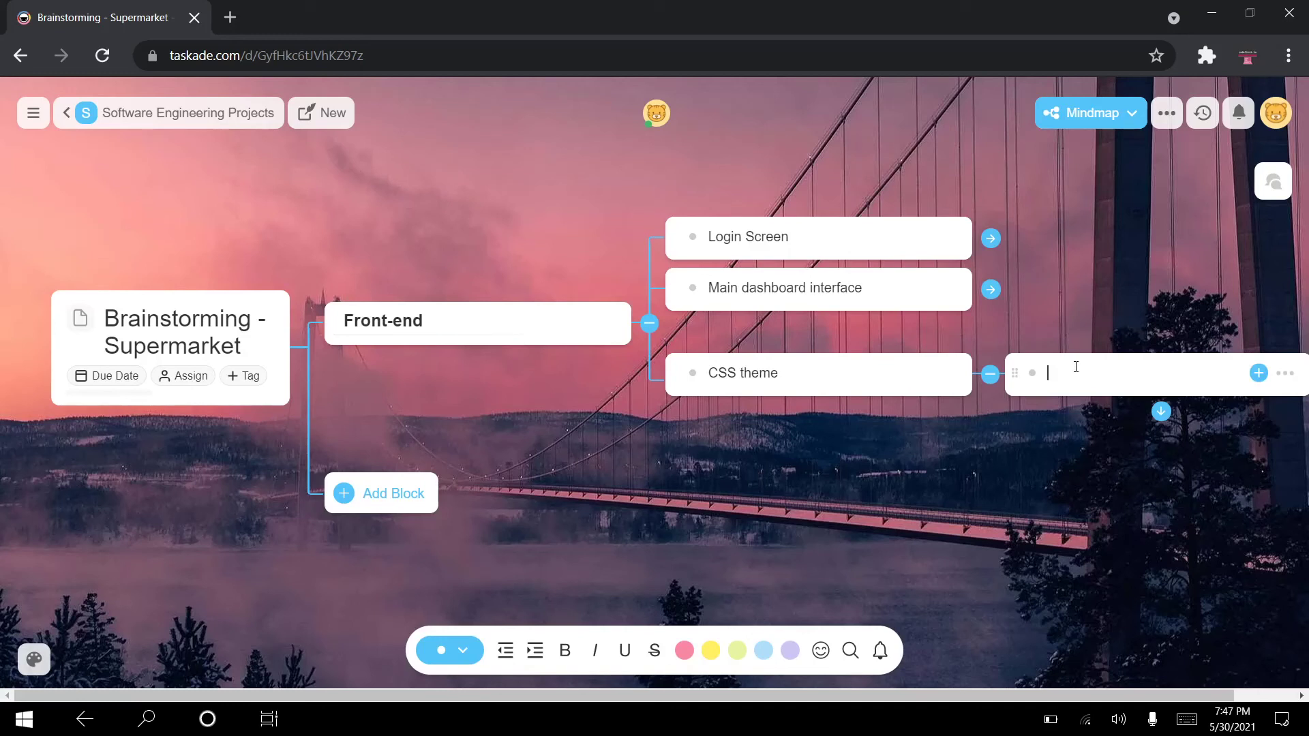
text(Red/b)
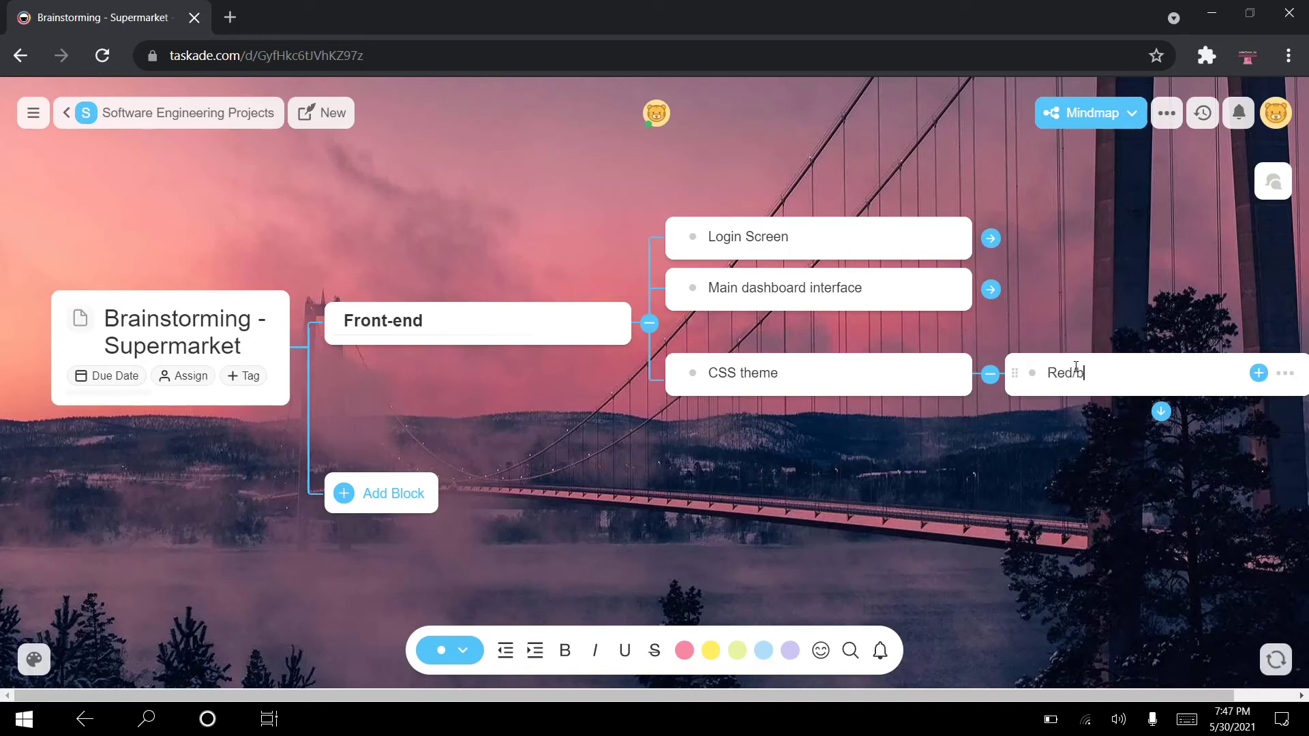
text(eige pallert)
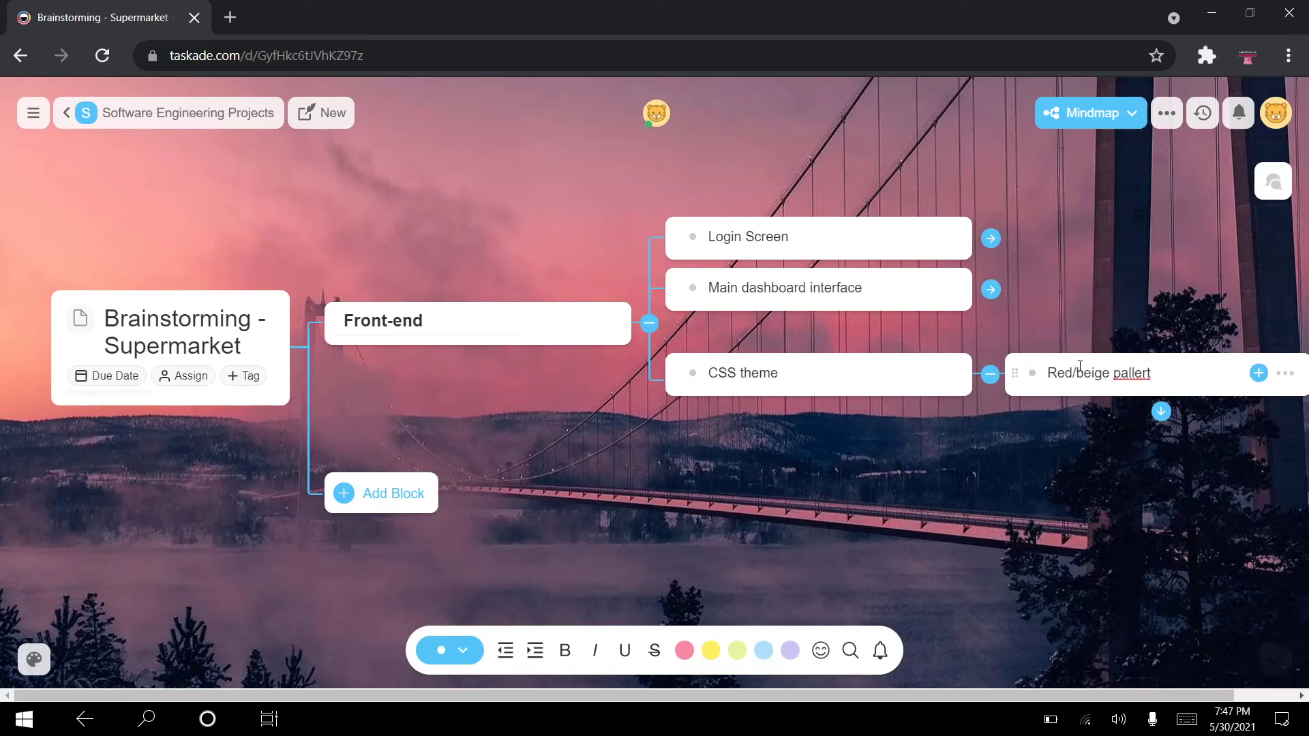
key(BackSpace)
key(BackSpace)
text(t)
key(Return)
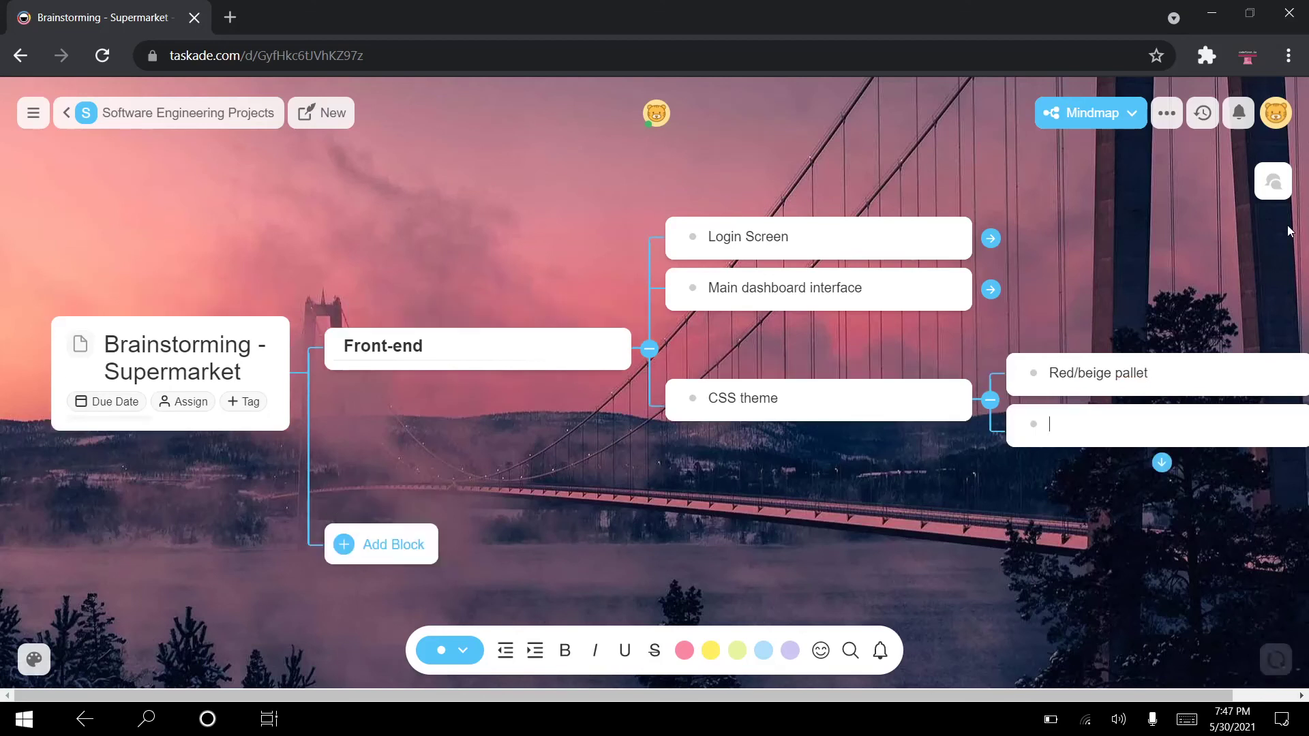
text(Bl)
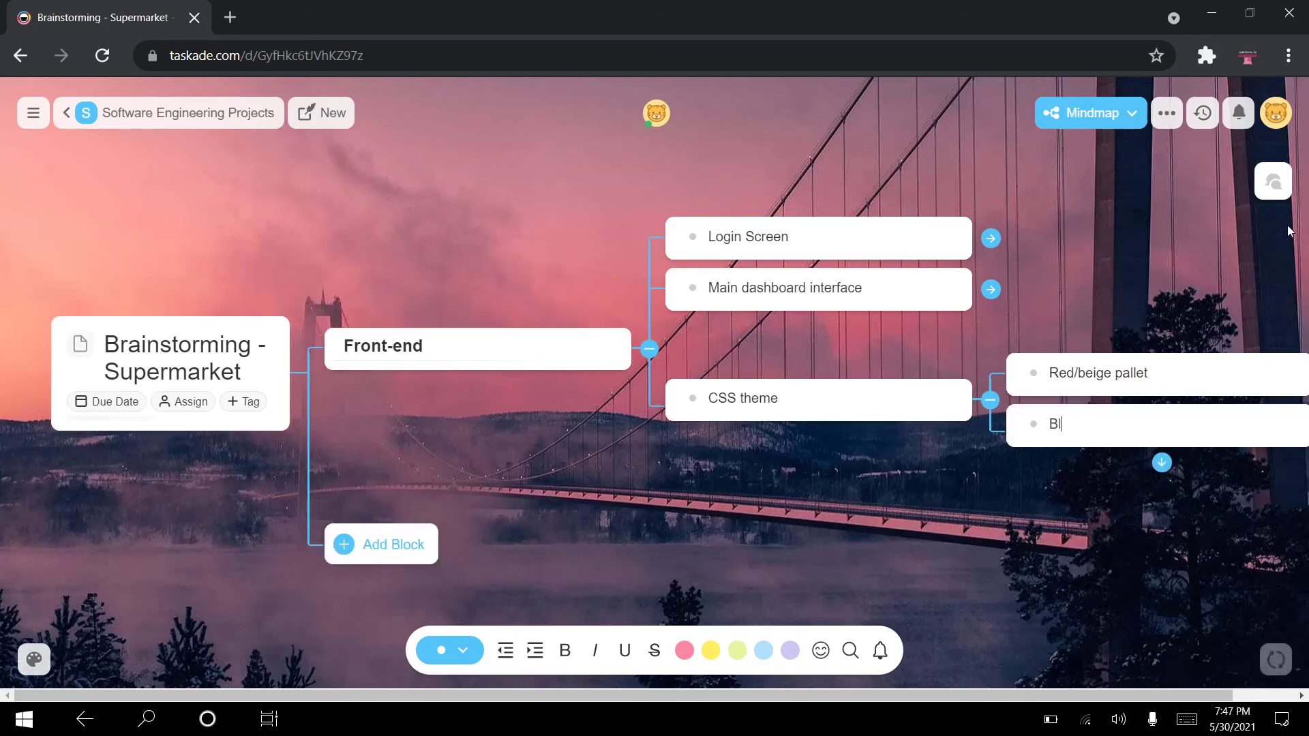
text(ue/beige pallet)
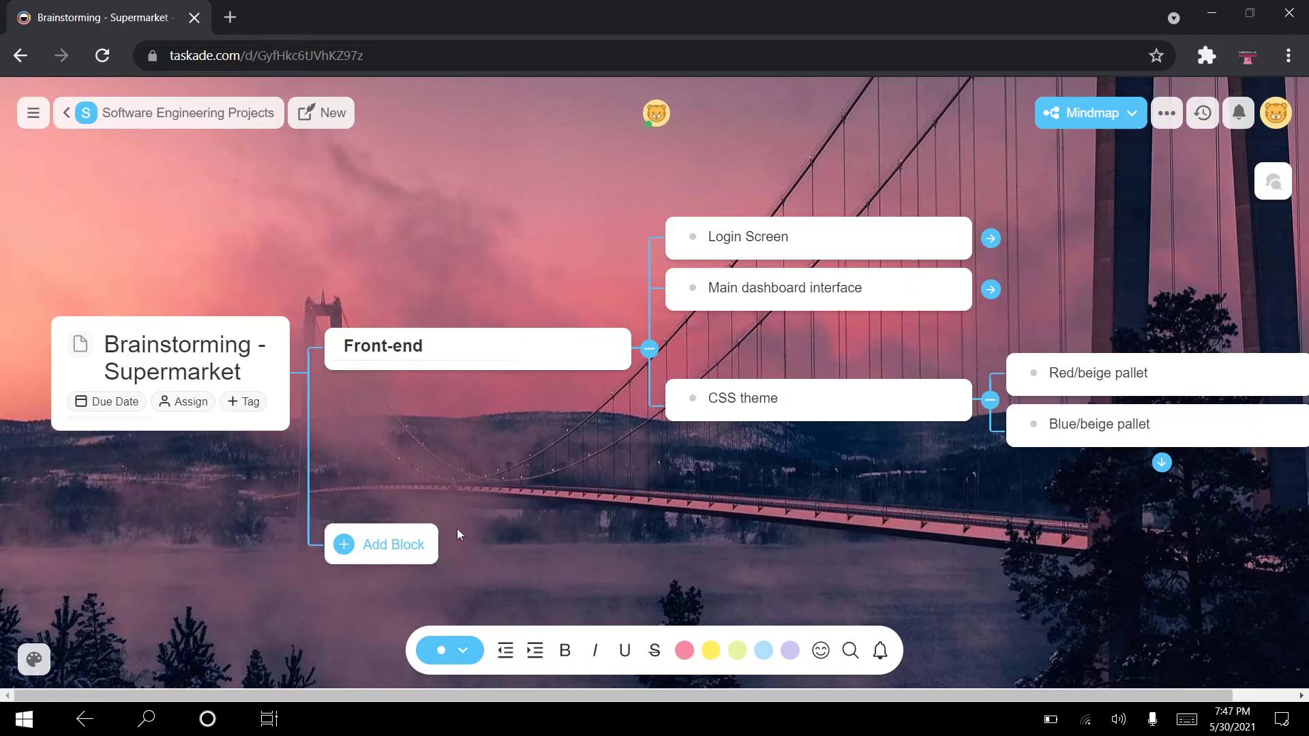
- Add a second bullet block to the mindmap and title it "Backend"
click(414, 544)
click(409, 454)
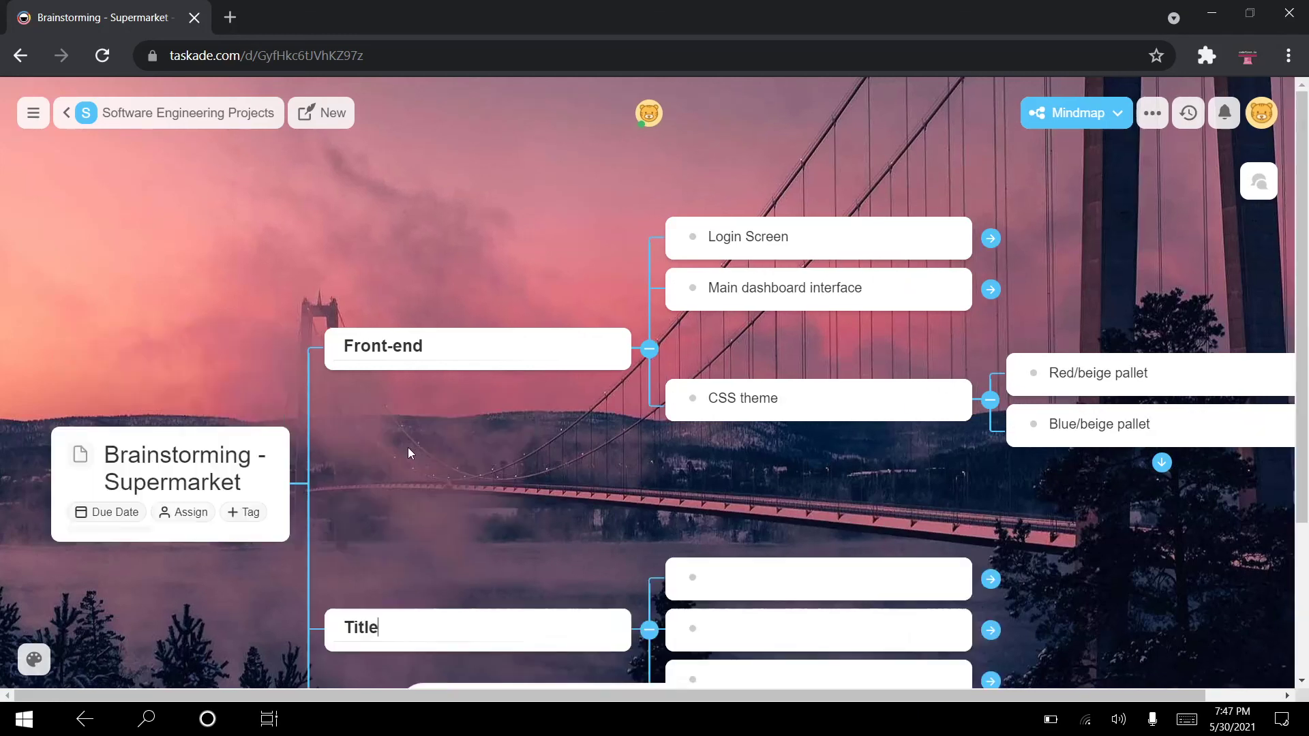
text(Tit)
key(BackSpace)
key(BackSpace)
key(BackSpace)
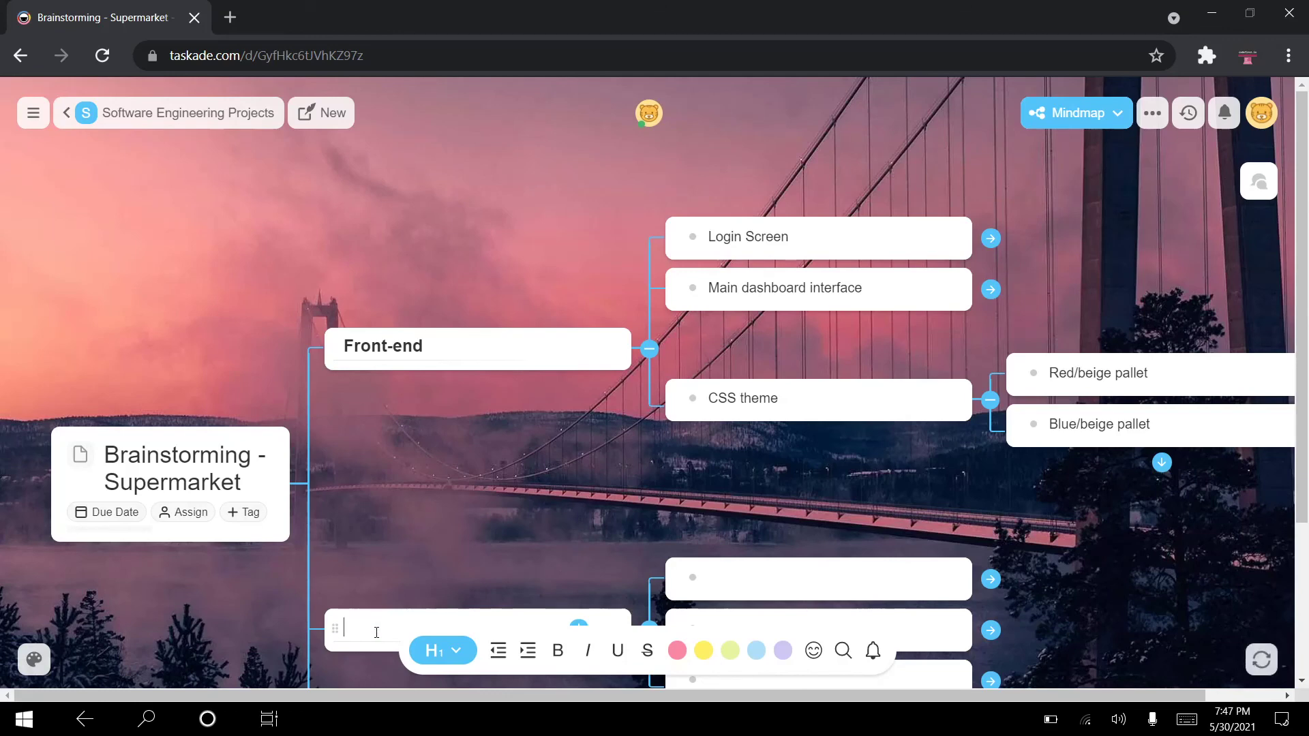
text(Backend)
- Name the first bullet under Backend "Database" and give it a child node named "NoSQL"
click(791, 572)
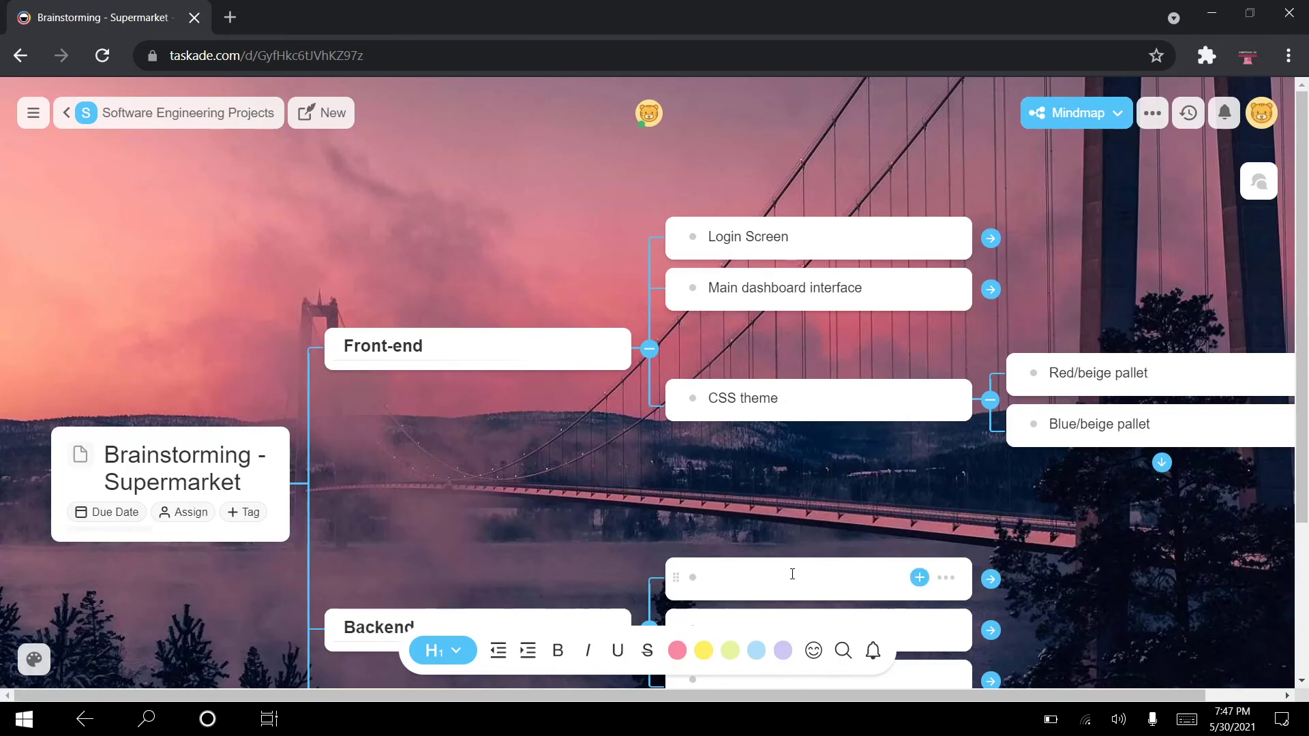
scroll(792, 574, down, 3)
text(Database)
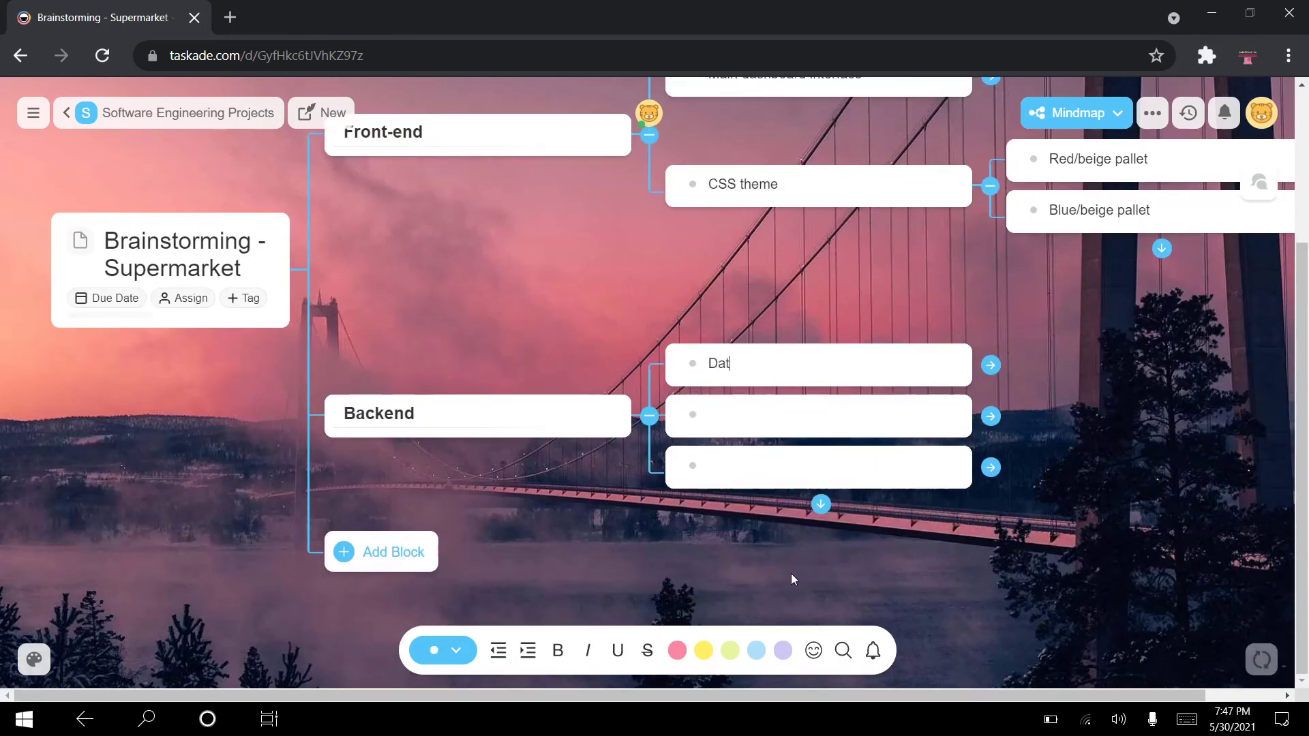
click(991, 365)
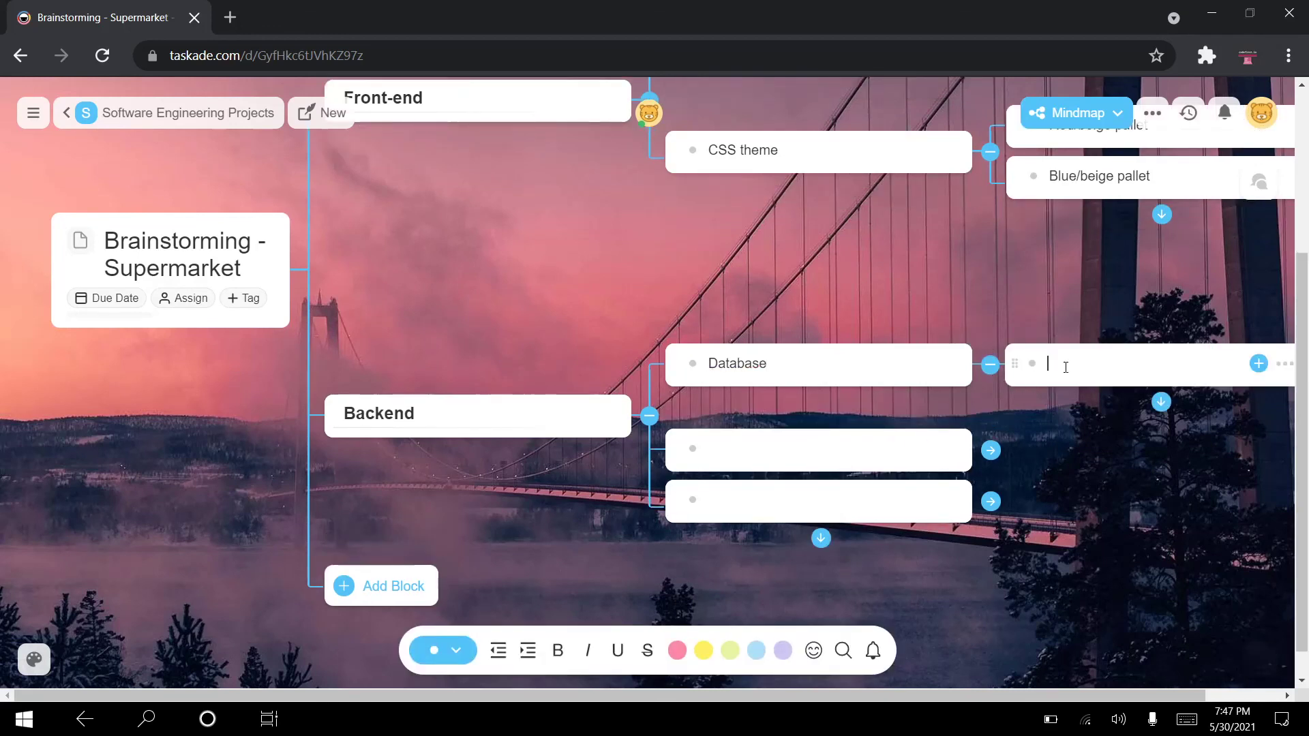
text(NoSQL)
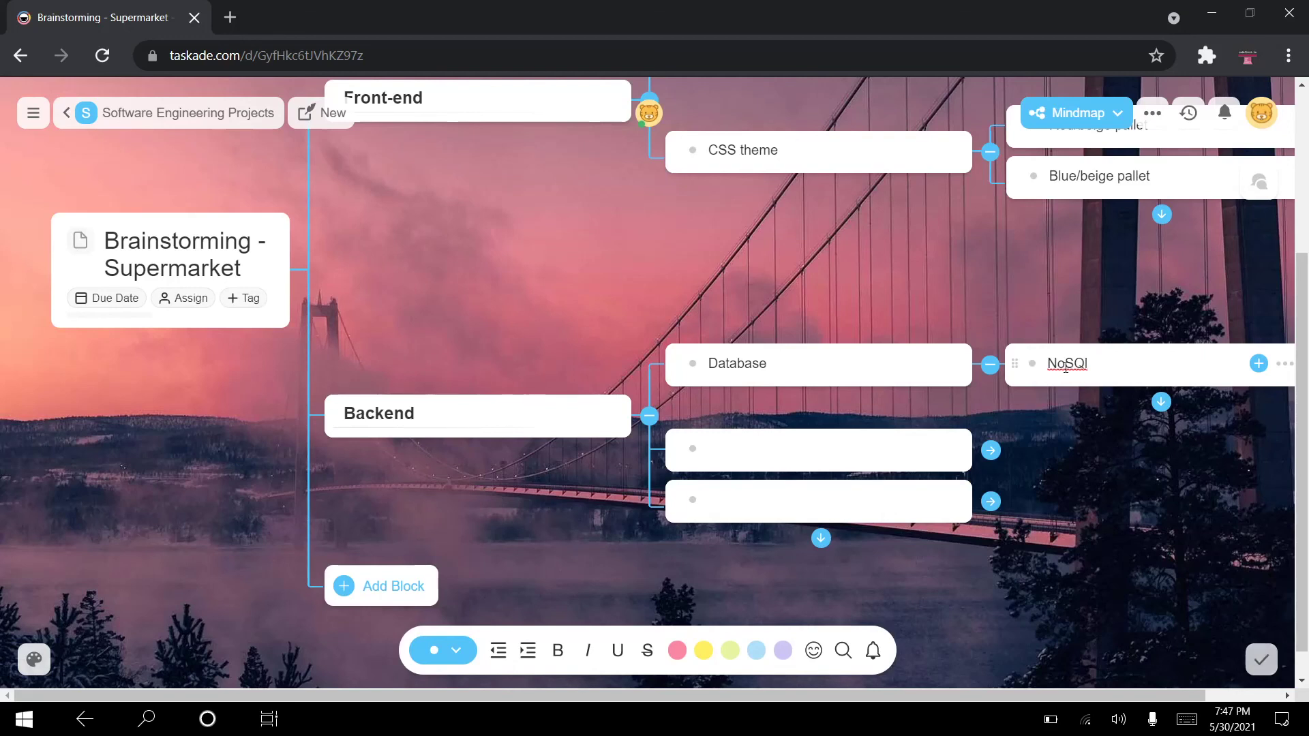
key(Escape)
- Add two child nodes to NoSQL named "MongoDB" and "Firebase Firestore"
drag(806, 697, 893, 697)
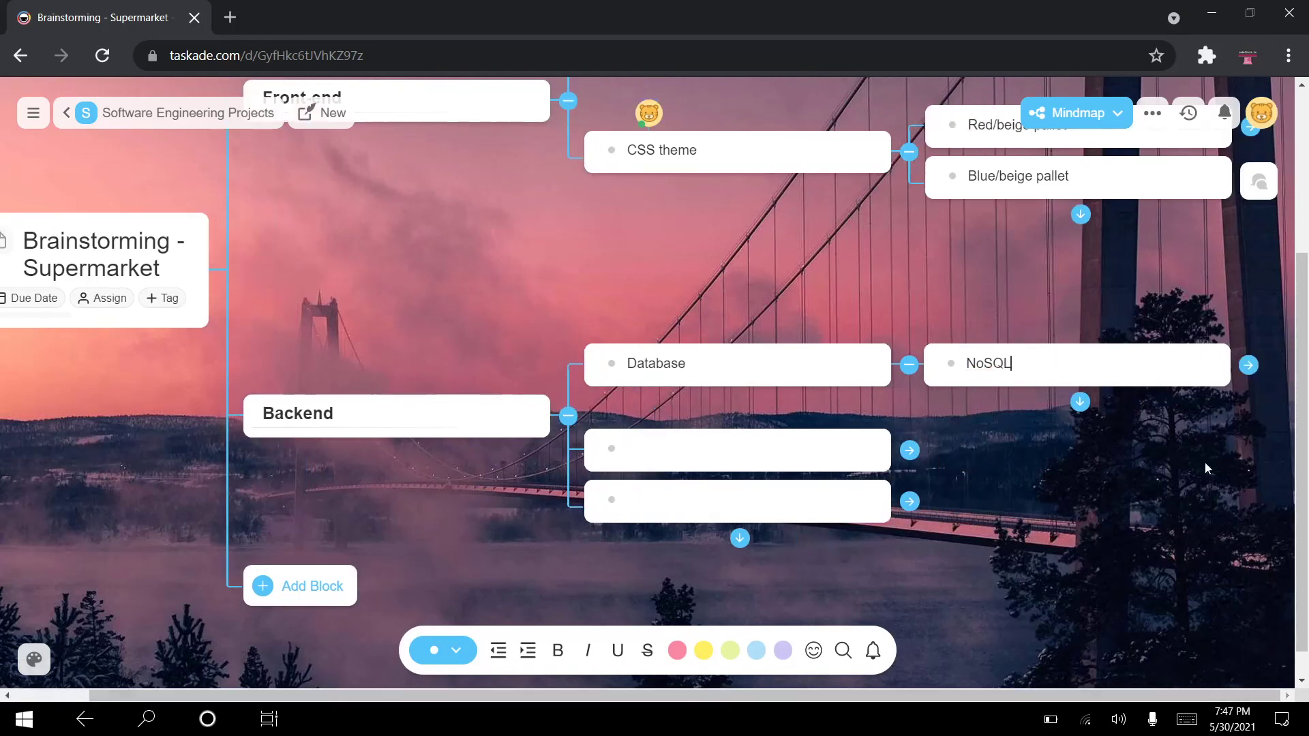
click(1248, 365)
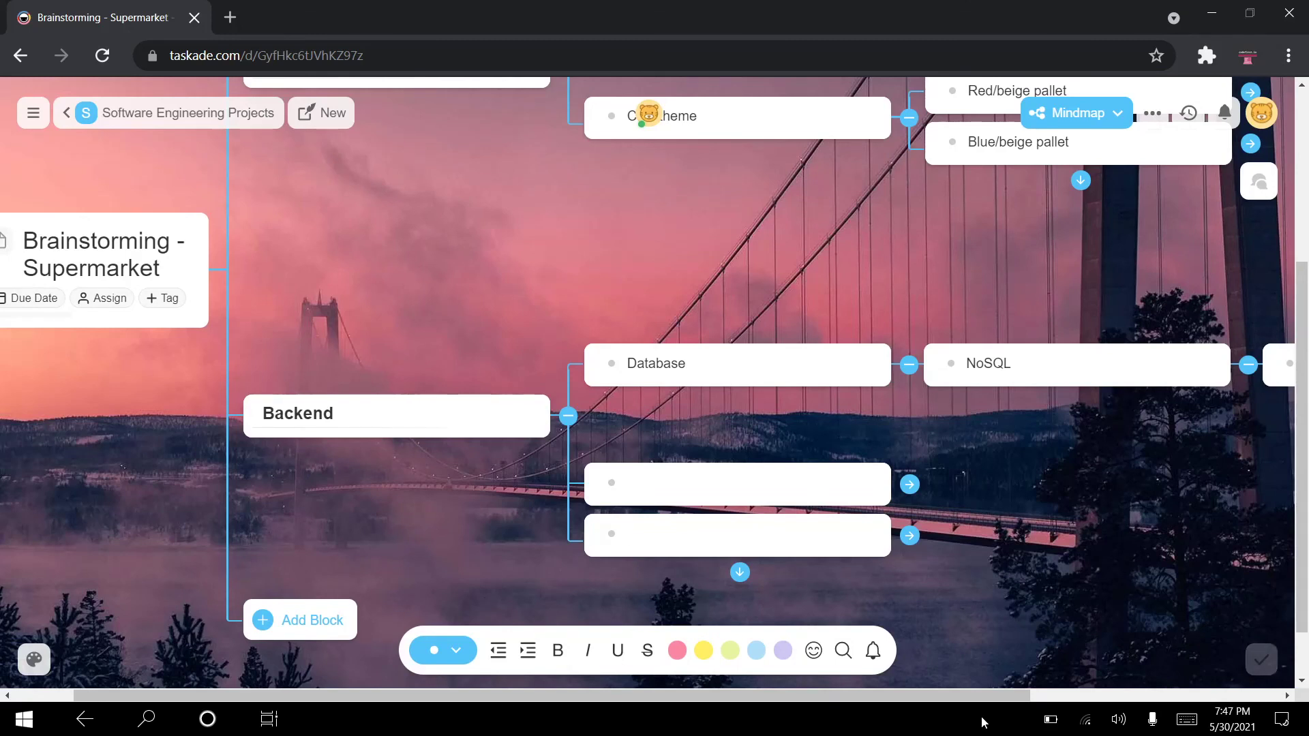
drag(975, 698, 1157, 695)
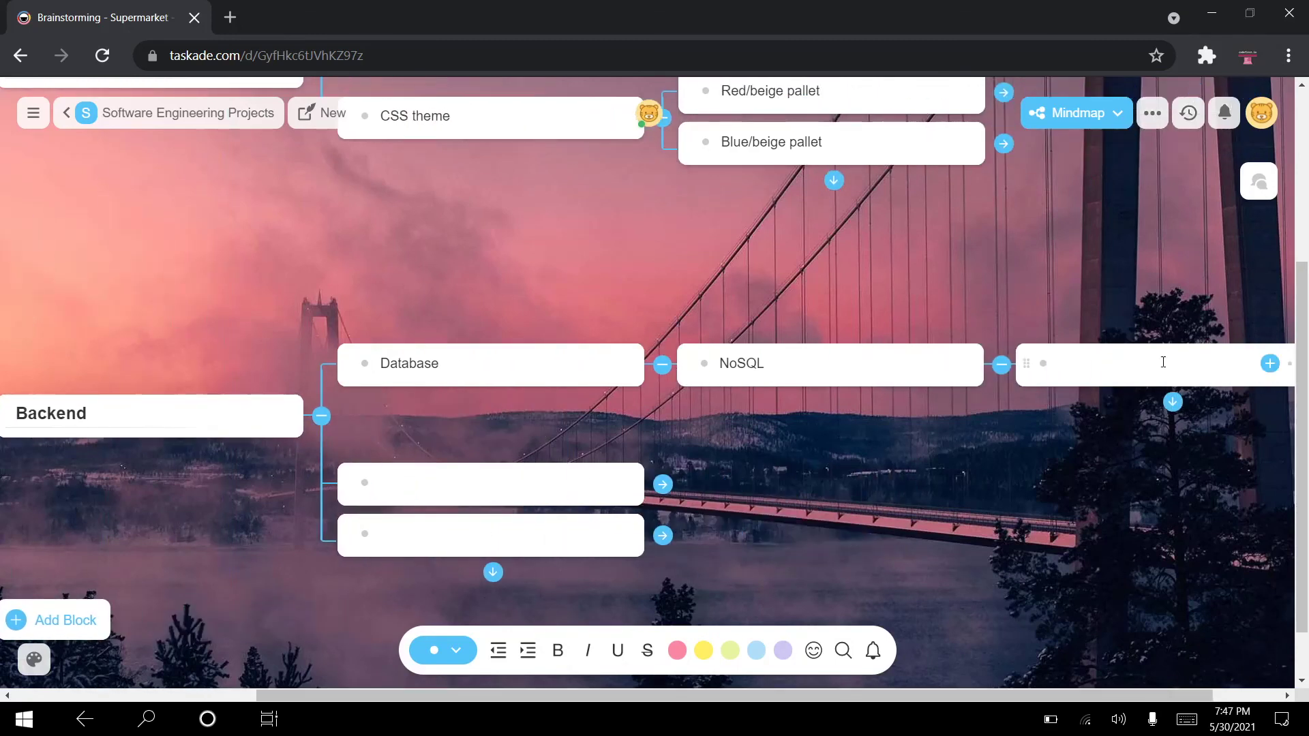
text(MongoDB)
key(Return)
text(Fireb)
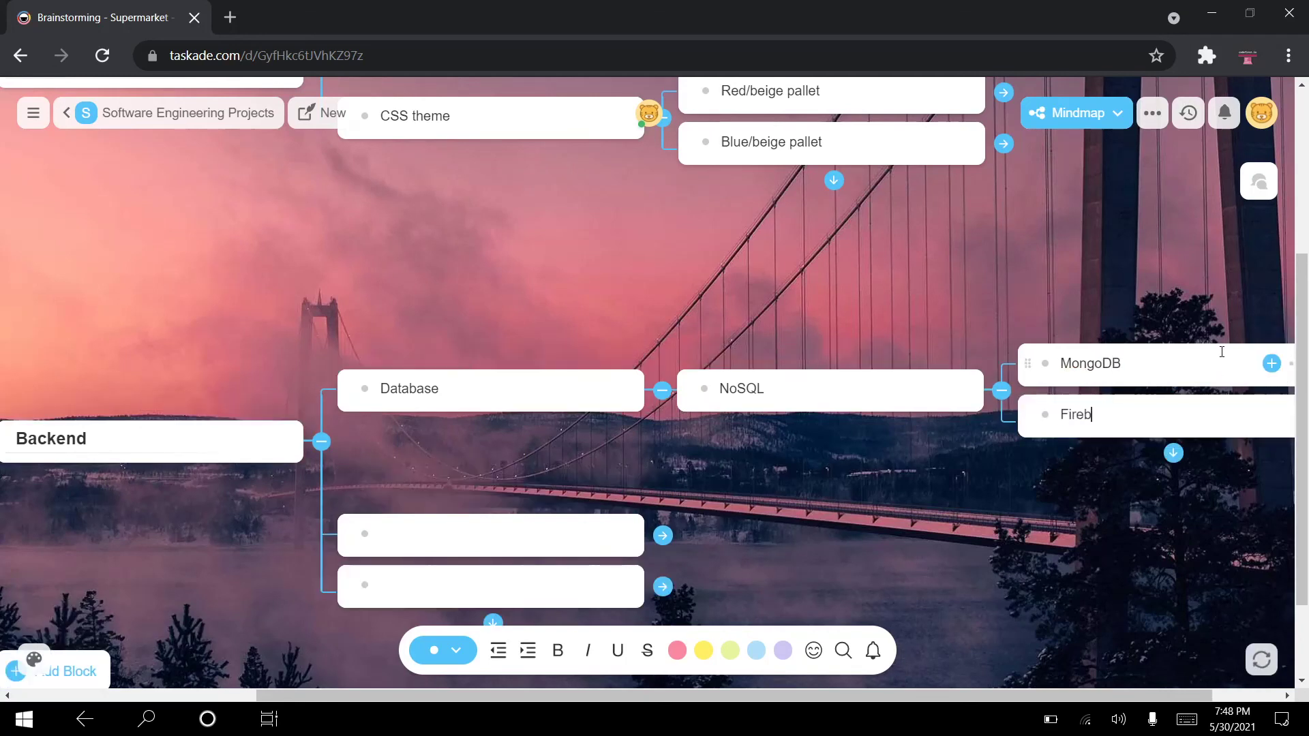
text(ase Firestore)
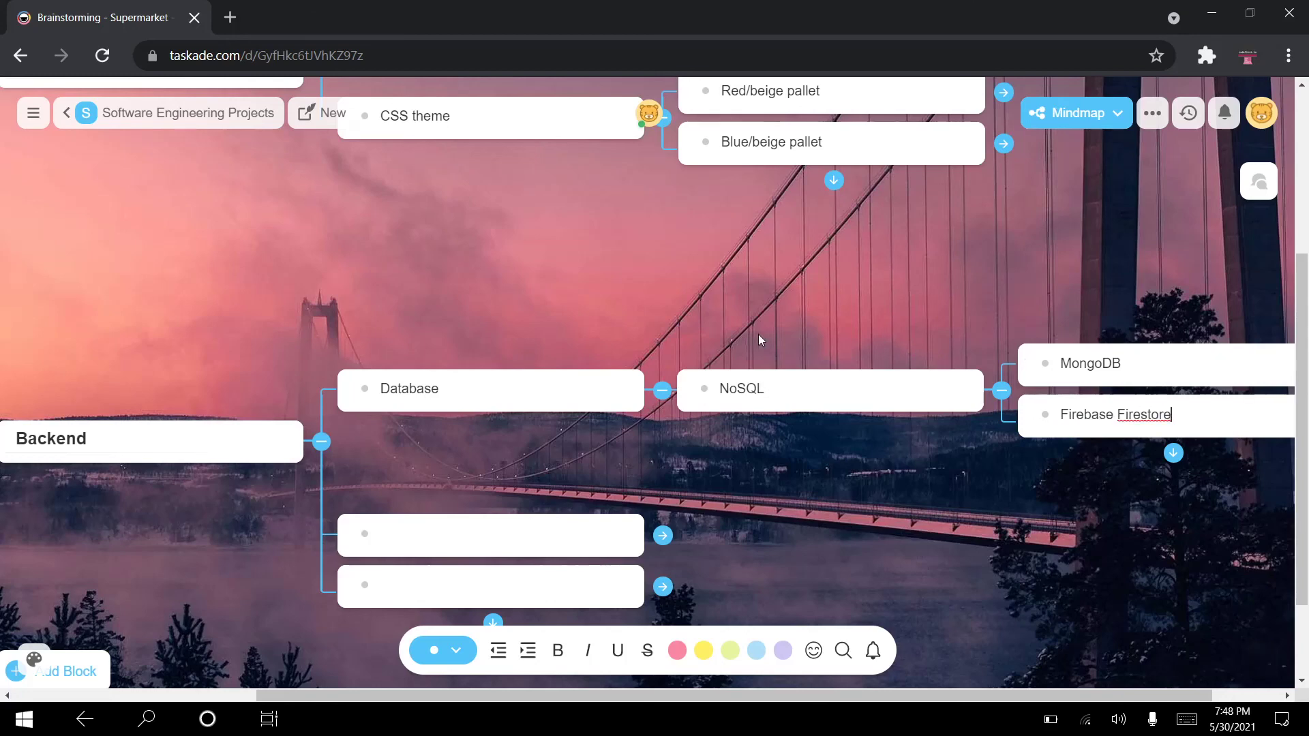
- Look at the Supermarket brainstorm in the Org Chart, Board, List and Mindmap views and return to the Software Engineering Projects workspace
drag(529, 696, 288, 696)
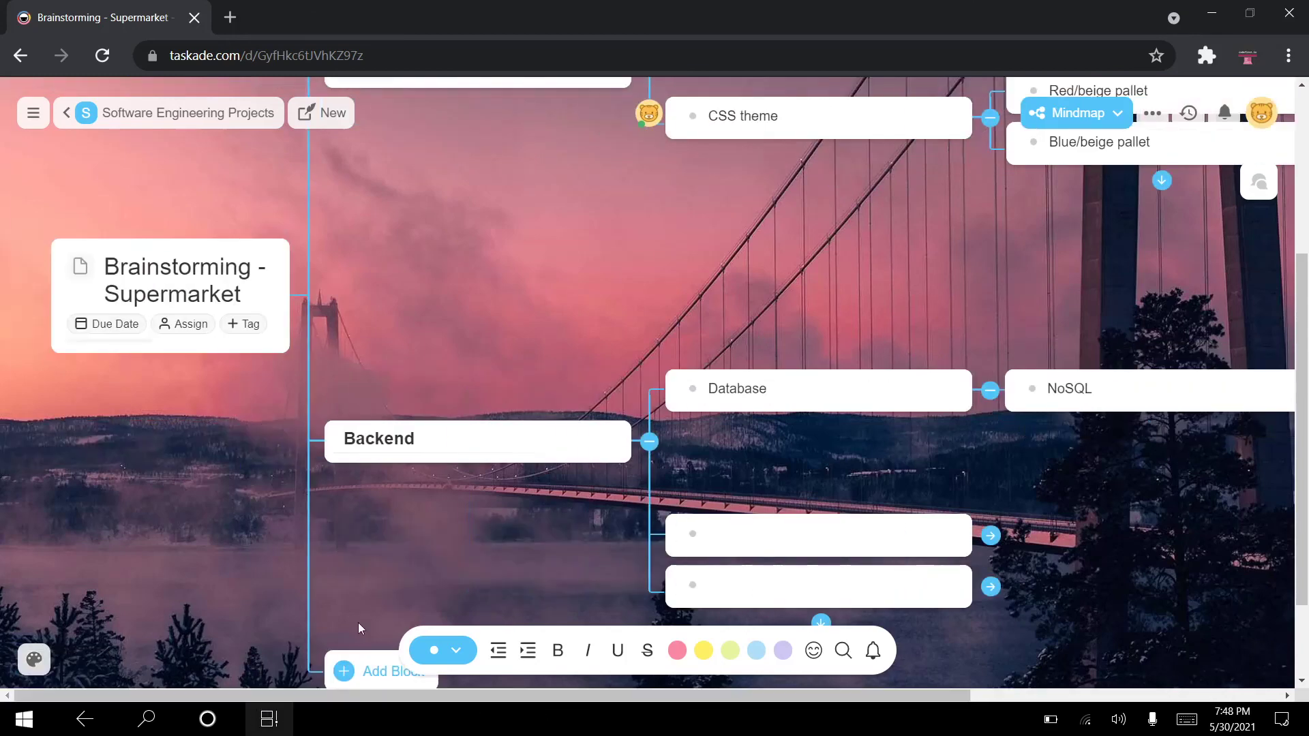
scroll(502, 308, up, 3)
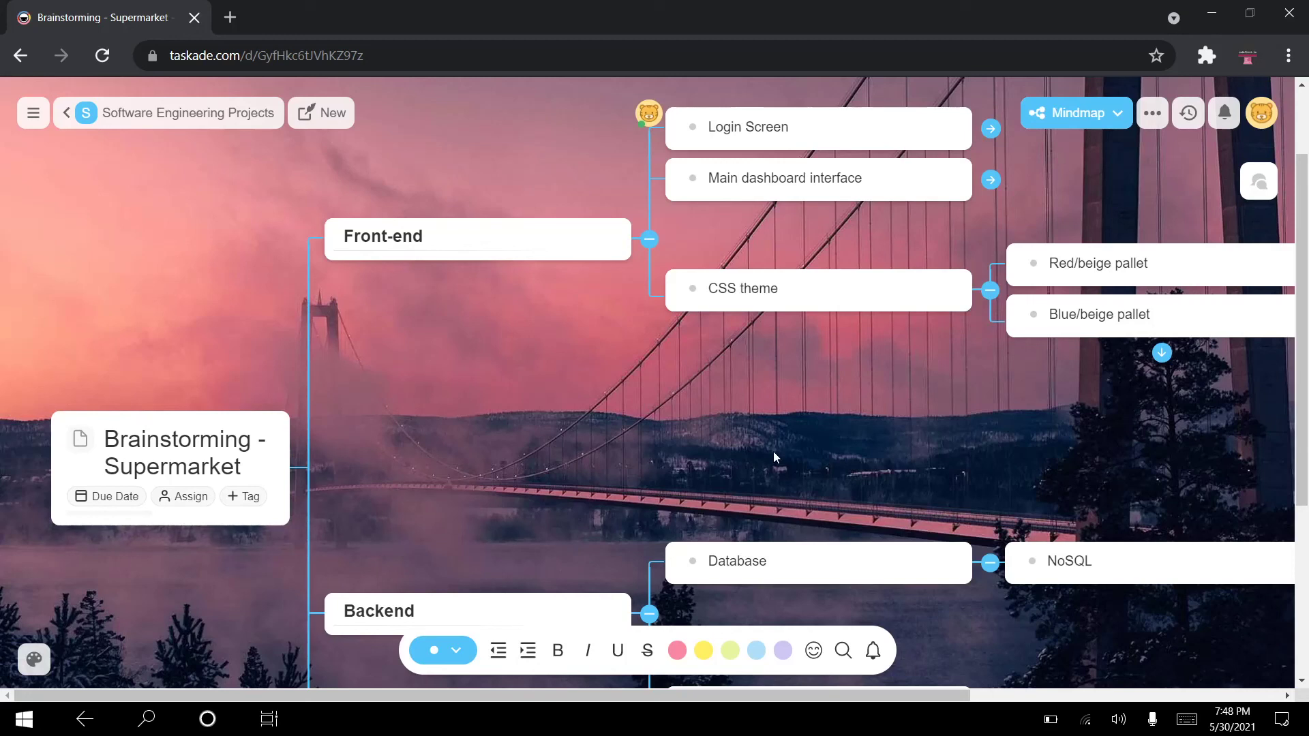
click(1074, 115)
click(998, 271)
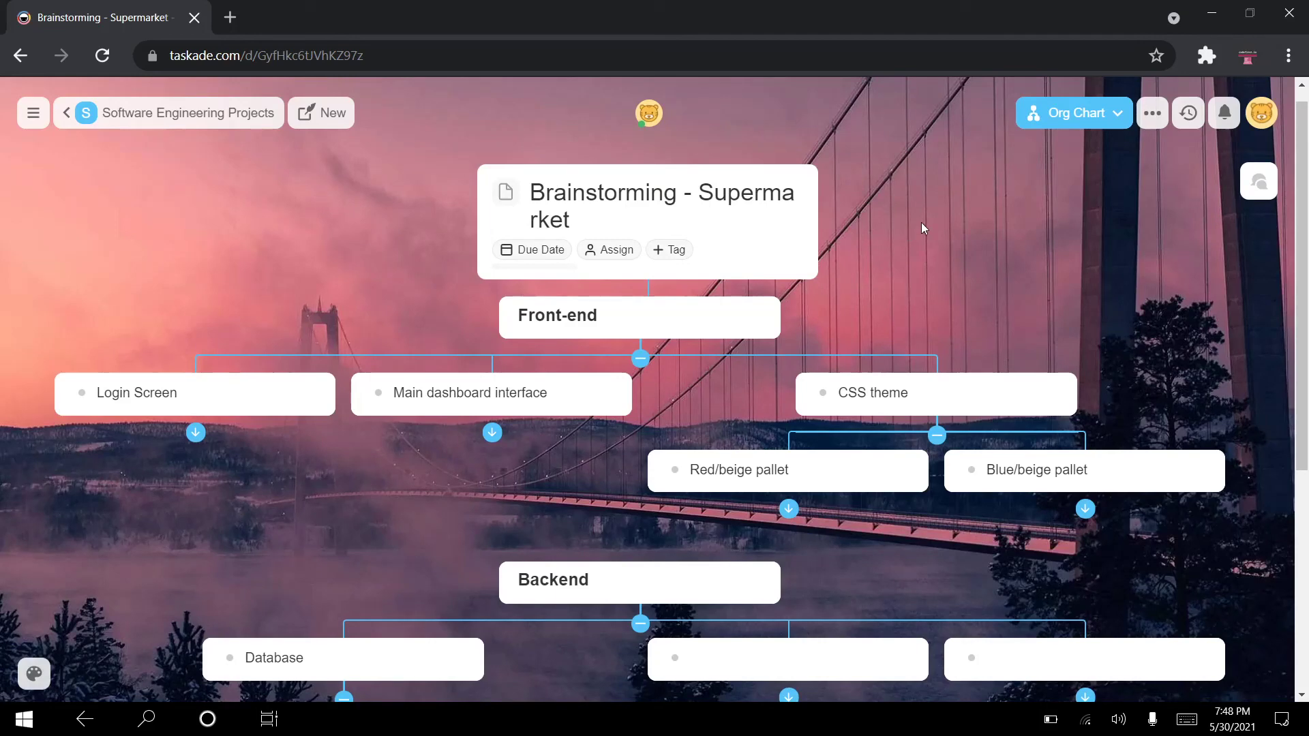
click(1115, 114)
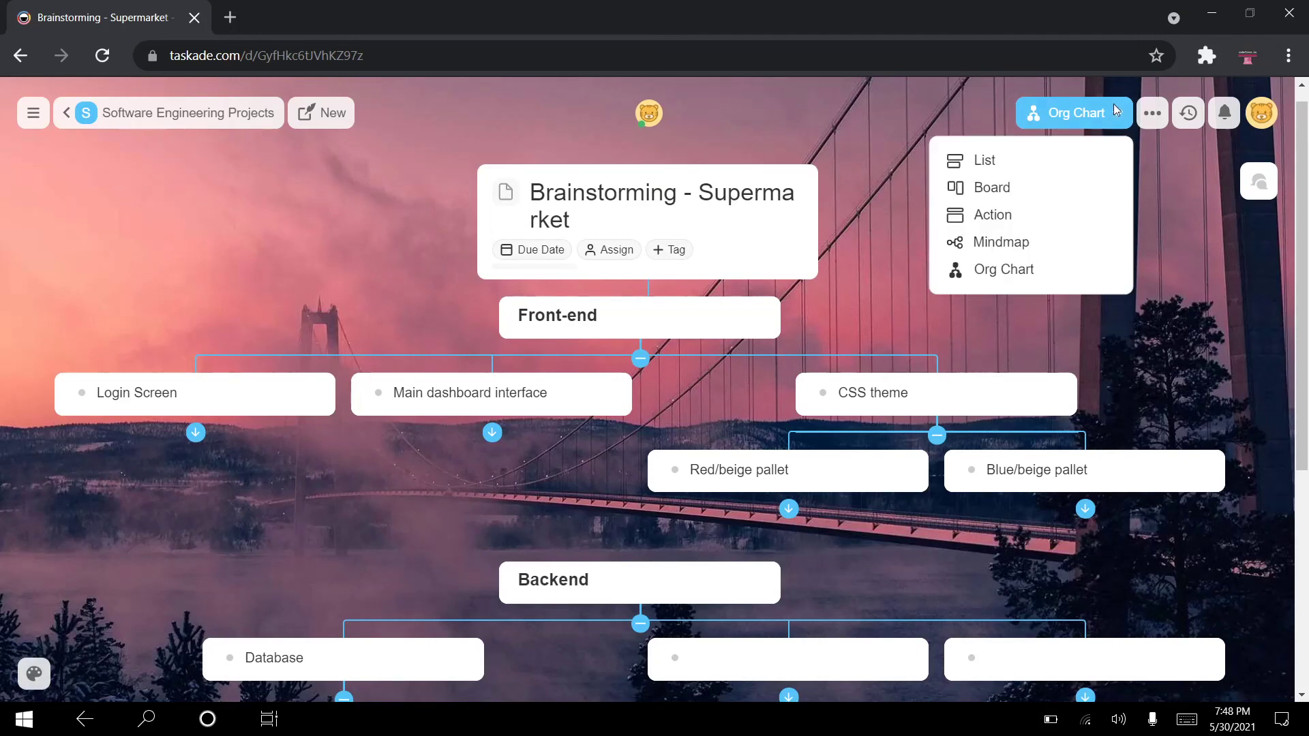
click(1013, 198)
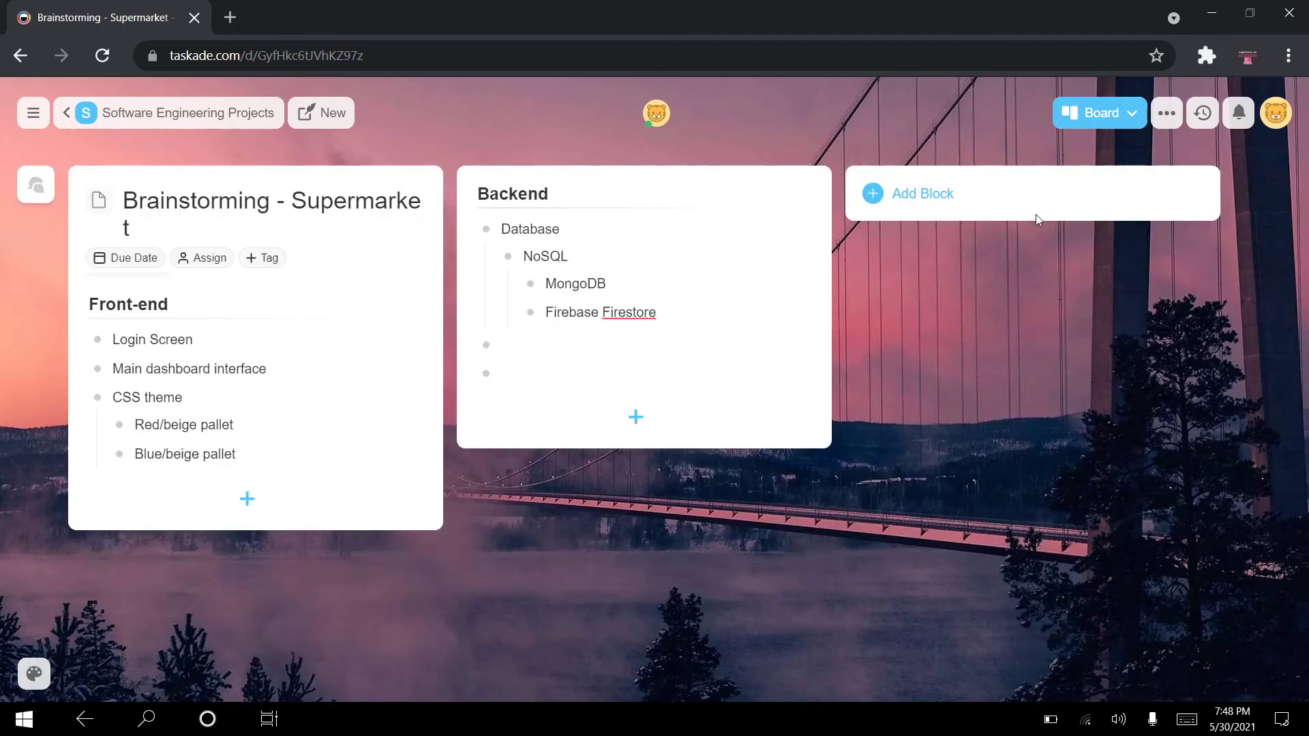
click(1114, 115)
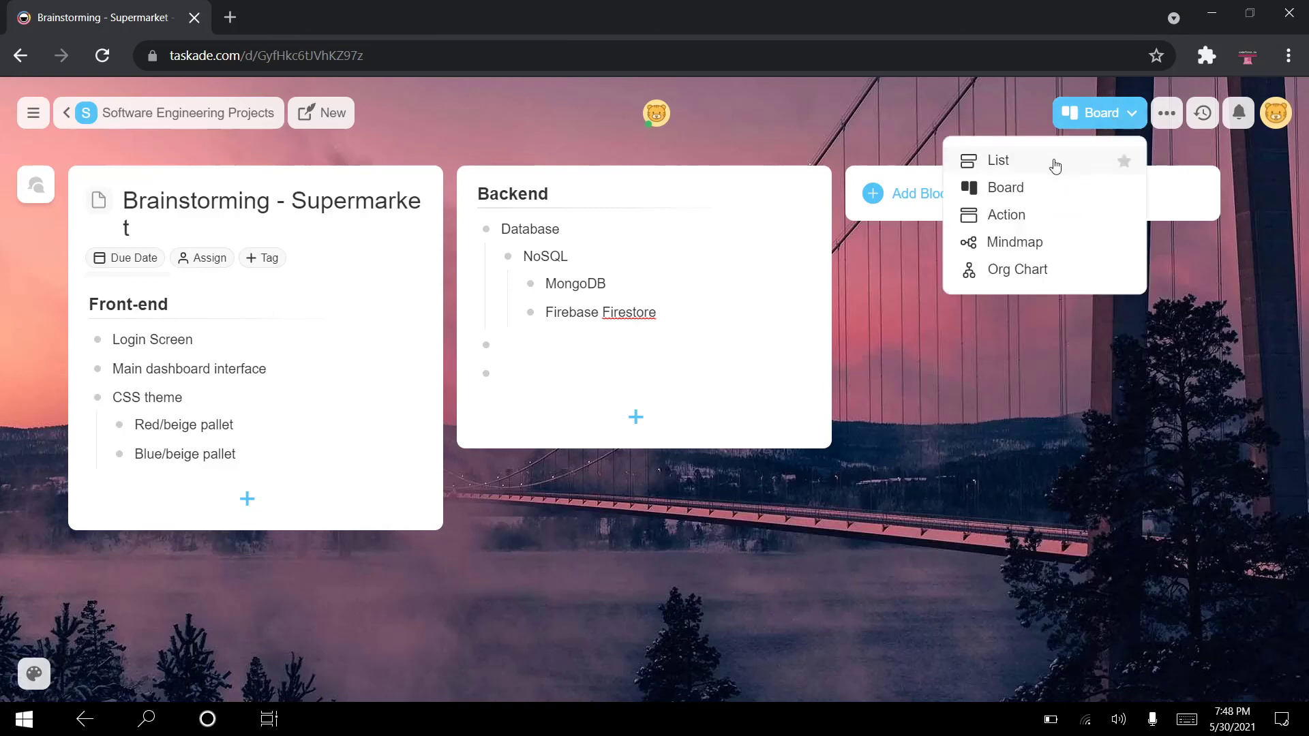
click(1053, 163)
click(1109, 117)
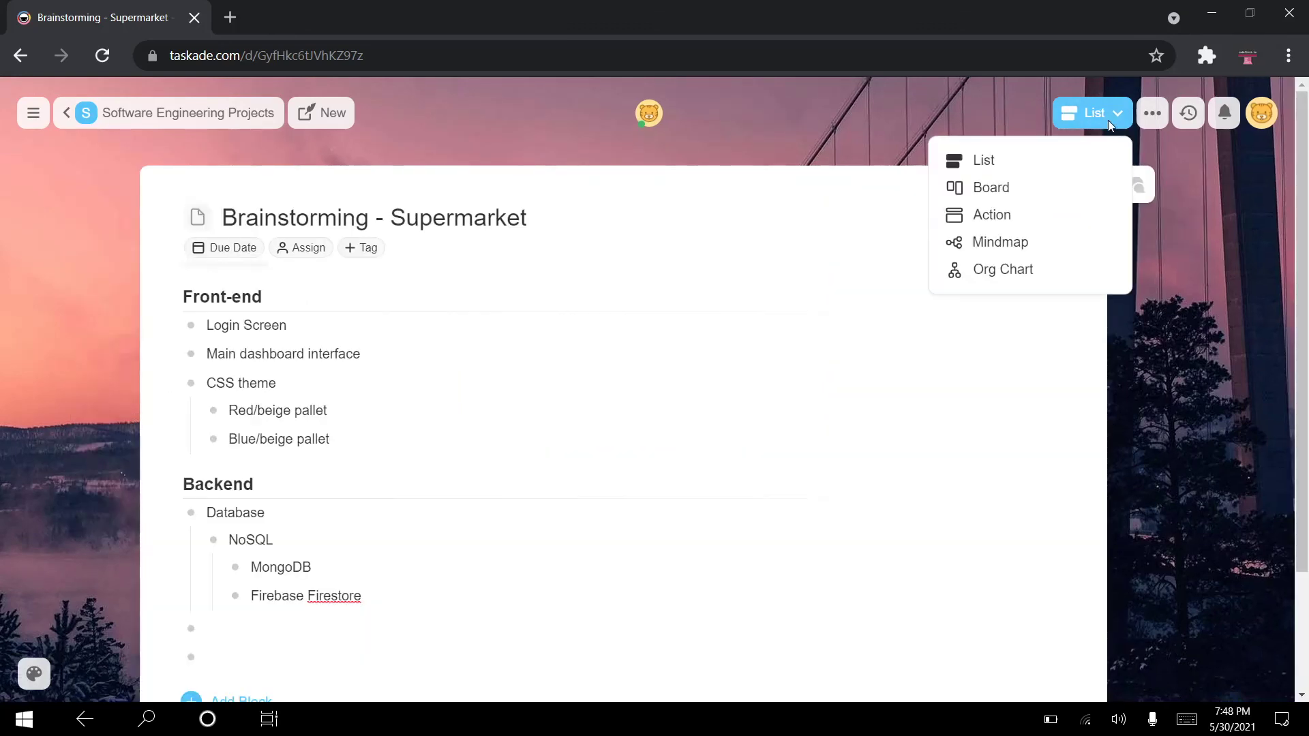
click(1036, 244)
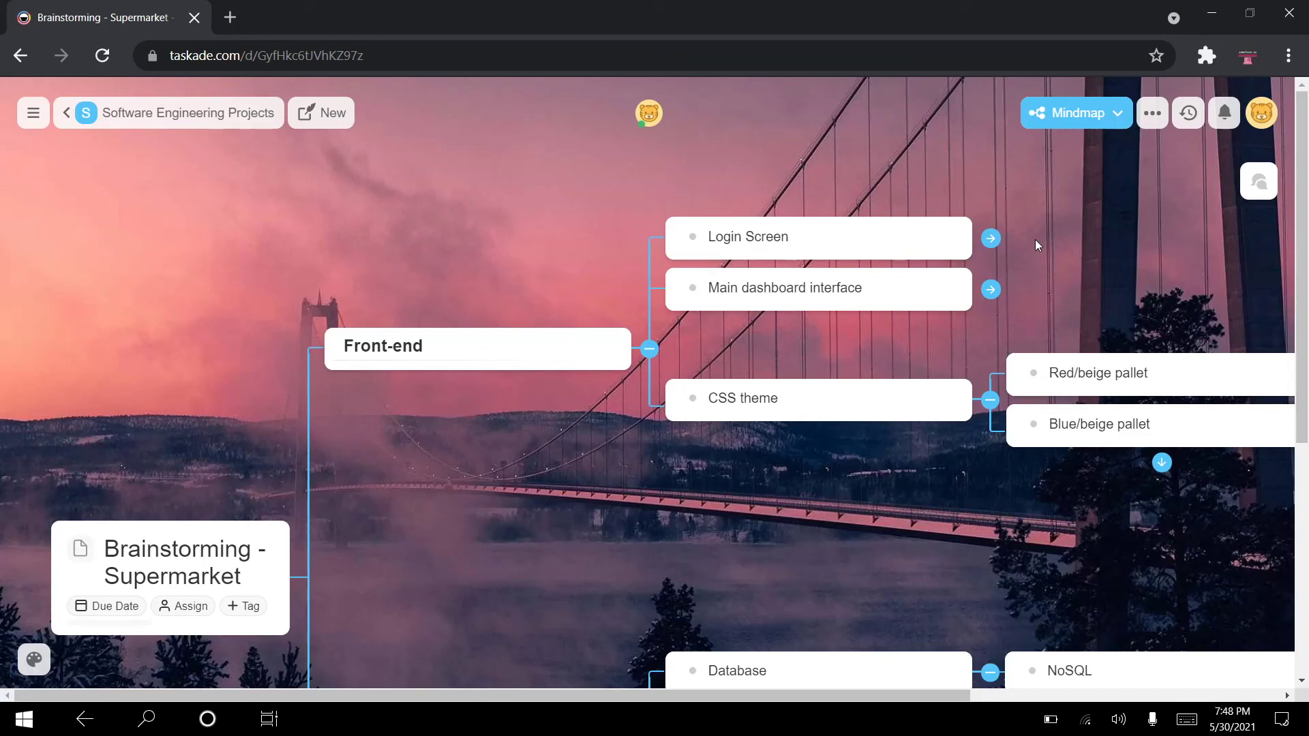
click(177, 116)
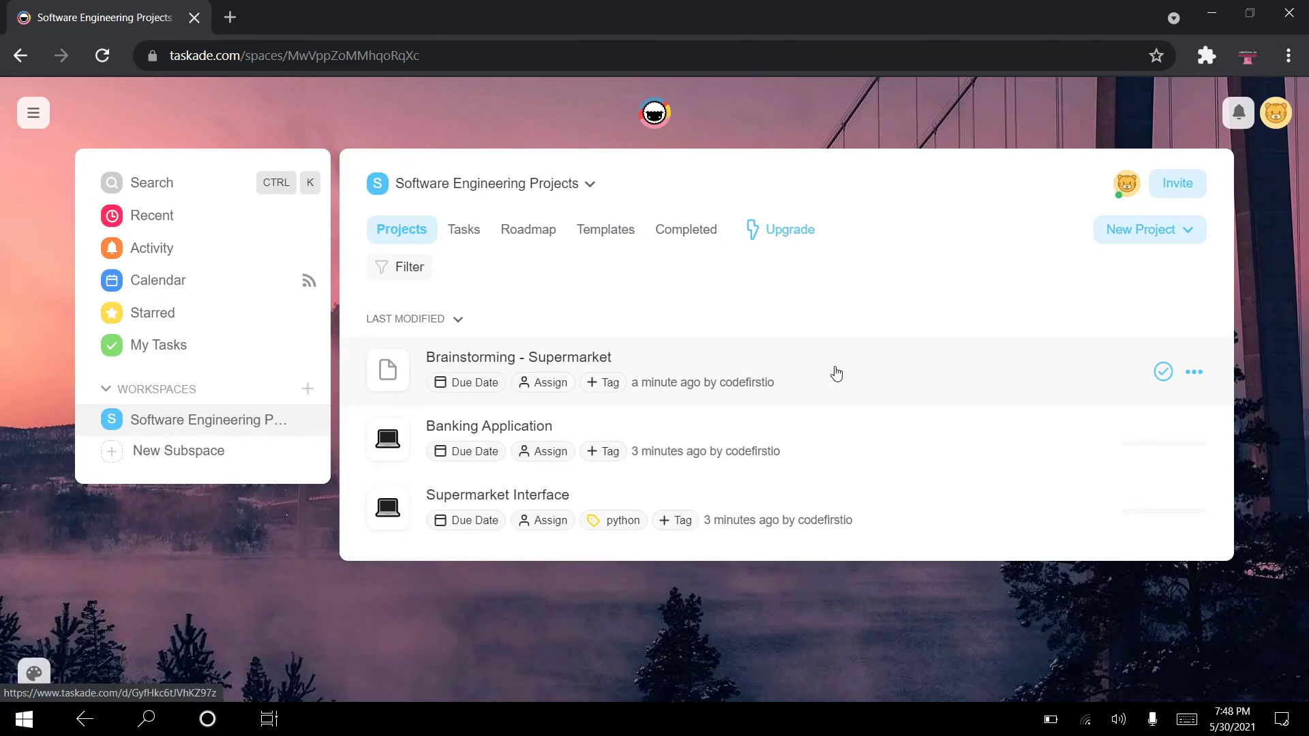